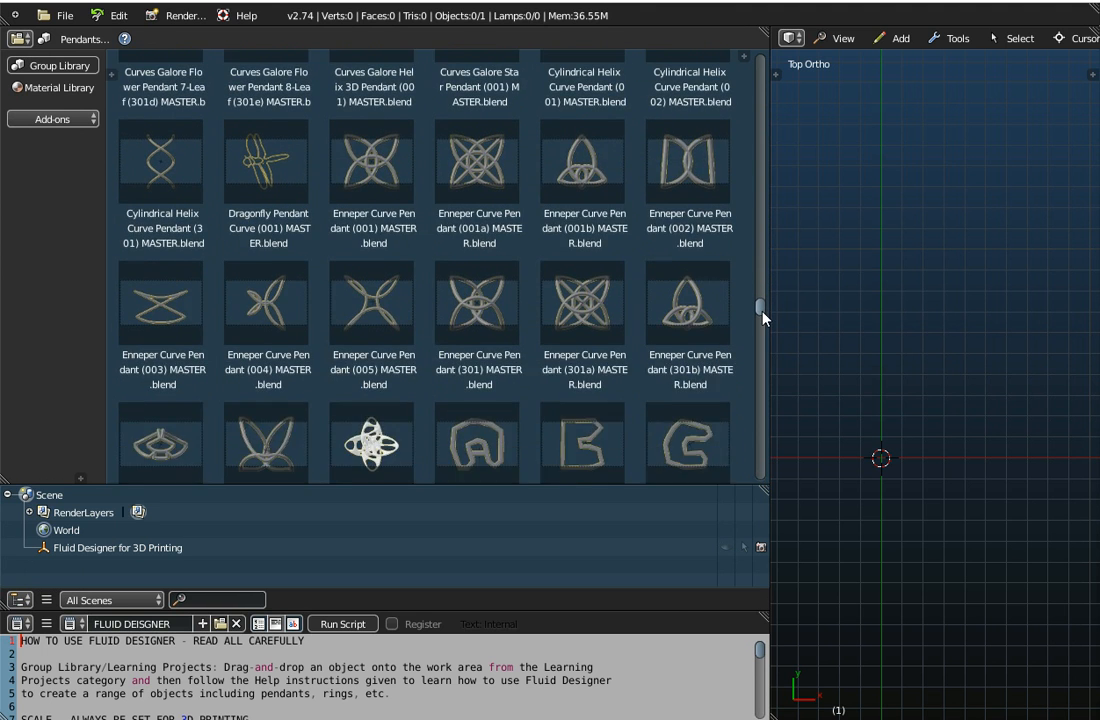
# Compare the Enneper Curve Pendant (001) and Enneper Curve Pendant (301) models in the pendants library
pyautogui.click(372, 228)
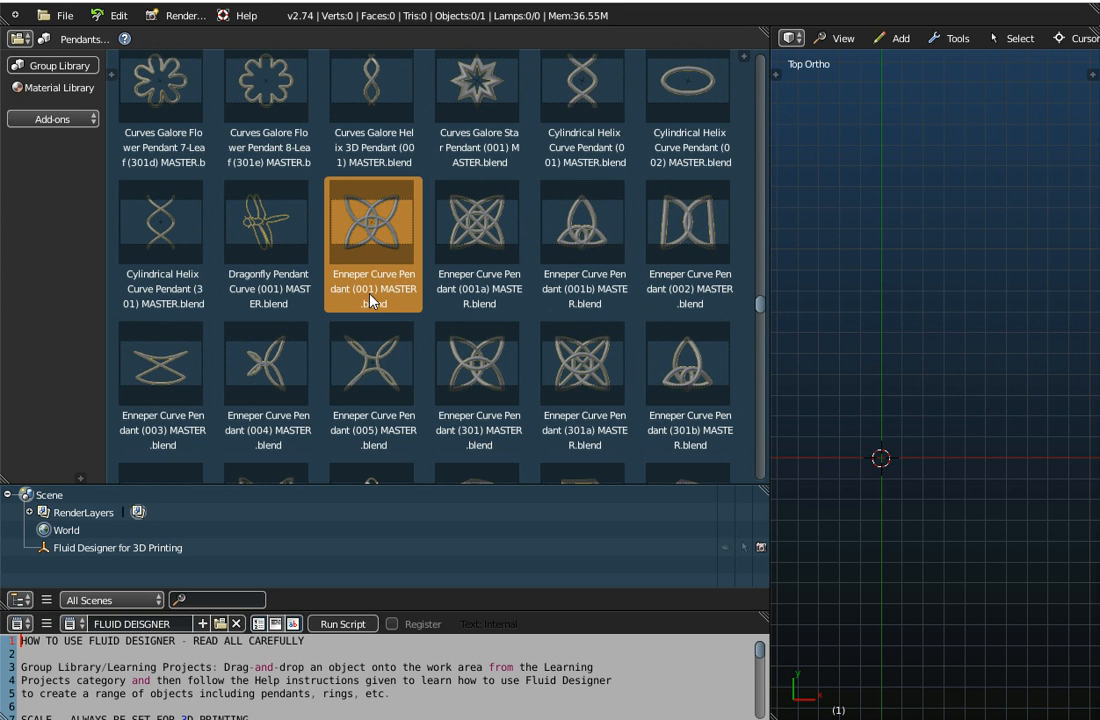
pyautogui.scroll(-3, 503, 250)
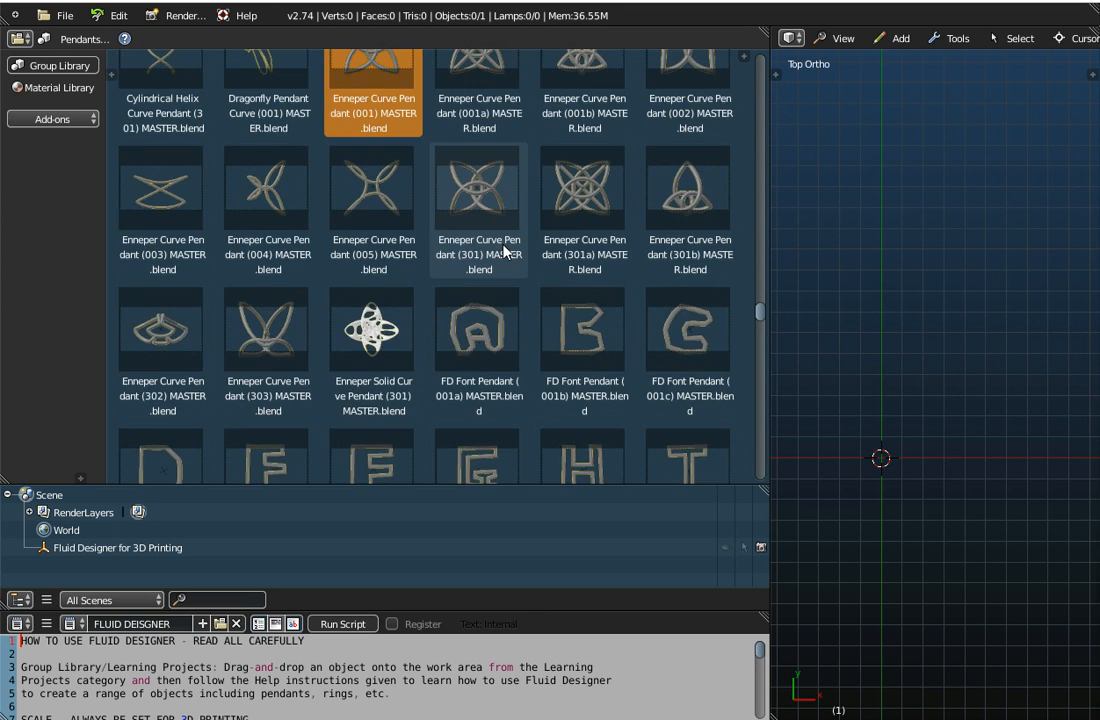
pyautogui.scroll(3, 503, 250)
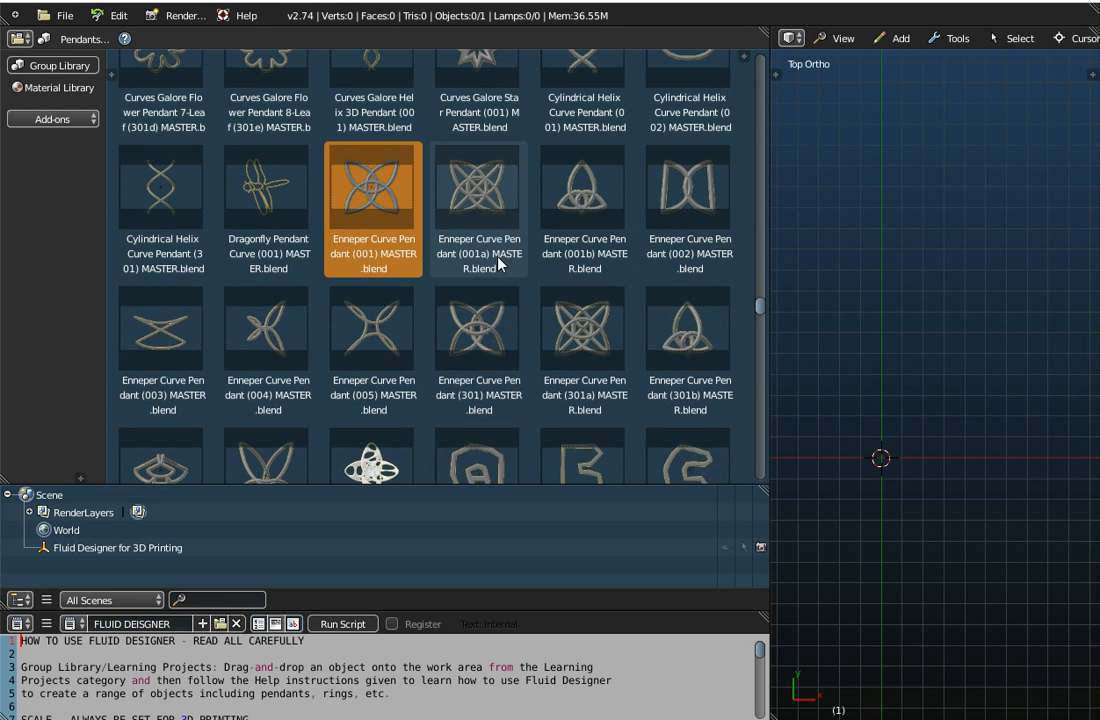
pyautogui.click(482, 345)
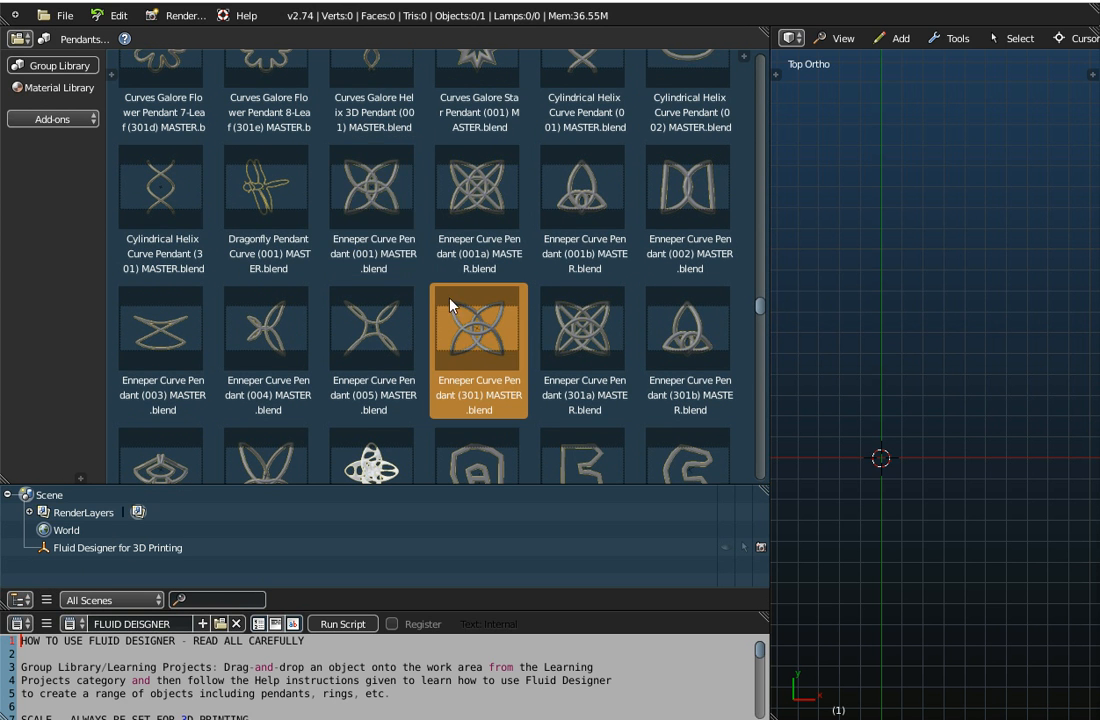
pyautogui.click(371, 196)
pyautogui.click(490, 342)
pyautogui.click(363, 193)
pyautogui.click(496, 324)
pyautogui.click(370, 195)
pyautogui.click(494, 355)
pyautogui.click(375, 190)
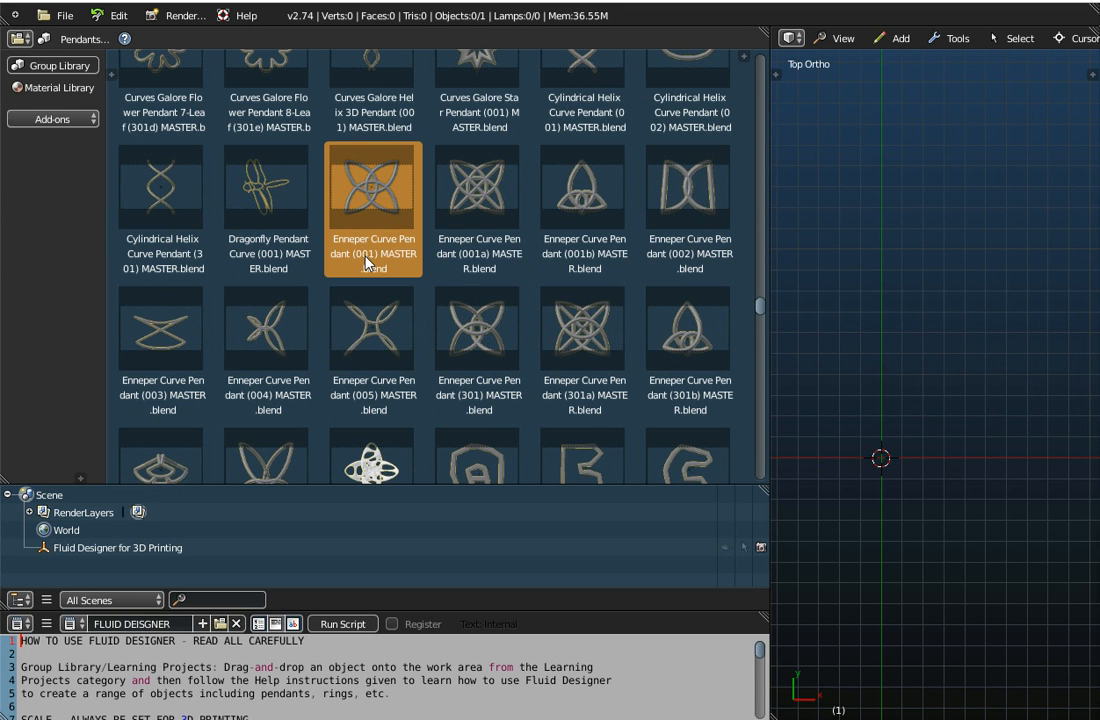
pyautogui.click(485, 360)
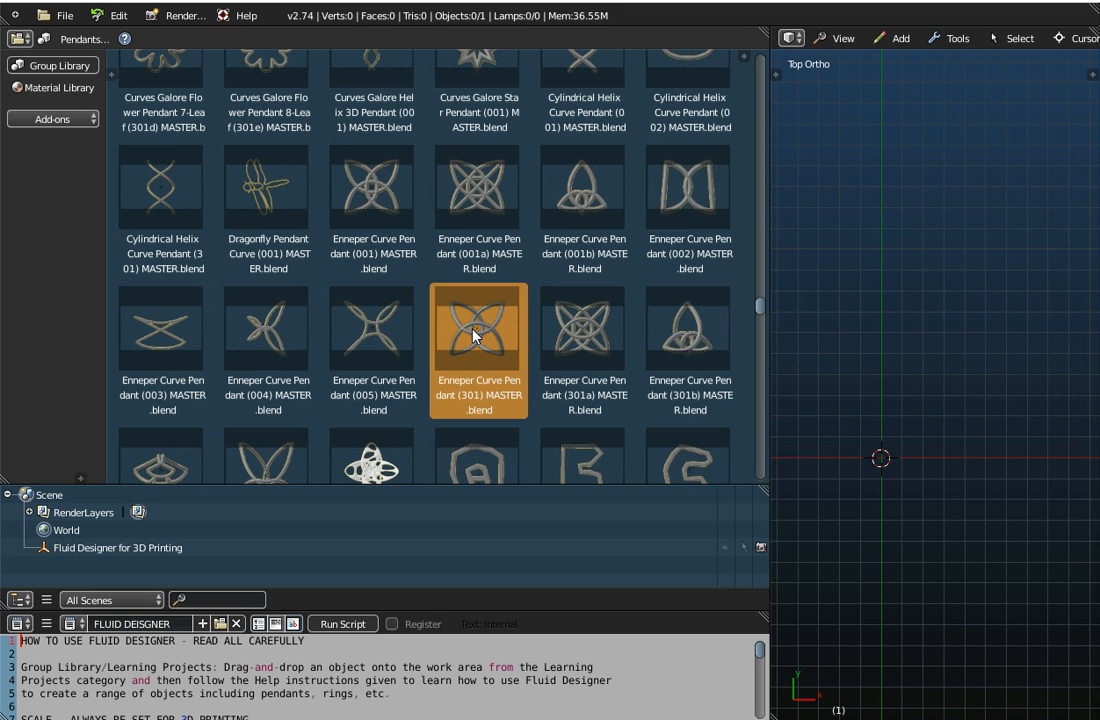
# Look over the Enneper Curve Pendant variants (301a) and (301b) and the neighbouring pendants in the library
pyautogui.click(612, 323)
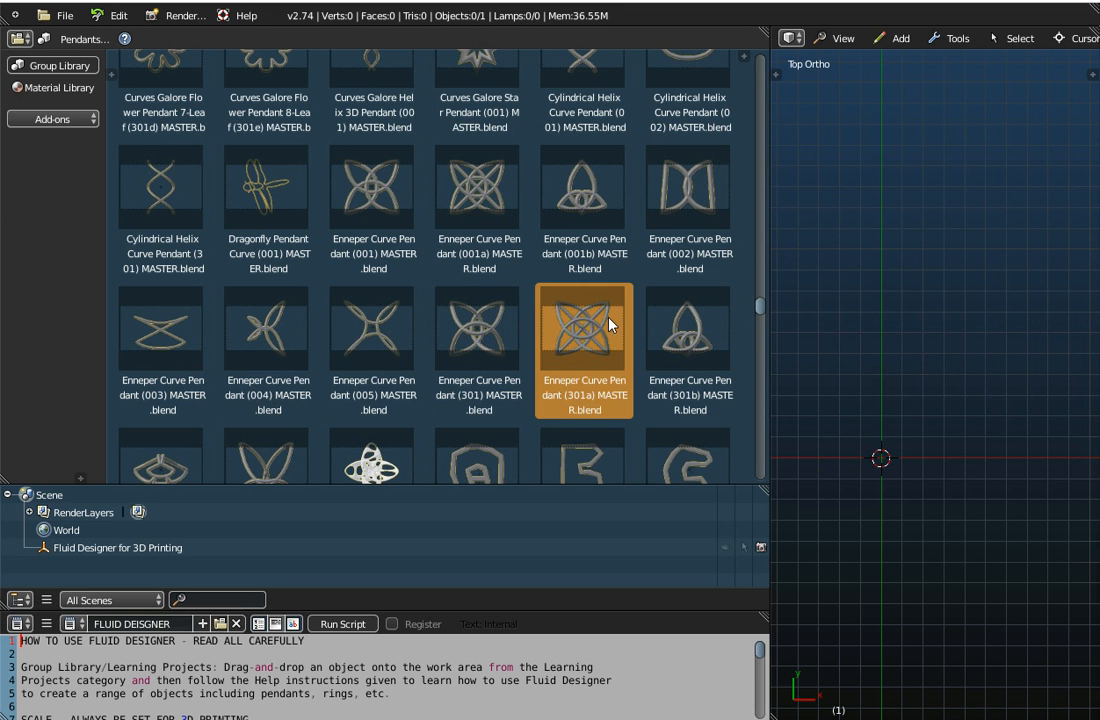
pyautogui.click(690, 323)
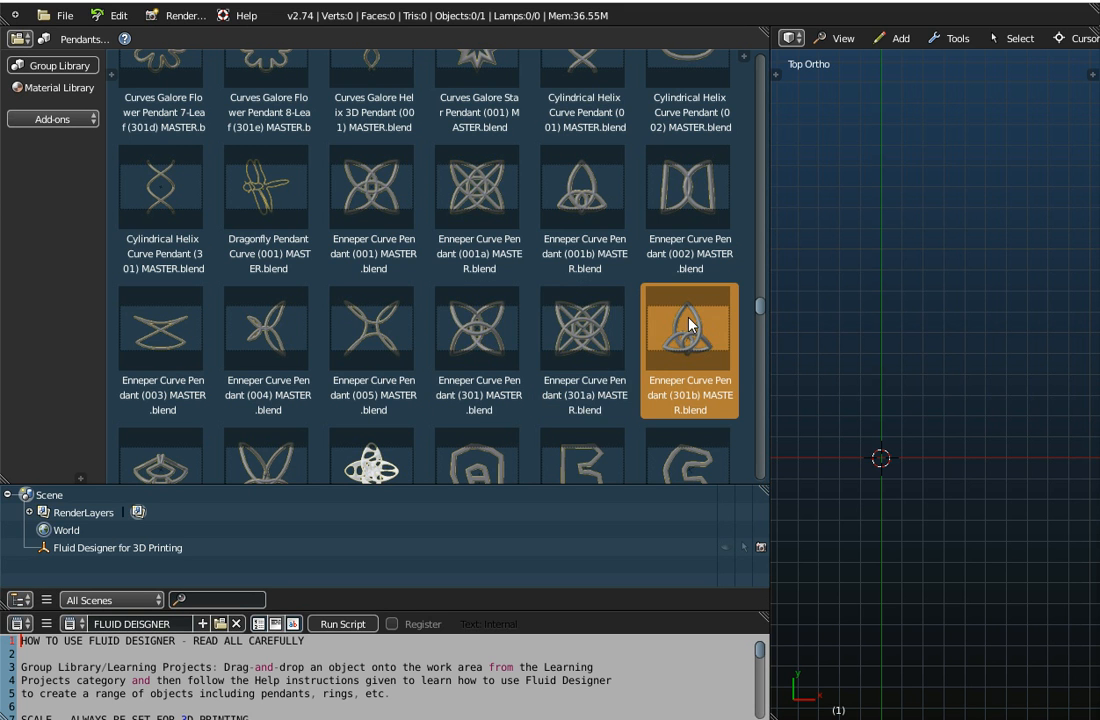
pyautogui.click(487, 338)
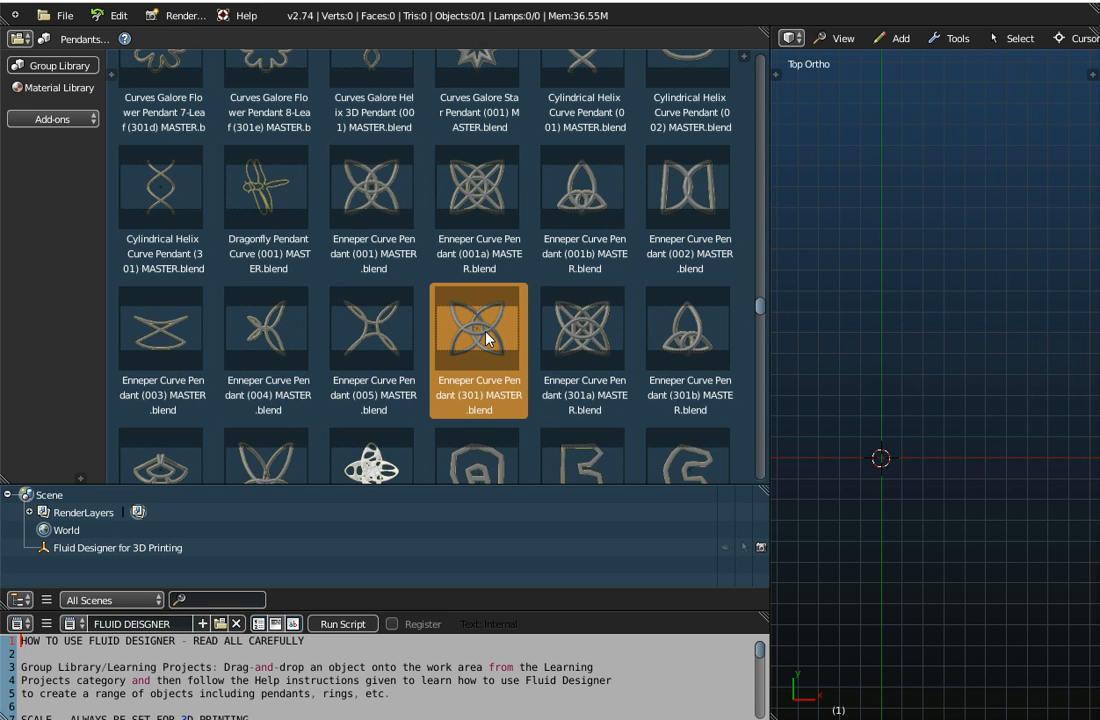
pyautogui.scroll(-5, 487, 338)
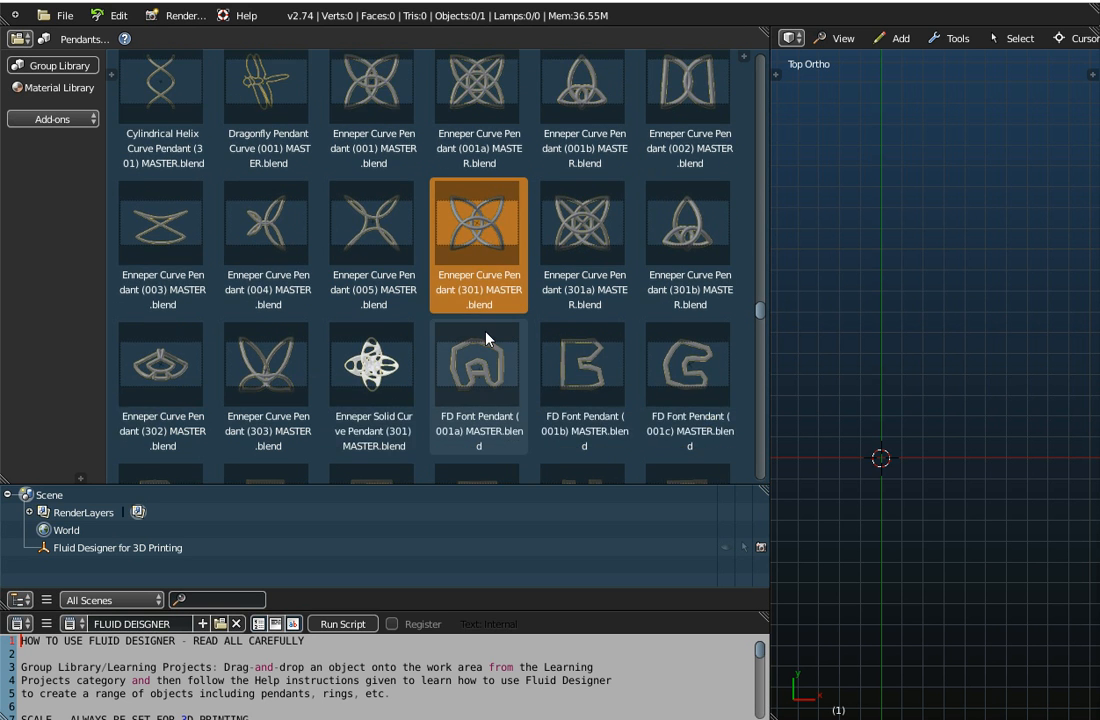
pyautogui.scroll(-3, 486, 337)
pyautogui.scroll(8, 487, 338)
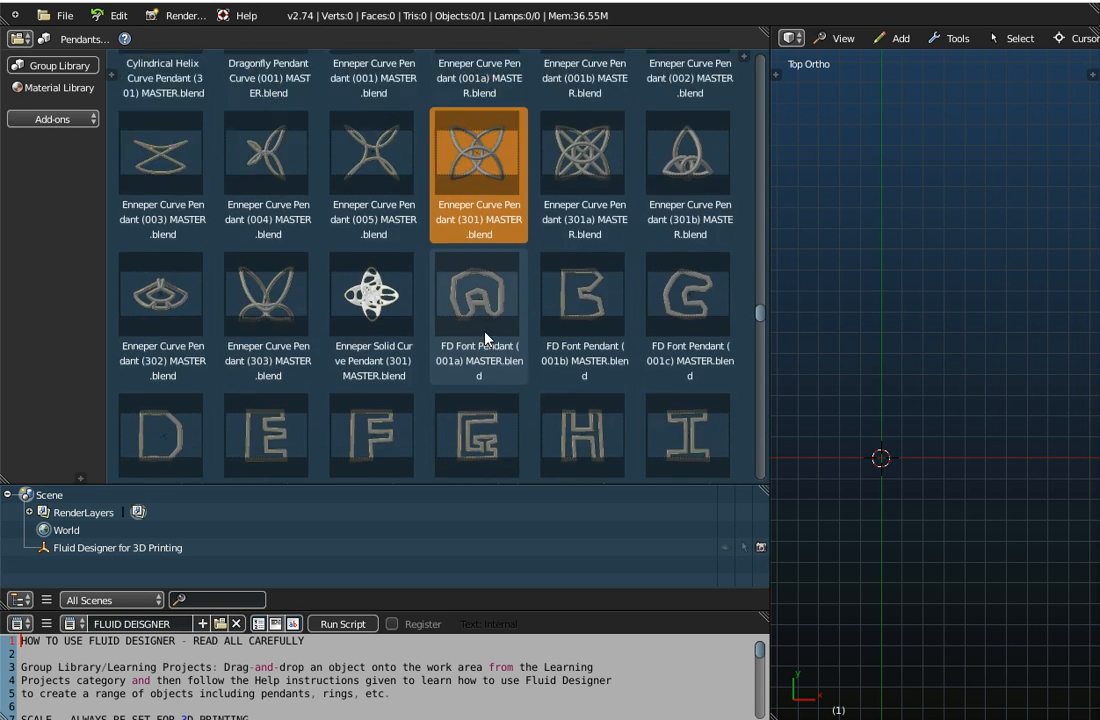
pyautogui.click(368, 190)
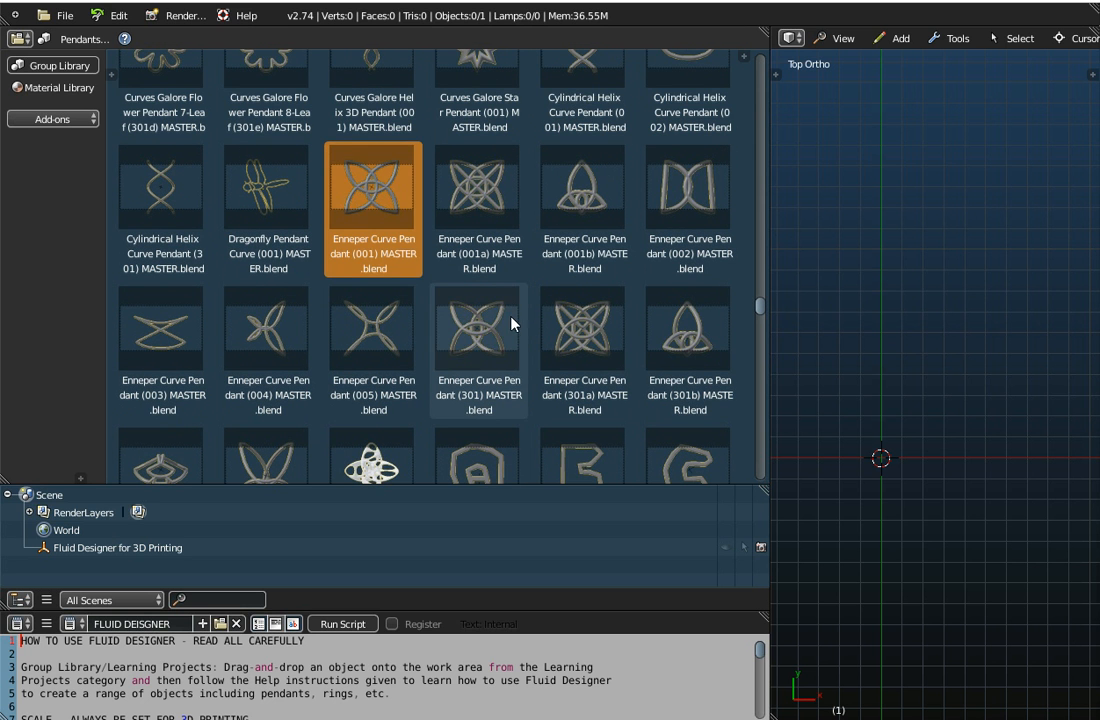
# Place the Enneper Curve Pendant (301) from the library in the work area and show its main dimension information
pyautogui.click(484, 336)
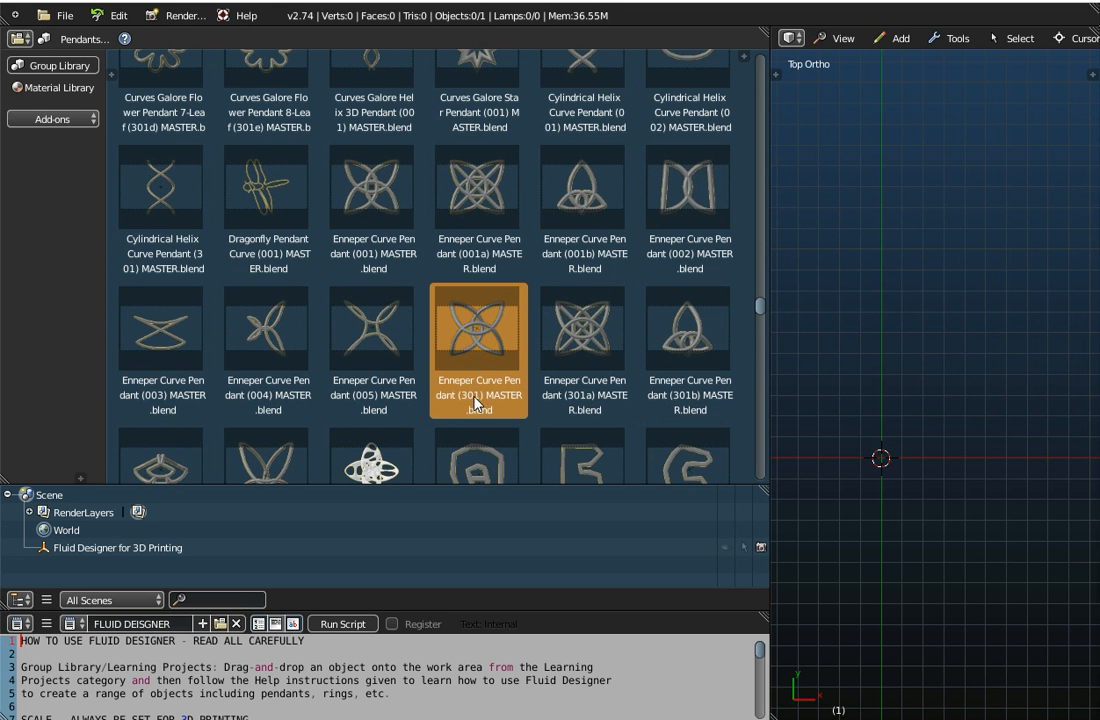
pyautogui.moveTo(474, 336); pyautogui.dragTo(795, 301)
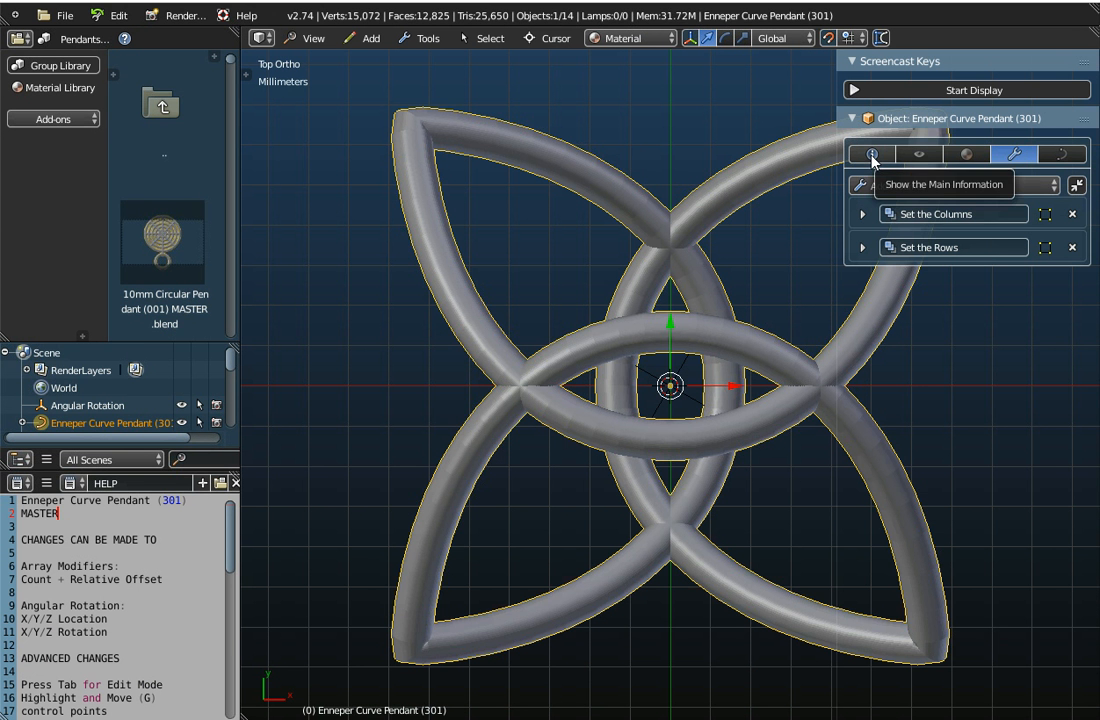
pyautogui.click(872, 156)
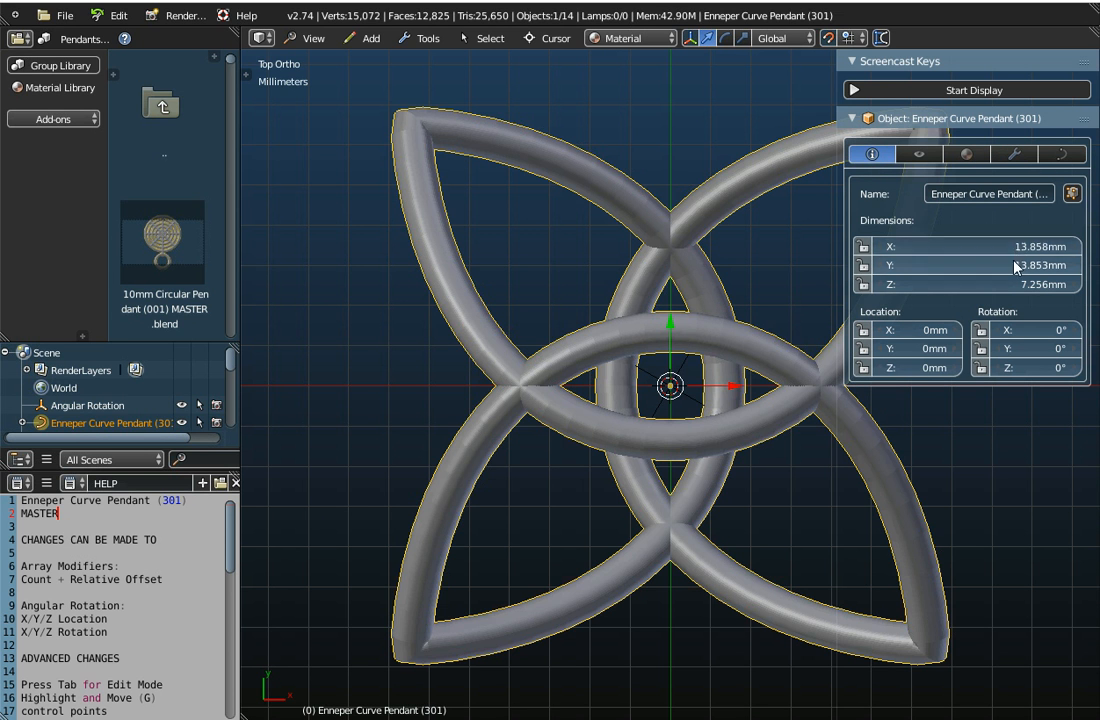
pyautogui.scroll(-2, 614, 390)
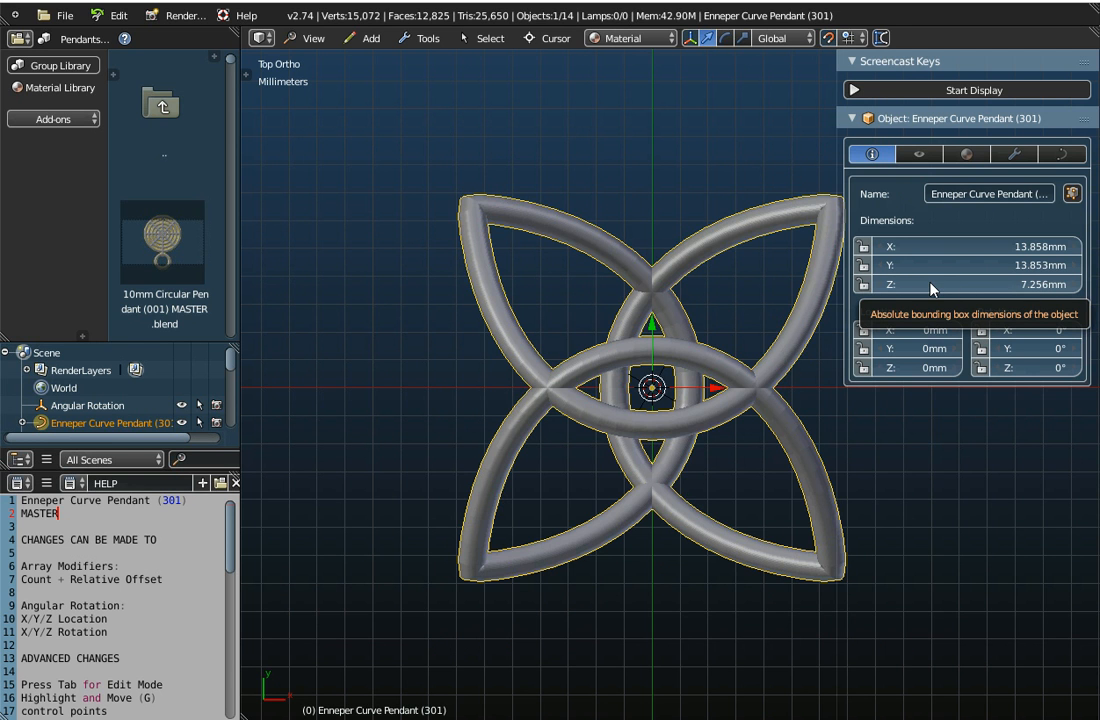
# Show the pendant's curve data with the full bevel object name readable, and turn on the Screencast Keys display with its settings collapsed
pyautogui.click(1062, 154)
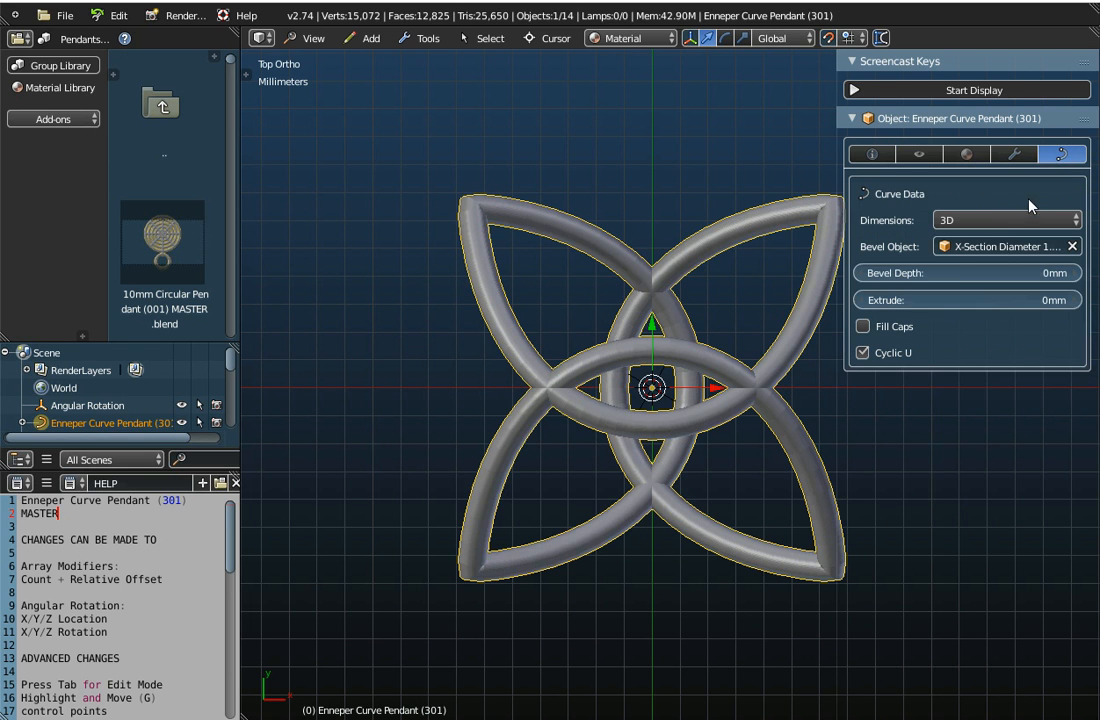
pyautogui.moveTo(842, 262); pyautogui.dragTo(771, 280)
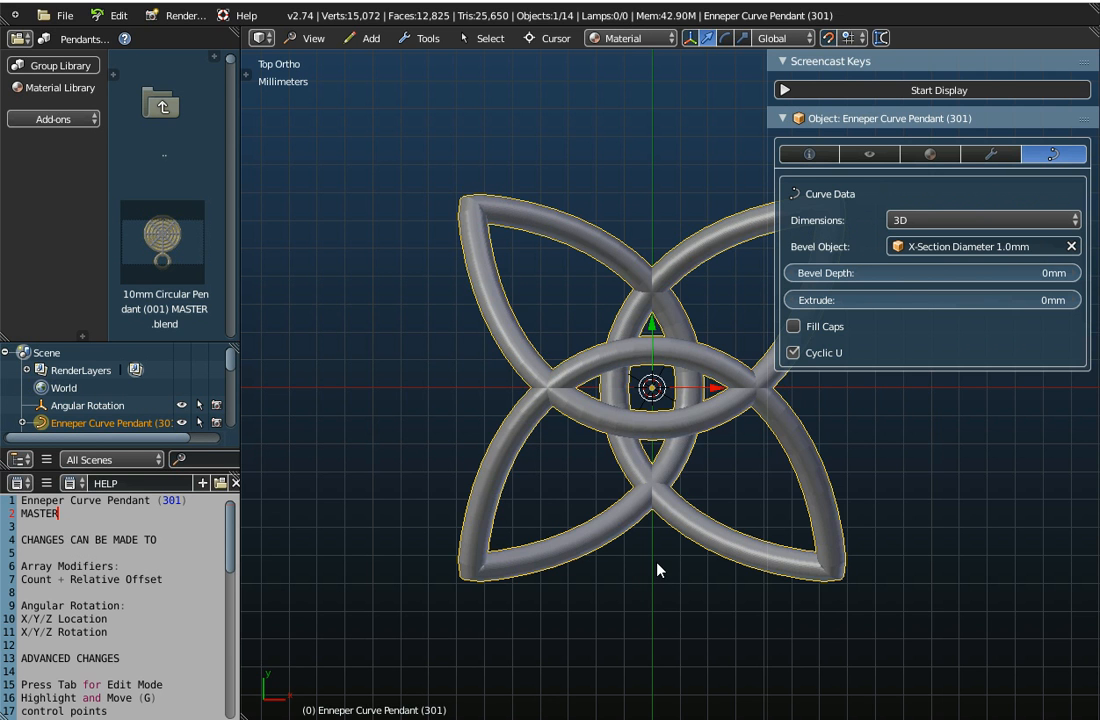
pyautogui.click(874, 91)
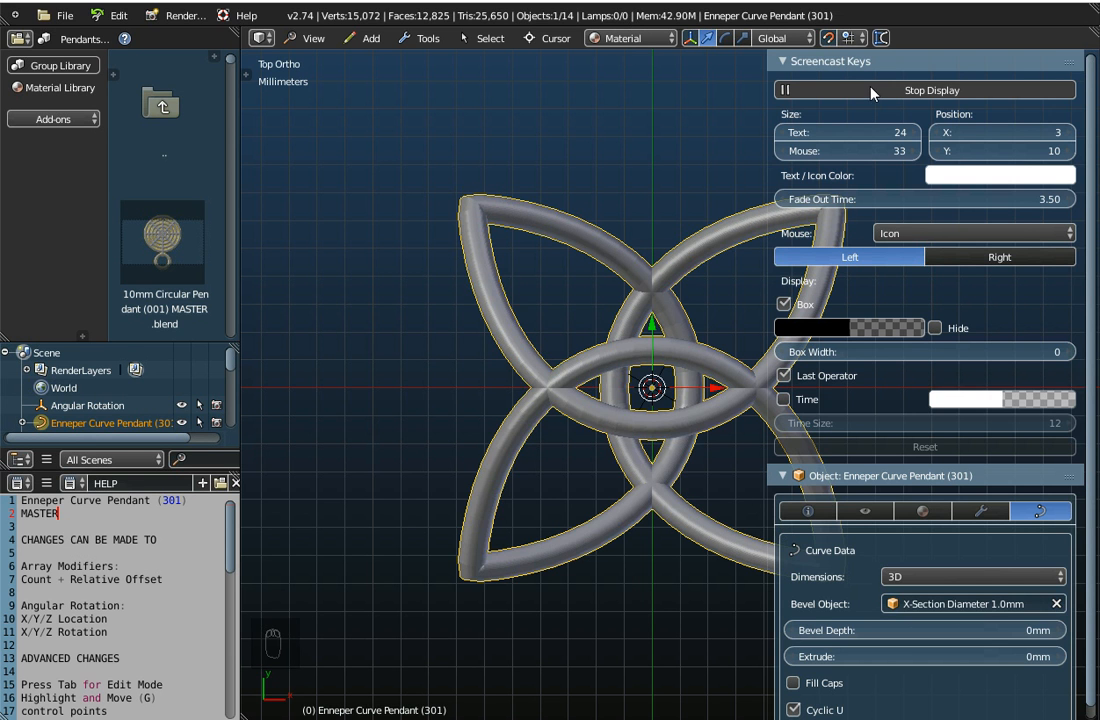
pyautogui.click(786, 61)
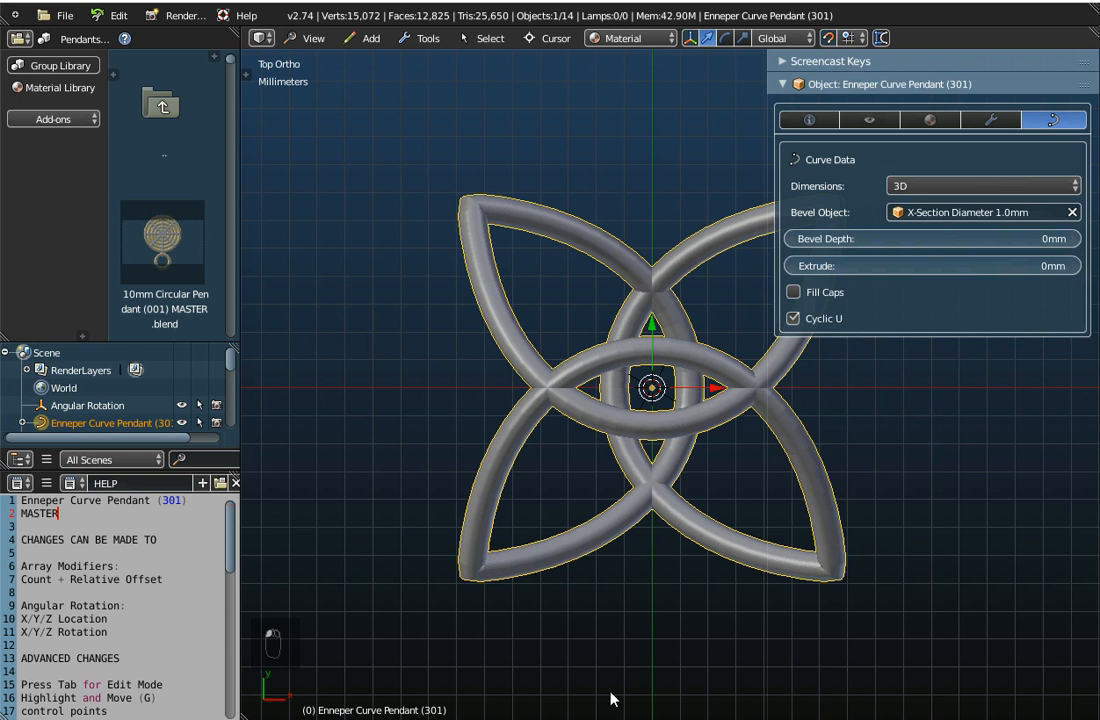
# Clear the bevel object from the pendant's curve data to reduce the pendant to its bare curve
pyautogui.moveTo(653, 620); pyautogui.dragTo(638, 405, button='middle')
pyautogui.moveTo(618, 310); pyautogui.dragTo(700, 385, button='middle')
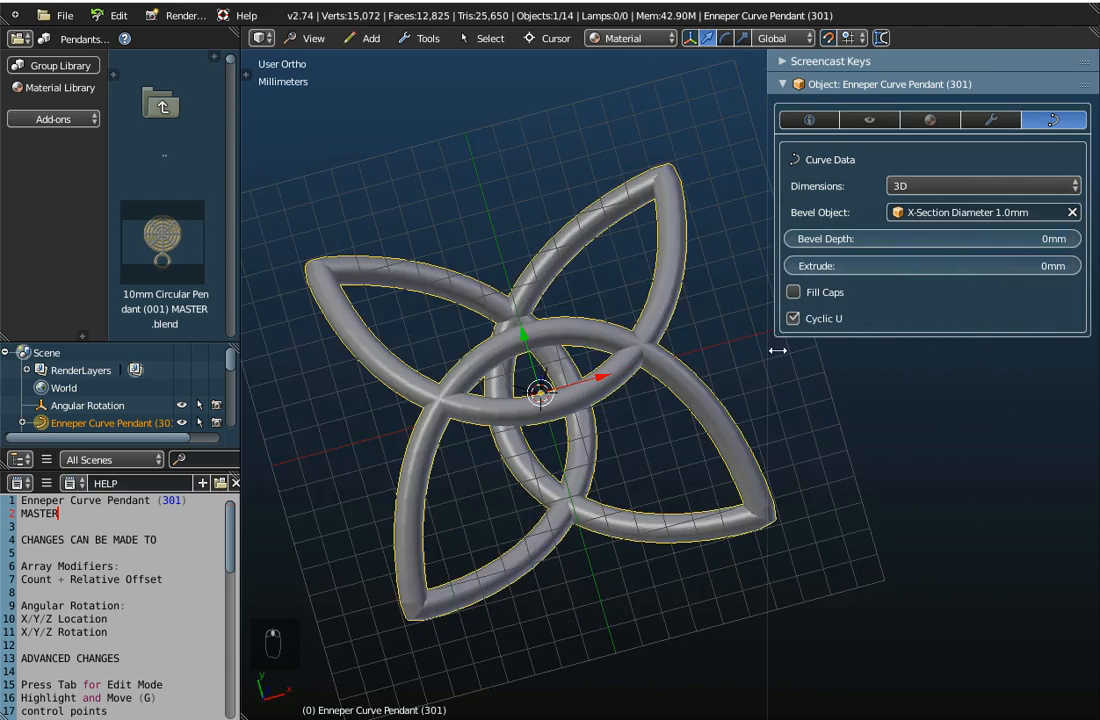
pyautogui.click(1076, 216)
pyautogui.moveTo(646, 412); pyautogui.dragTo(535, 449, button='middle')
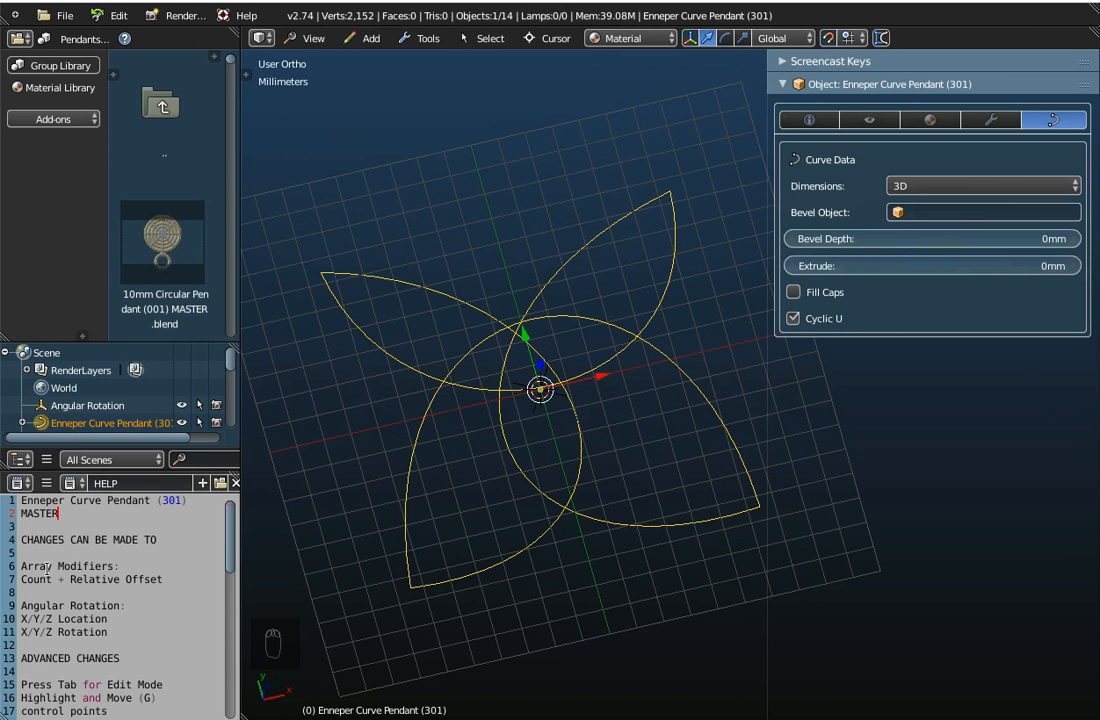
# Read the help text on creating the Enneper curve from scratch with XYZ function equations, and locate the Math Function meshes
pyautogui.scroll(-1, 42, 566)
pyautogui.scroll(-7, 42, 566)
pyautogui.scroll(3, 56, 467)
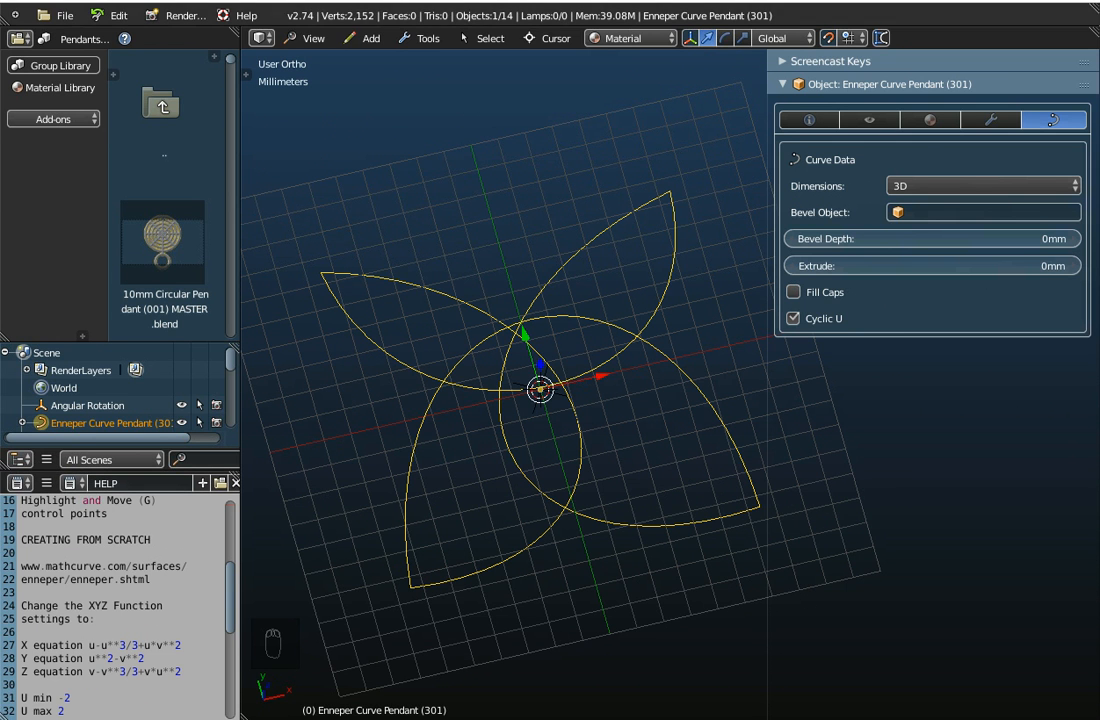
pyautogui.click(370, 39)
pyautogui.moveTo(378, 60)
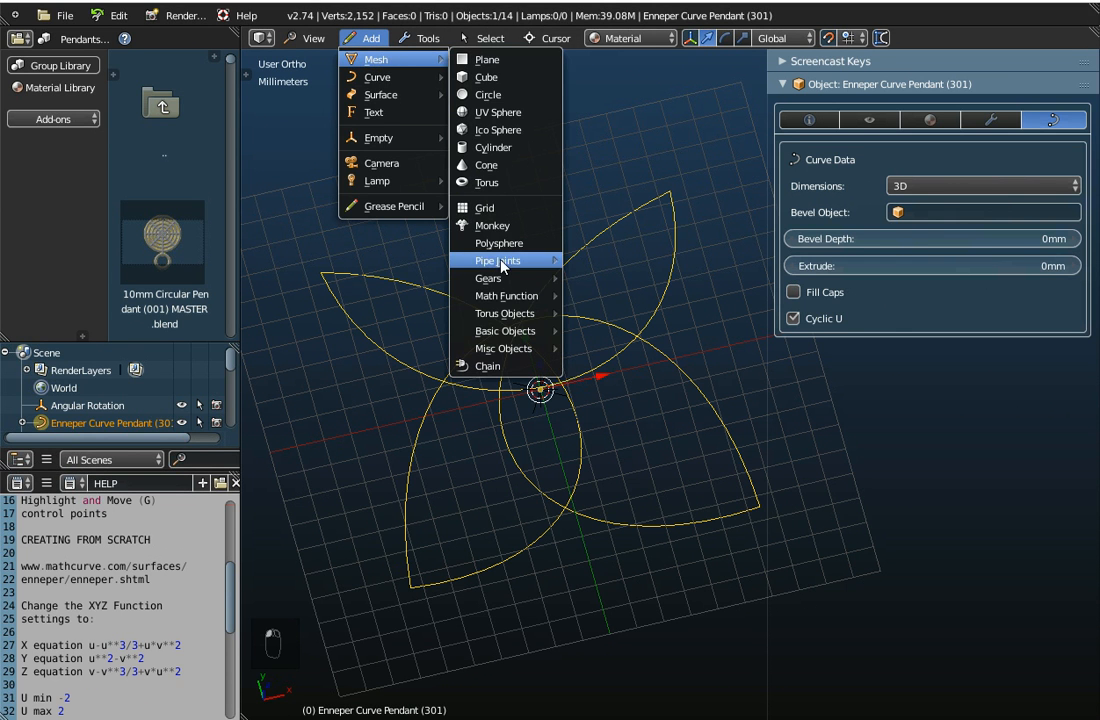
pyautogui.moveTo(505, 296)
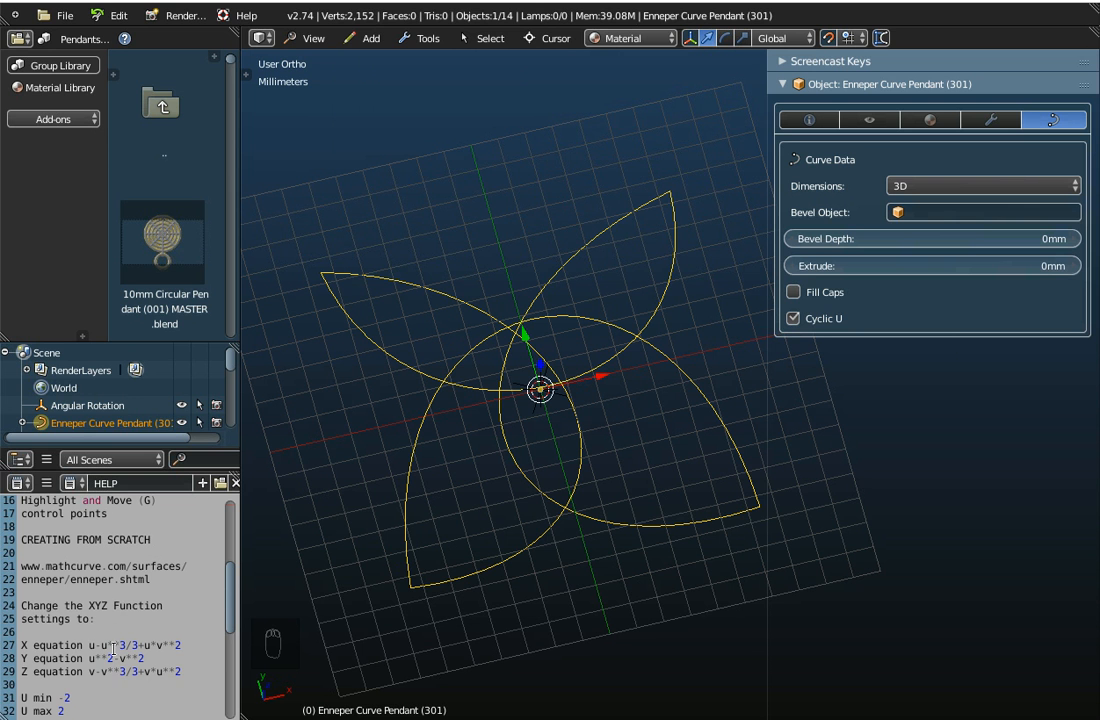
pyautogui.scroll(5, 115, 665)
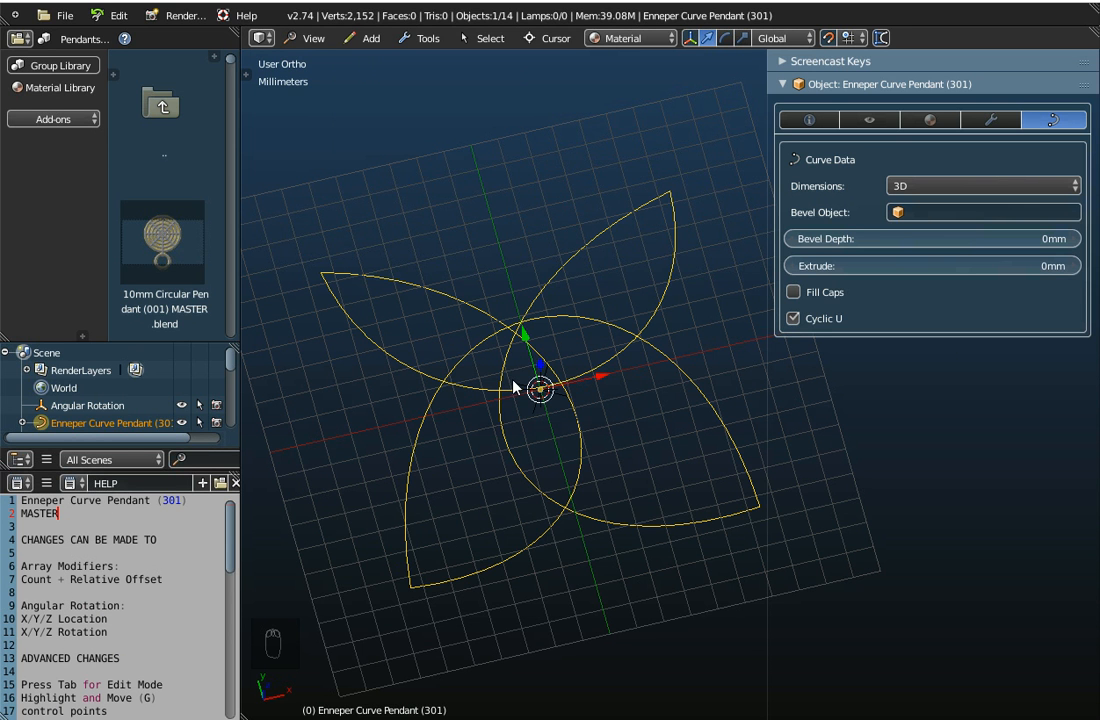
# Inspect several individual control points near the curve's crossings in Edit Mode, and return to Object Mode
pyautogui.press('Tab')
pyautogui.scroll(5, 455, 325)
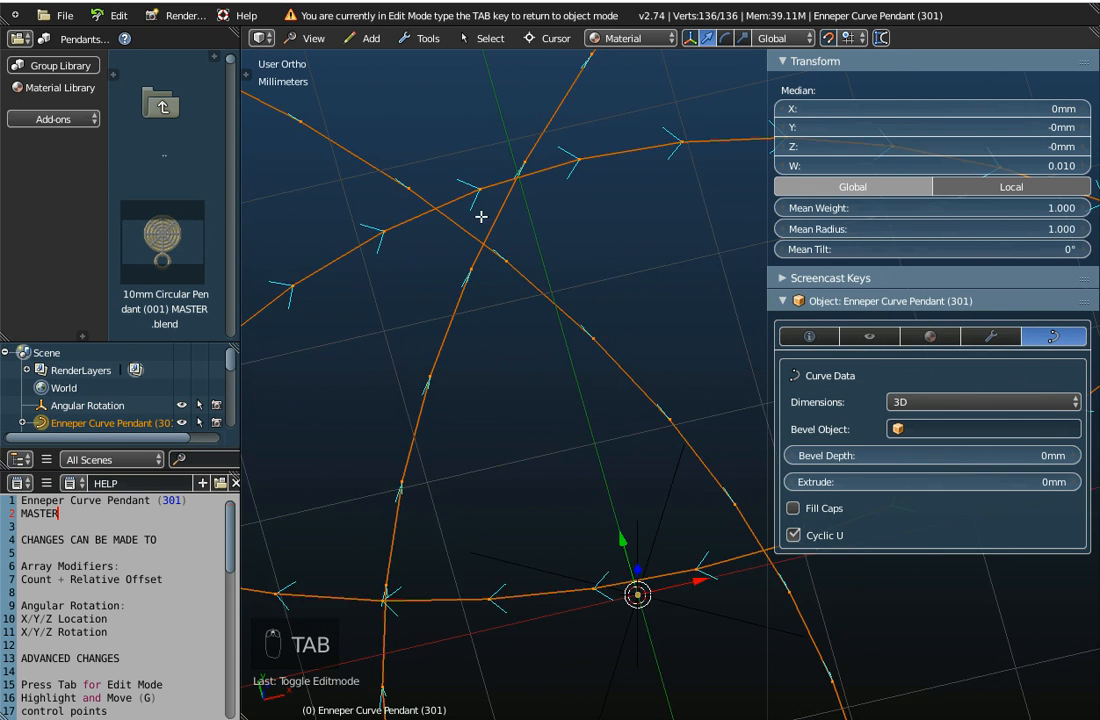
pyautogui.scroll(3, 480, 207)
pyautogui.rightClick(477, 161)
pyautogui.scroll(-3, 518, 204)
pyautogui.rightClick(601, 142)
pyautogui.rightClick(693, 138)
pyautogui.rightClick(497, 185)
pyautogui.rightClick(396, 230)
pyautogui.rightClick(300, 284)
pyautogui.scroll(-8, 508, 368)
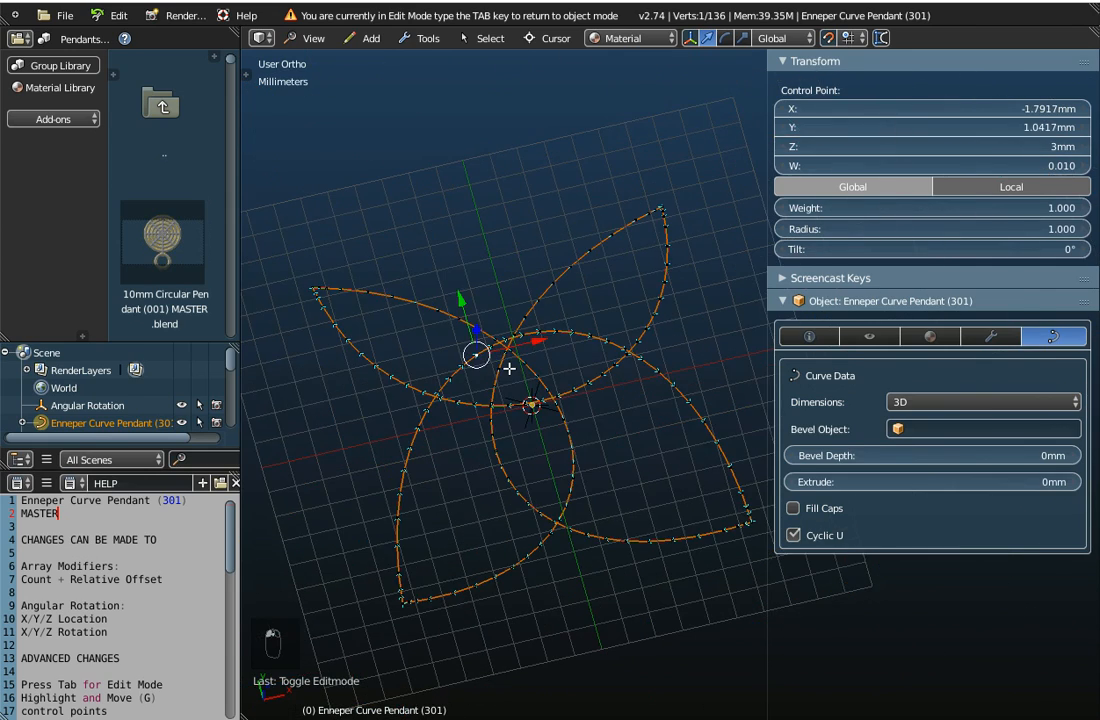
pyautogui.press('Tab')
# Set the curve's bevel object to X-Section Diameter 1.0mm and view the pendant from the top
pyautogui.moveTo(509, 369); pyautogui.dragTo(435, 327, button='middle')
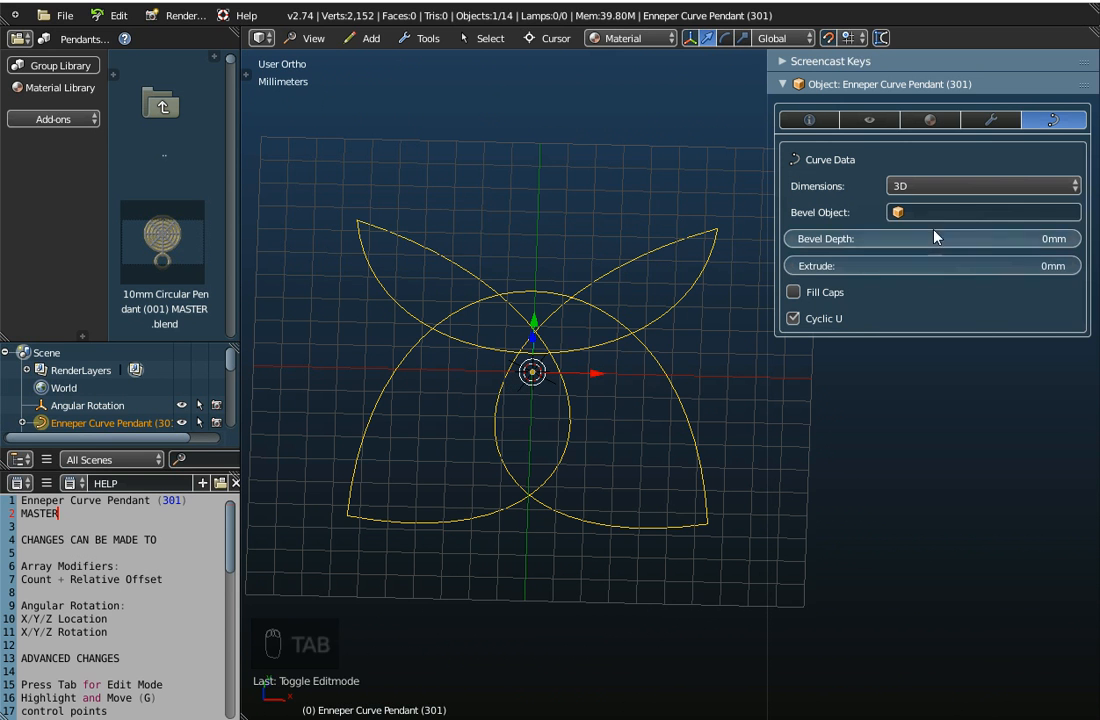
pyautogui.click(968, 213)
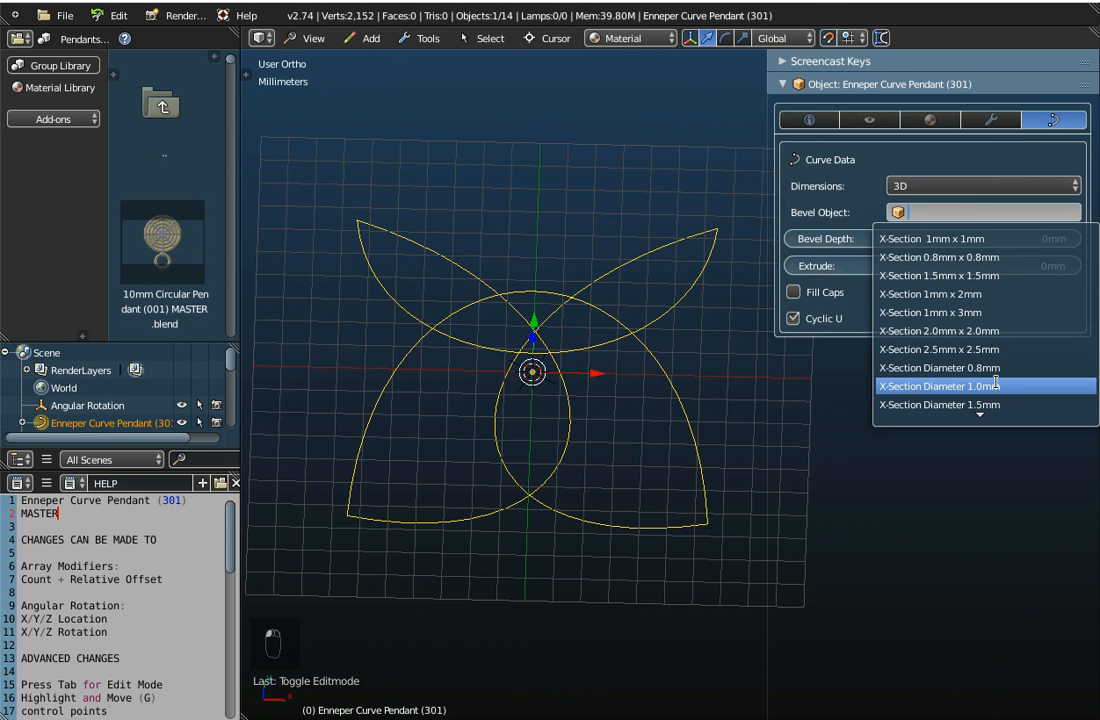
pyautogui.click(996, 386)
pyautogui.moveTo(610, 392); pyautogui.dragTo(612, 455, button='middle')
pyautogui.click(313, 38)
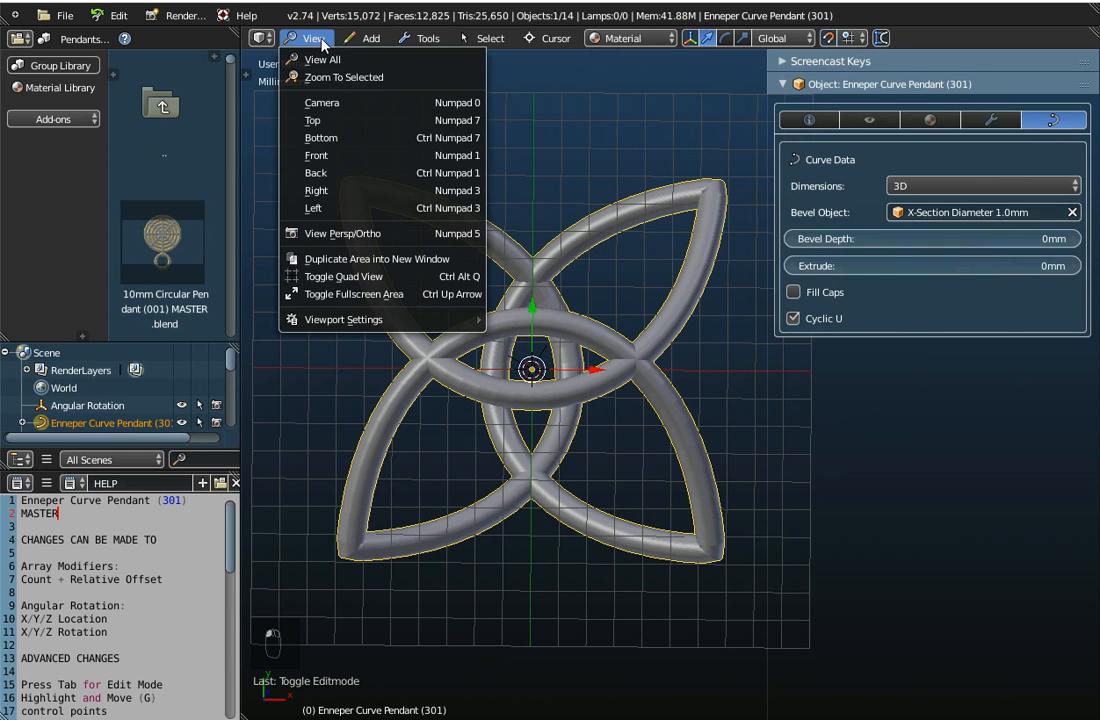
pyautogui.click(300, 115)
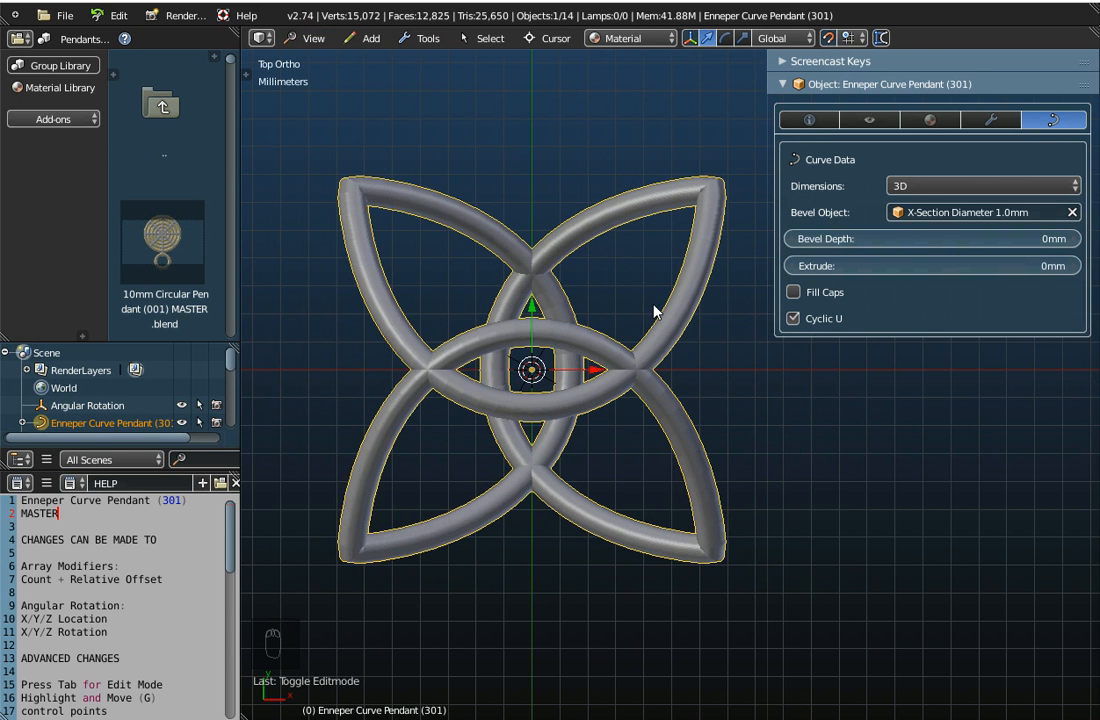
# Show the pendant's modifiers, set the Set the Rows array count to 3, and check the overall dimensions
pyautogui.scroll(-2, 655, 312)
pyautogui.moveTo(767, 349); pyautogui.dragTo(826, 337)
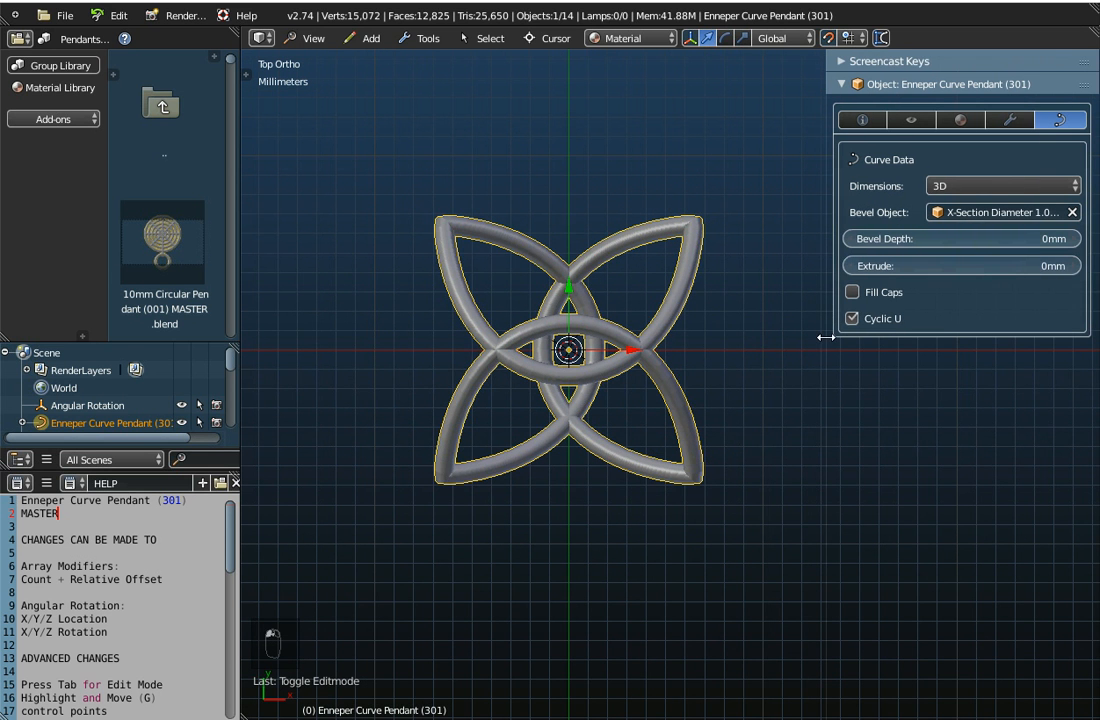
pyautogui.click(1010, 119)
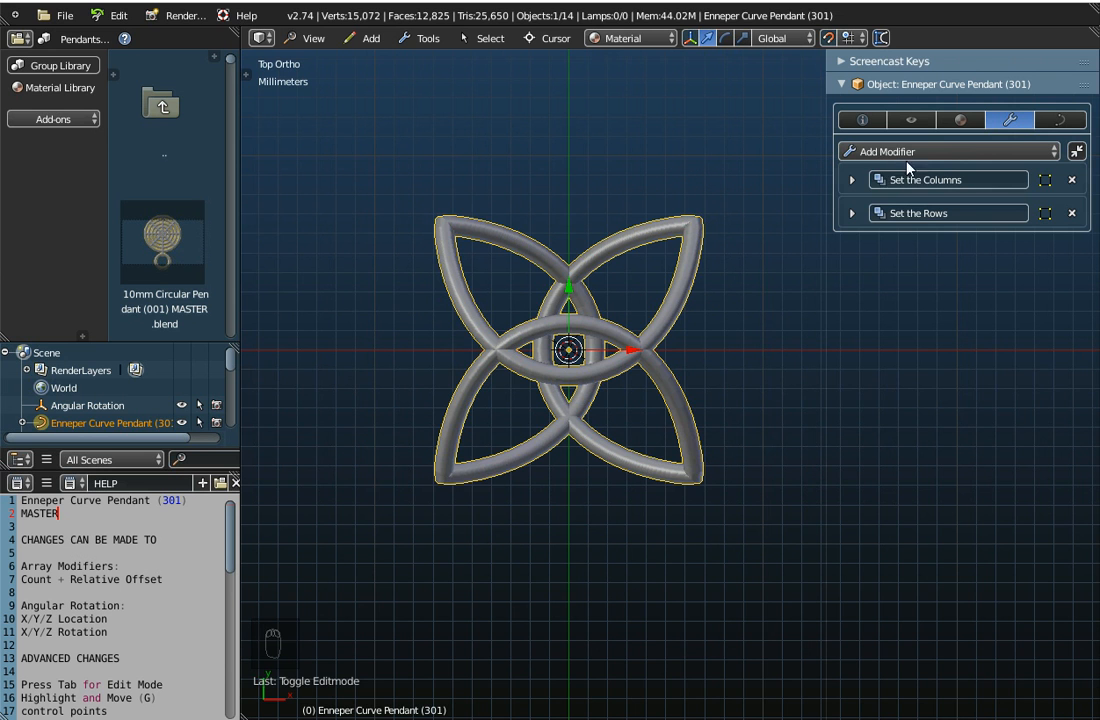
pyautogui.click(878, 151)
pyautogui.click(850, 213)
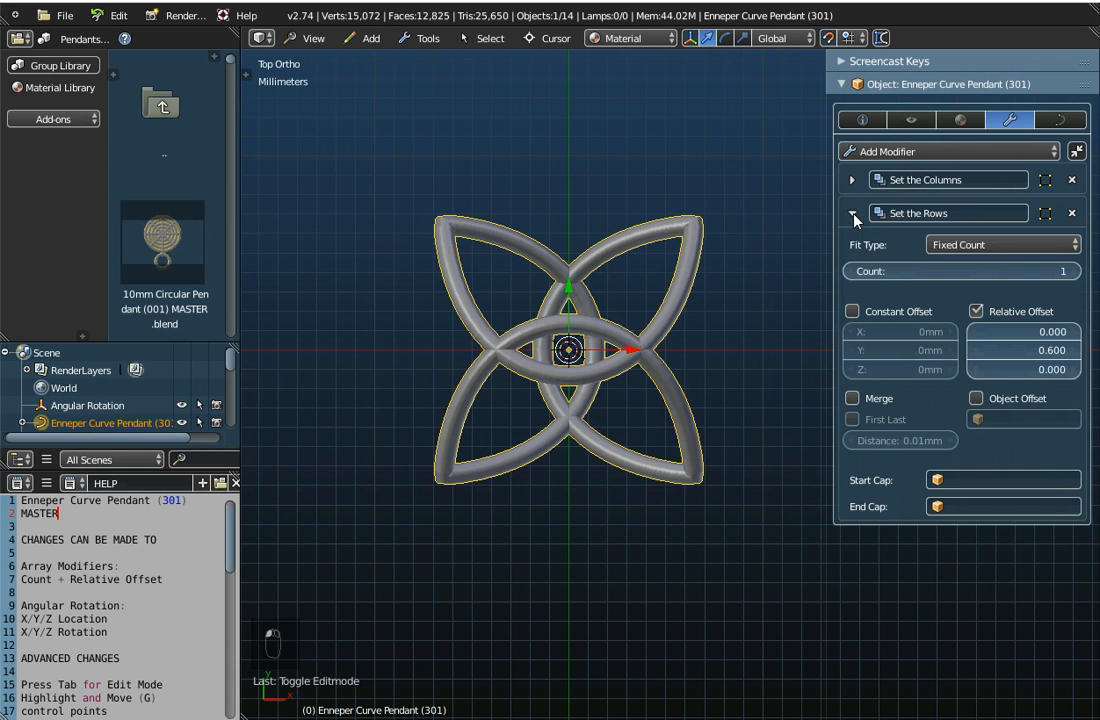
pyautogui.click(1075, 271)
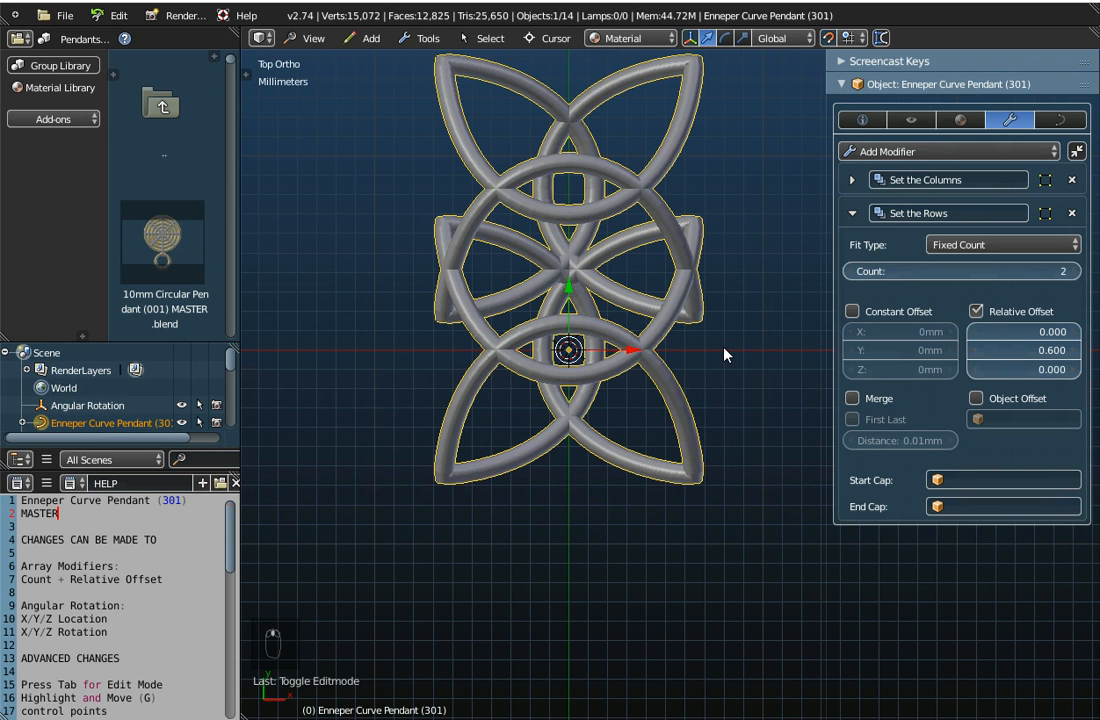
pyautogui.keyDown('shift'); pyautogui.moveTo(724, 351); pyautogui.dragTo(705, 646, button='middle'); pyautogui.keyUp('shift')
pyautogui.click(1075, 271)
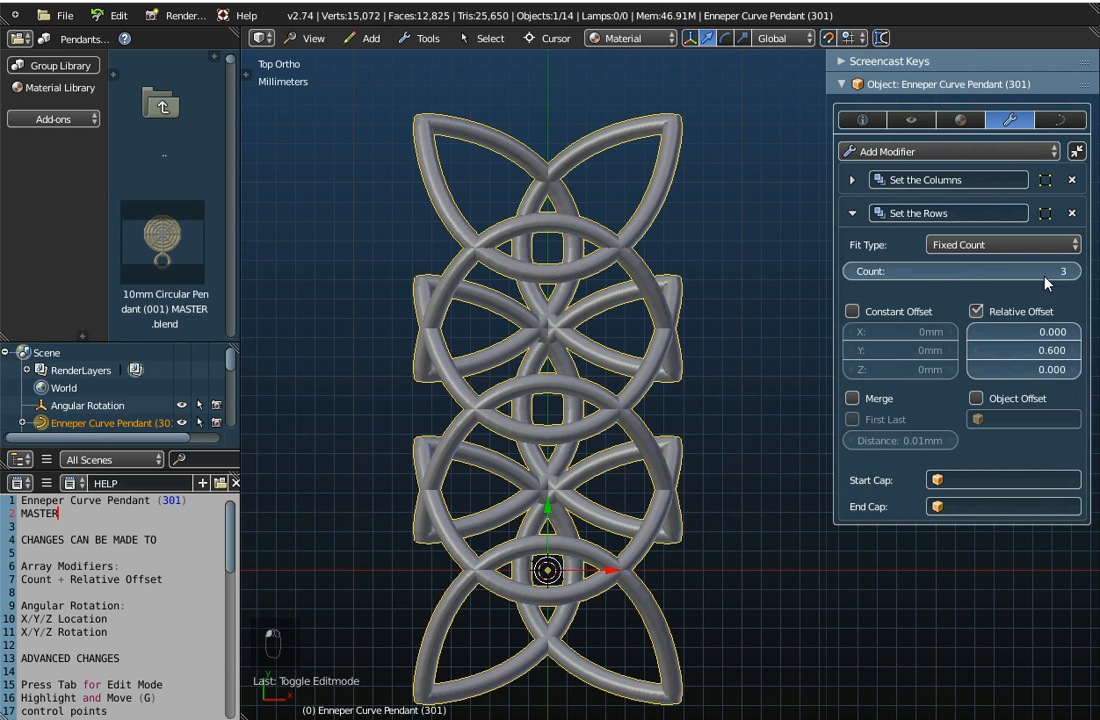
pyautogui.keyDown('shift'); pyautogui.scroll(-3, 626, 454); pyautogui.keyUp('shift')
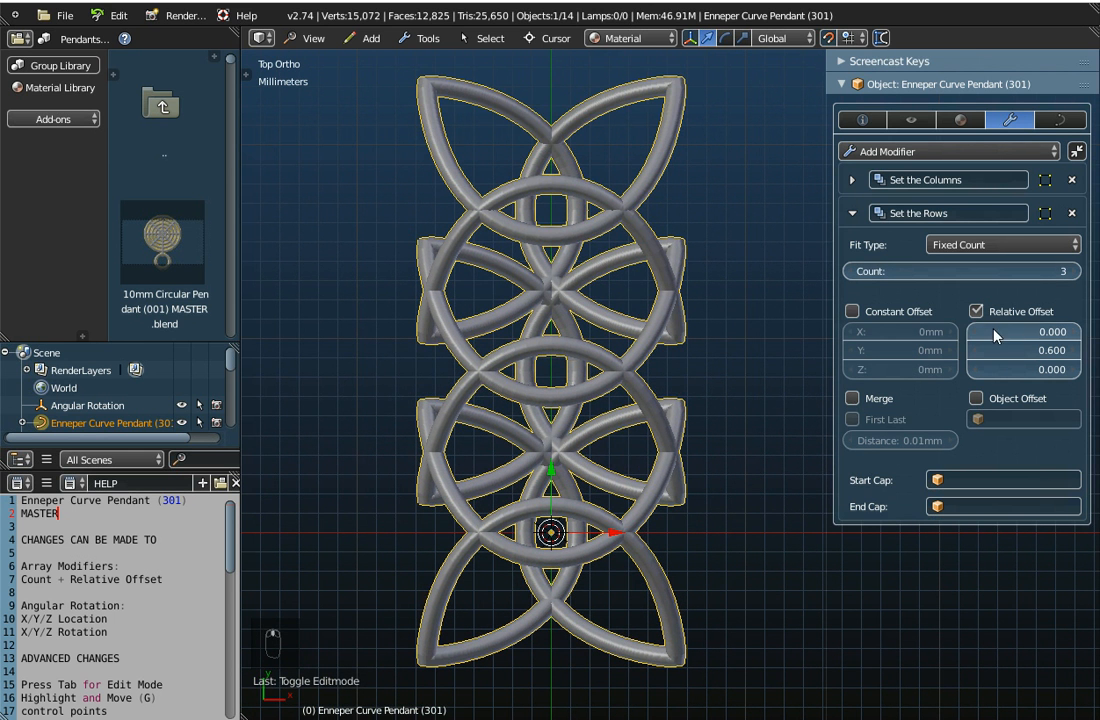
pyautogui.click(862, 119)
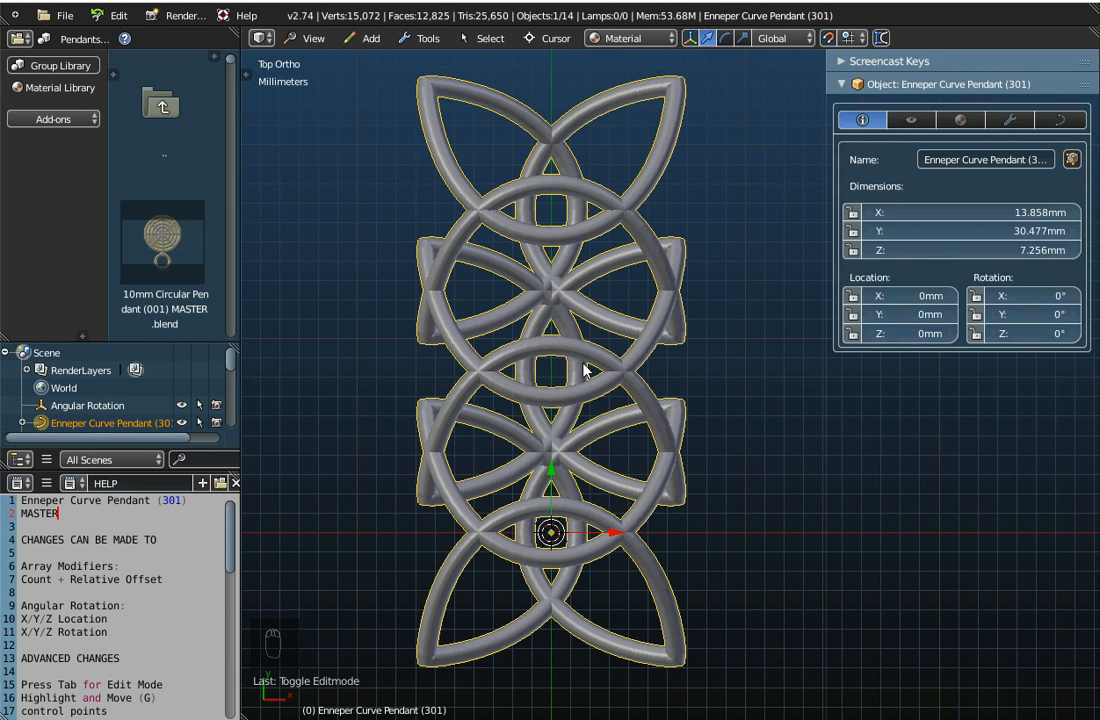
pyautogui.click(1019, 120)
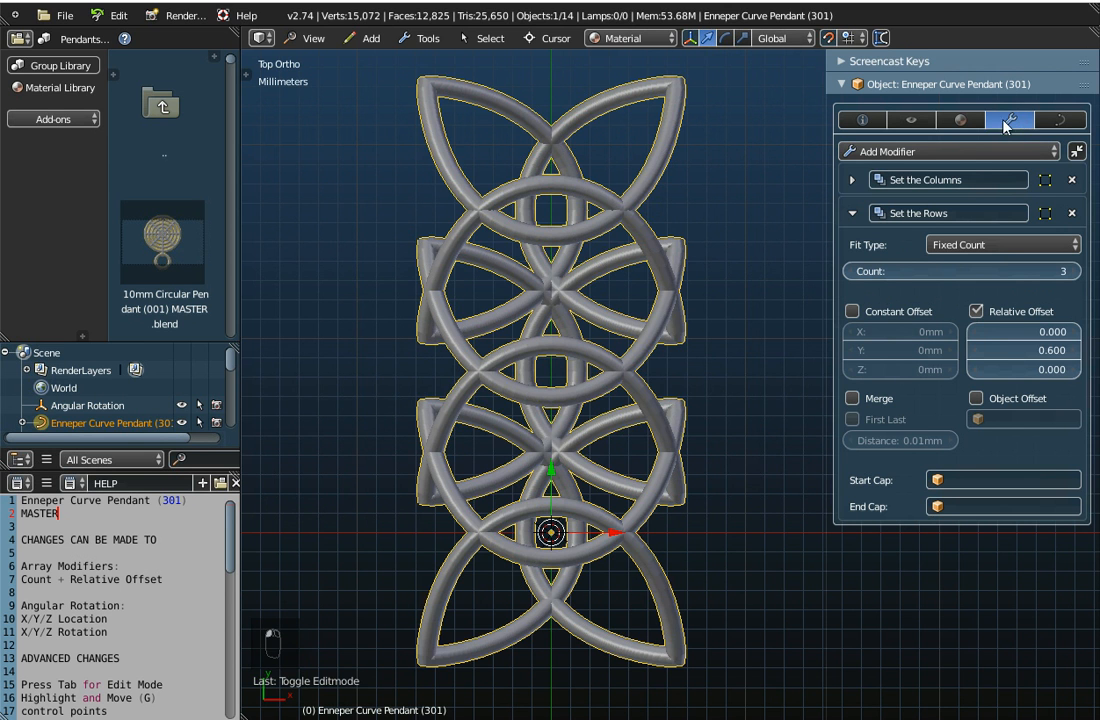
# Set the Y relative offset of the Set the Rows array to 0.400 and view the overlap at an angle
pyautogui.click(975, 355)
pyautogui.click(975, 355)
pyautogui.moveTo(719, 457); pyautogui.dragTo(620, 400, button='middle')
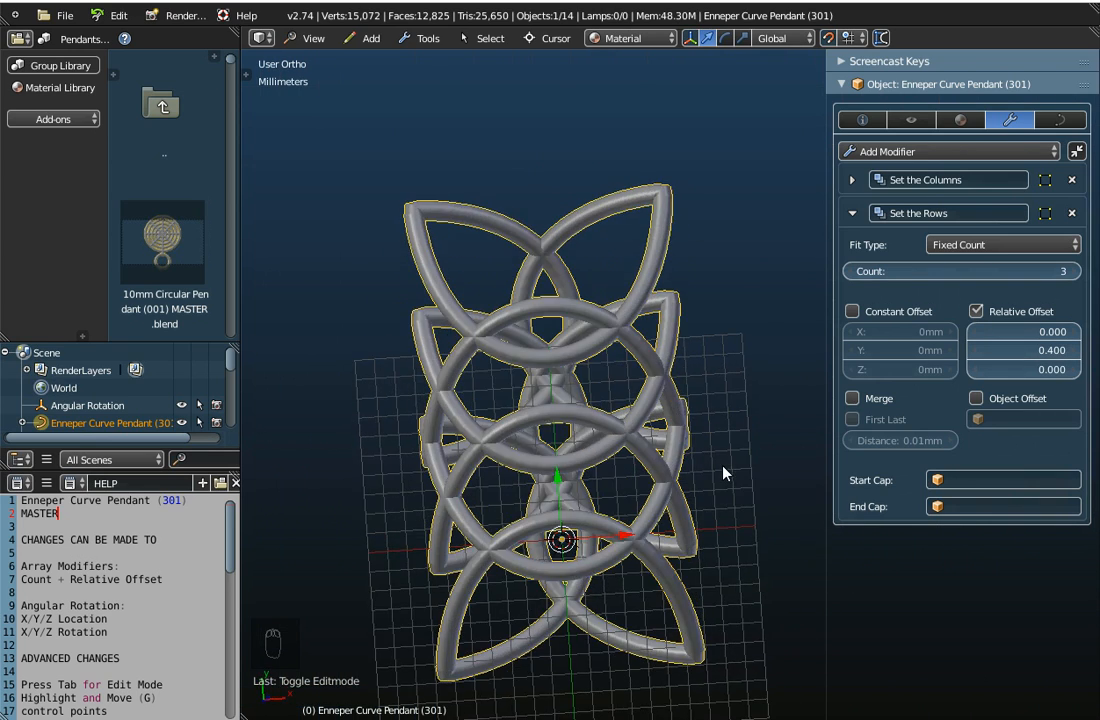
# Restore the Set the Rows array's Y relative offset to 0.600, inspect the spacing, and return to the top view
pyautogui.click(1076, 351)
pyautogui.click(1074, 351)
pyautogui.moveTo(727, 432); pyautogui.dragTo(519, 190, button='middle')
pyautogui.moveTo(533, 211); pyautogui.dragTo(698, 406, button='middle')
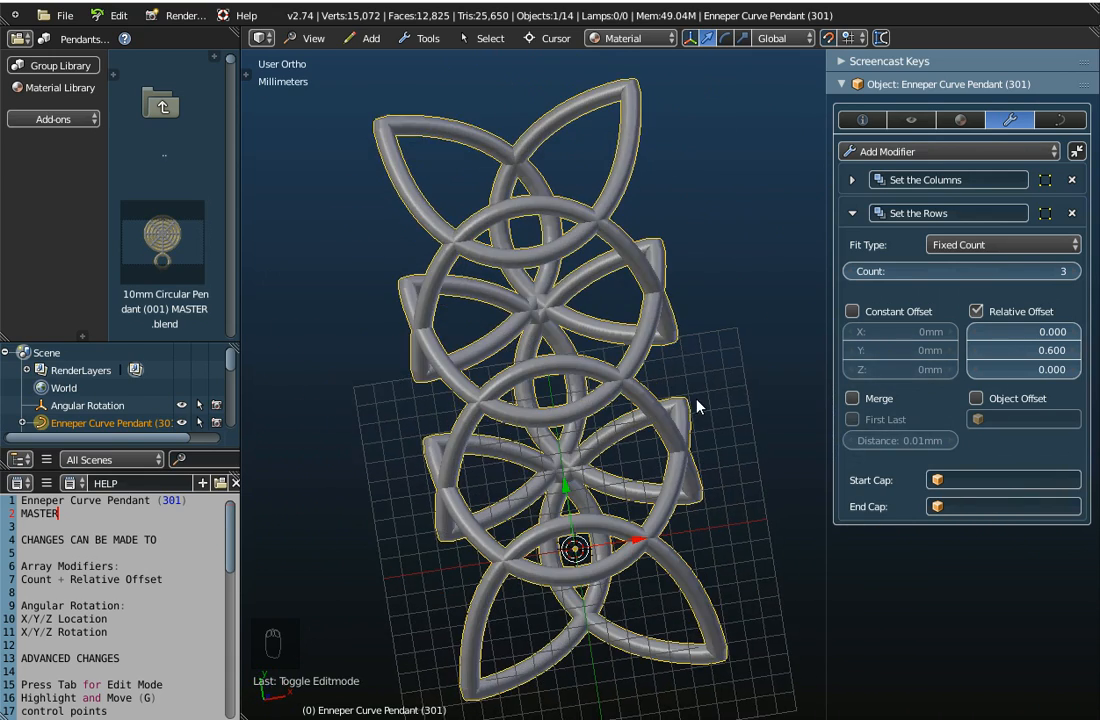
pyautogui.click(312, 39)
pyautogui.click(295, 119)
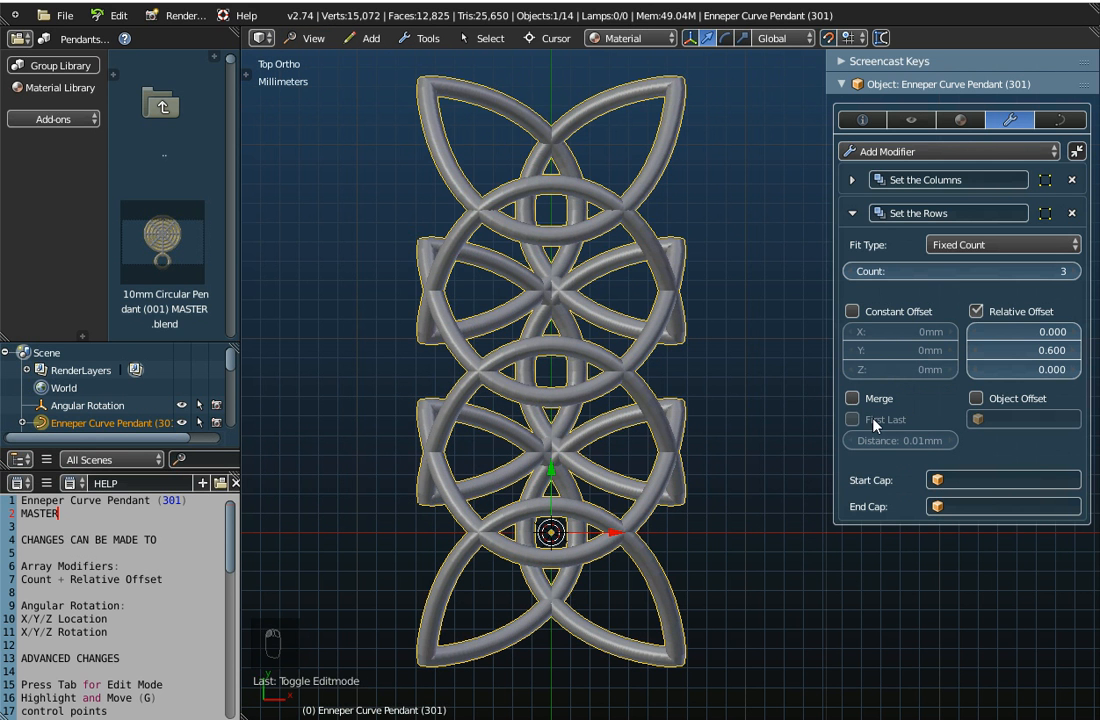
# Reduce the Set the Rows array count to 1 and collapse that modifier
pyautogui.click(855, 272)
pyautogui.click(855, 272)
pyautogui.click(852, 213)
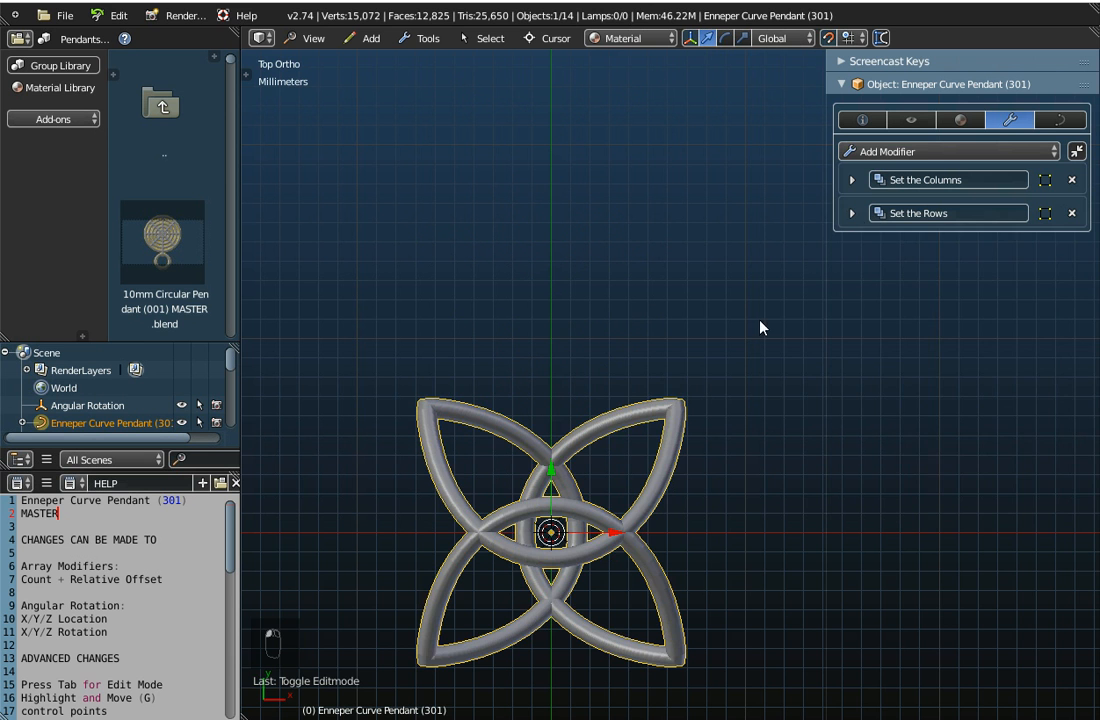
pyautogui.keyDown('shift'); pyautogui.moveTo(702, 520); pyautogui.dragTo(613, 438, button='middle'); pyautogui.keyUp('shift')
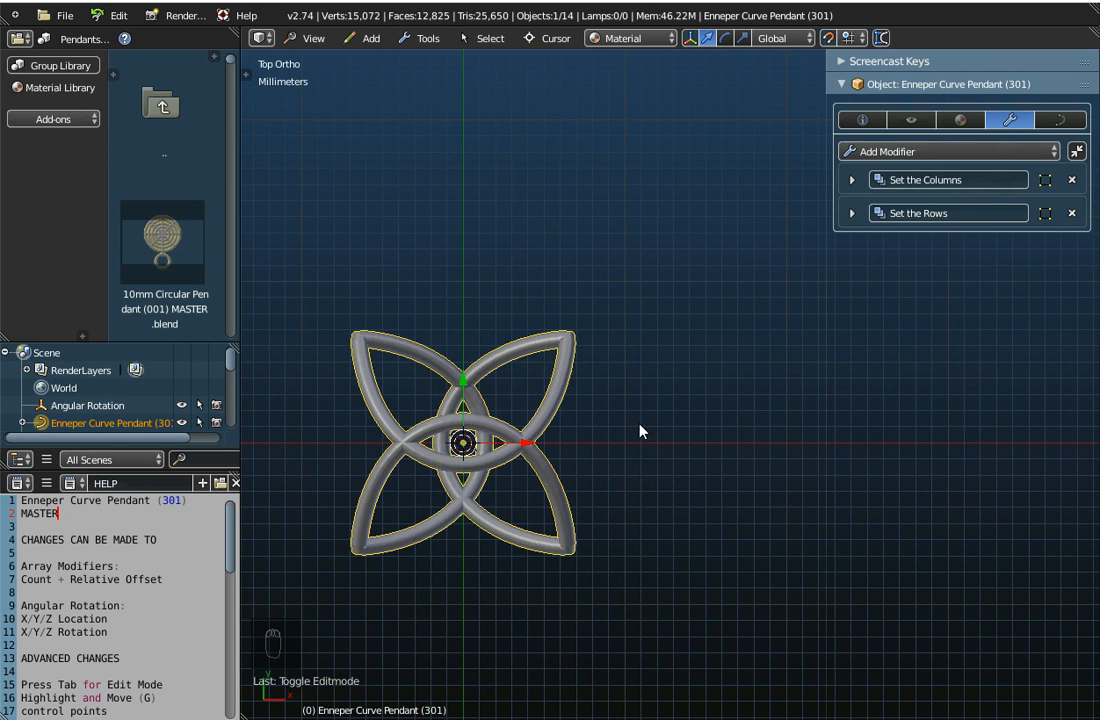
# Expand the Set the Columns array modifier, set its count to 6, and inspect the arrayed pendants from several angles
pyautogui.click(852, 181)
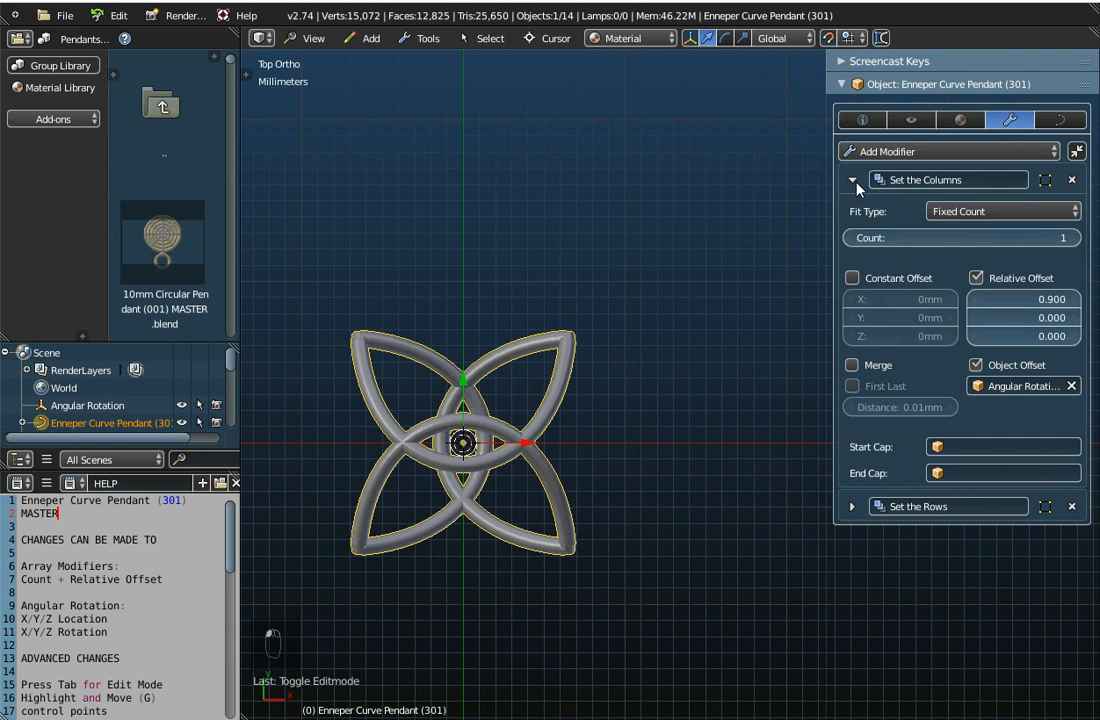
pyautogui.click(1075, 239)
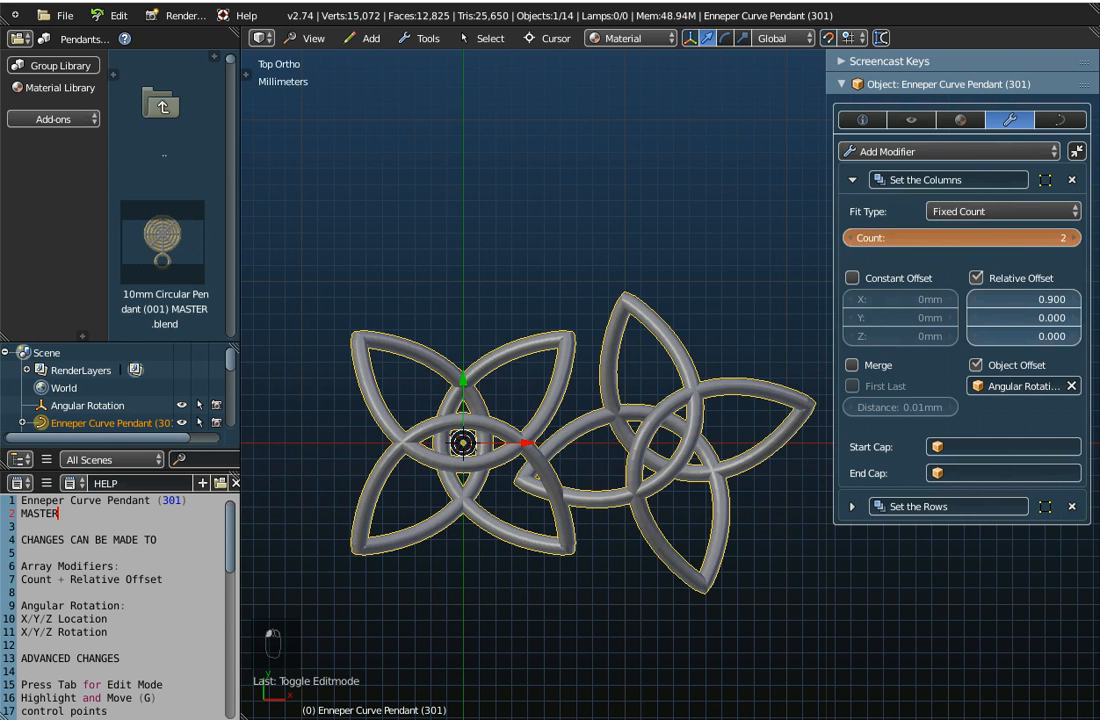
pyautogui.click(1076, 238)
pyautogui.click(1076, 238)
pyautogui.click(1077, 238)
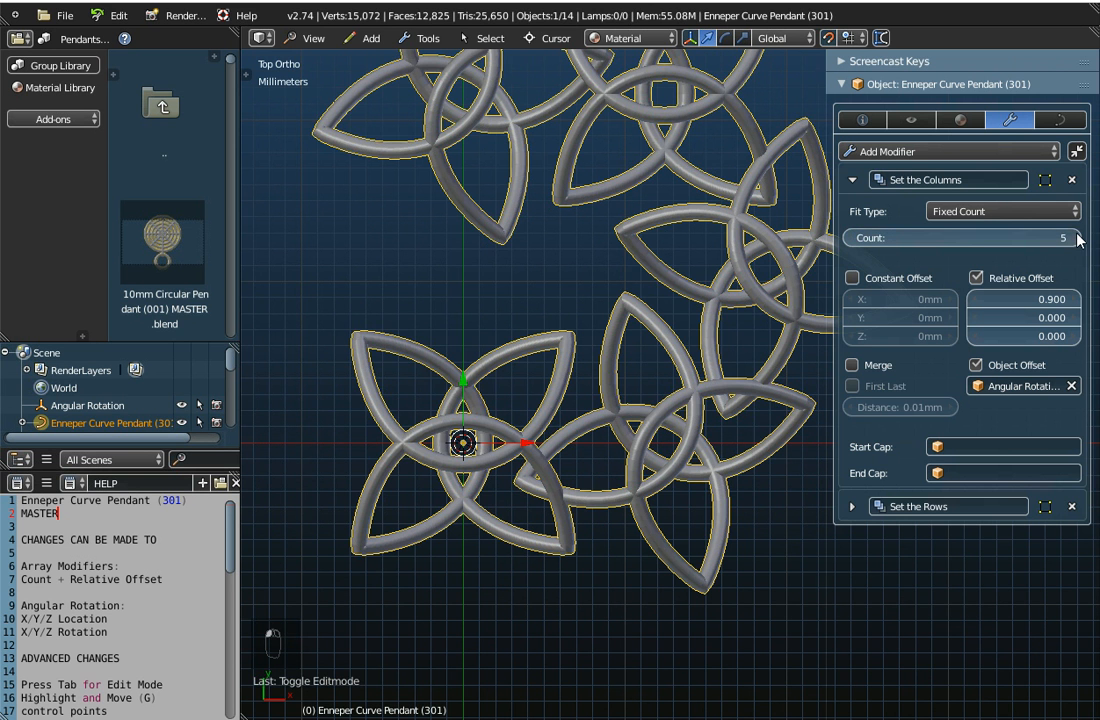
pyautogui.click(1076, 238)
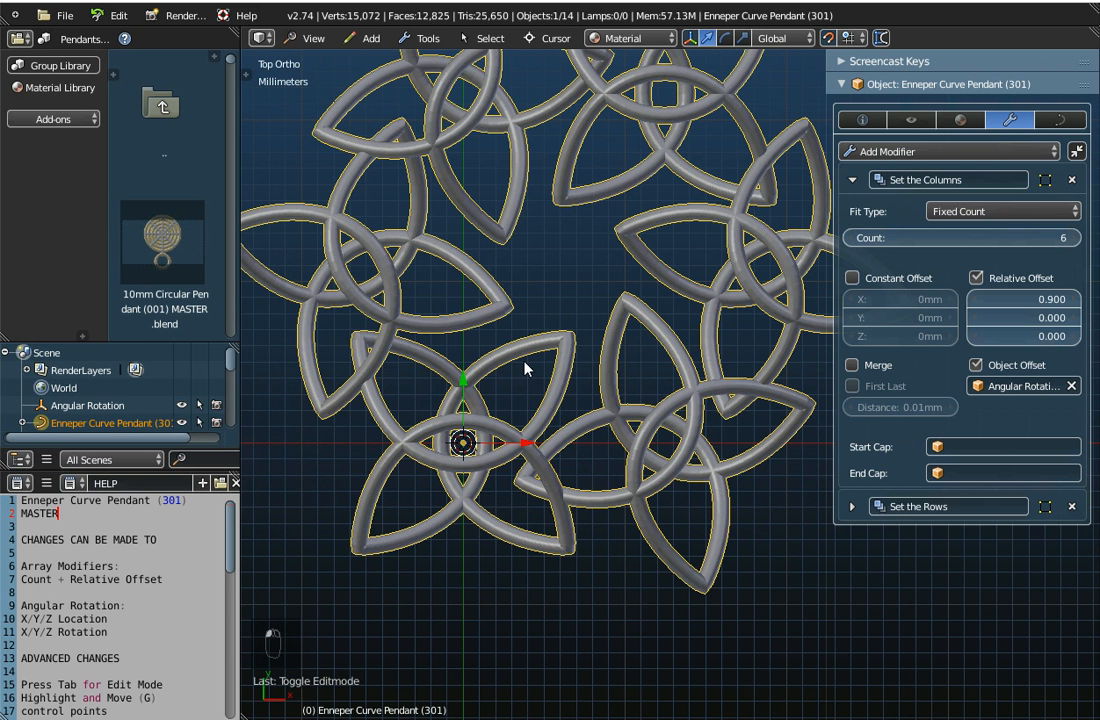
pyautogui.scroll(-3, 527, 369)
pyautogui.moveTo(523, 368); pyautogui.dragTo(455, 350, button='middle')
pyautogui.scroll(2, 420, 418)
pyautogui.scroll(-2, 533, 407)
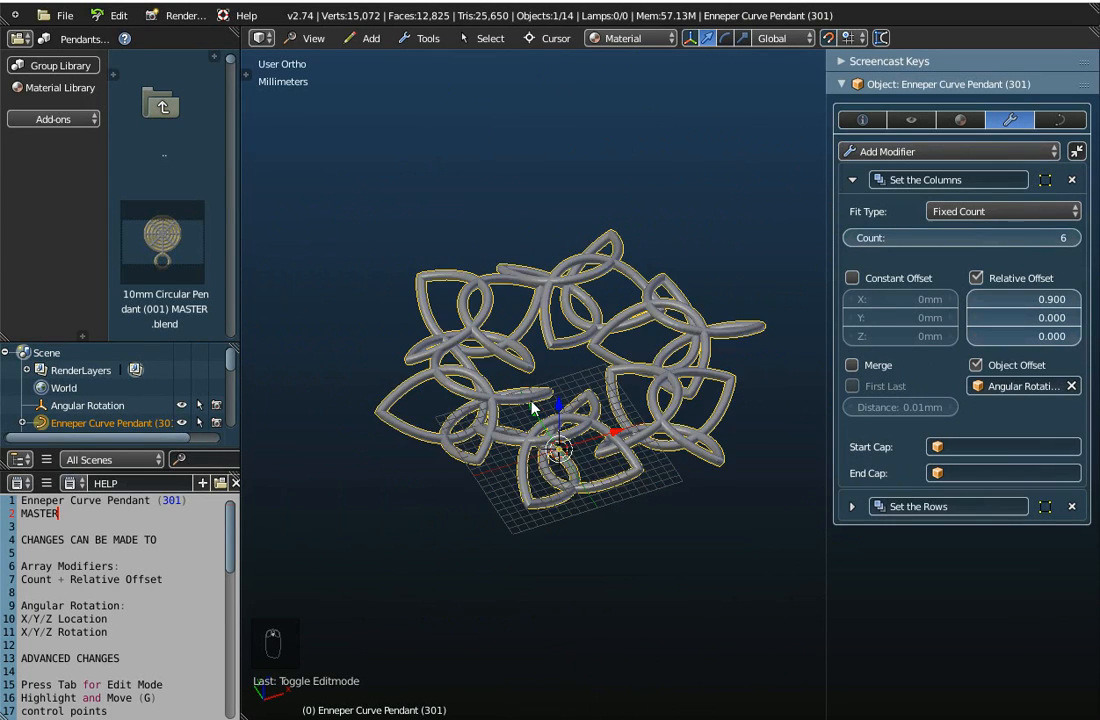
pyautogui.moveTo(533, 407); pyautogui.dragTo(460, 373, button='middle')
pyautogui.scroll(3, 533, 315)
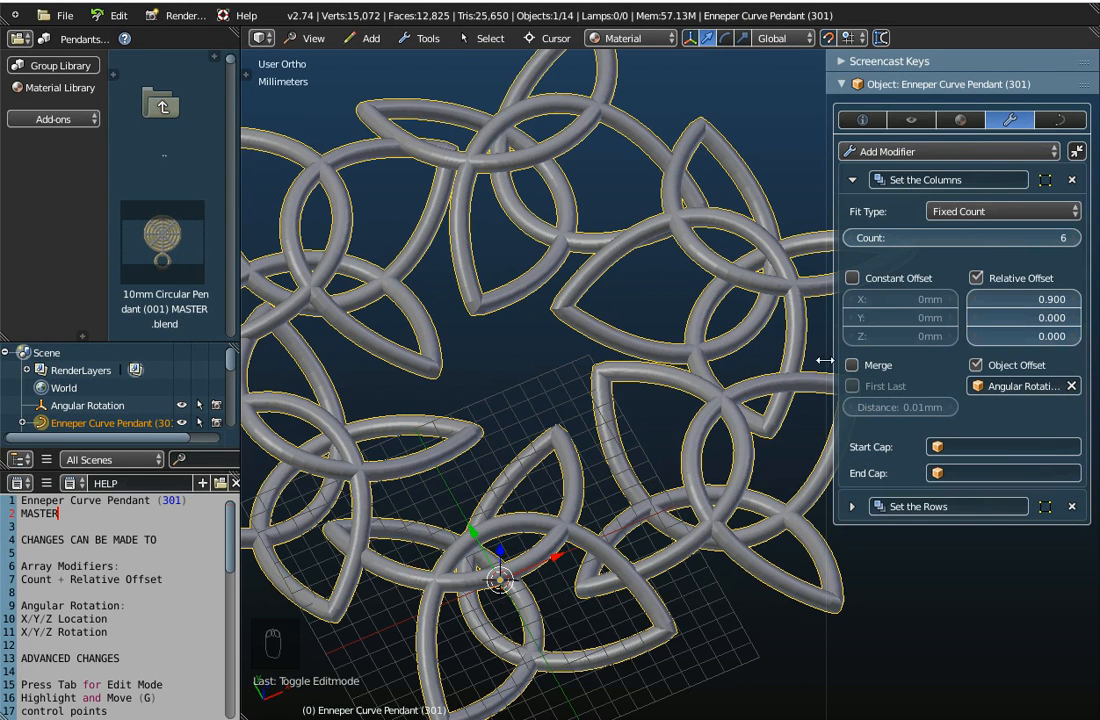
# Select the Angular Rotation object used as the columns' object offset, and look up the Empty types available for adding
pyautogui.moveTo(826, 360); pyautogui.dragTo(750, 360)
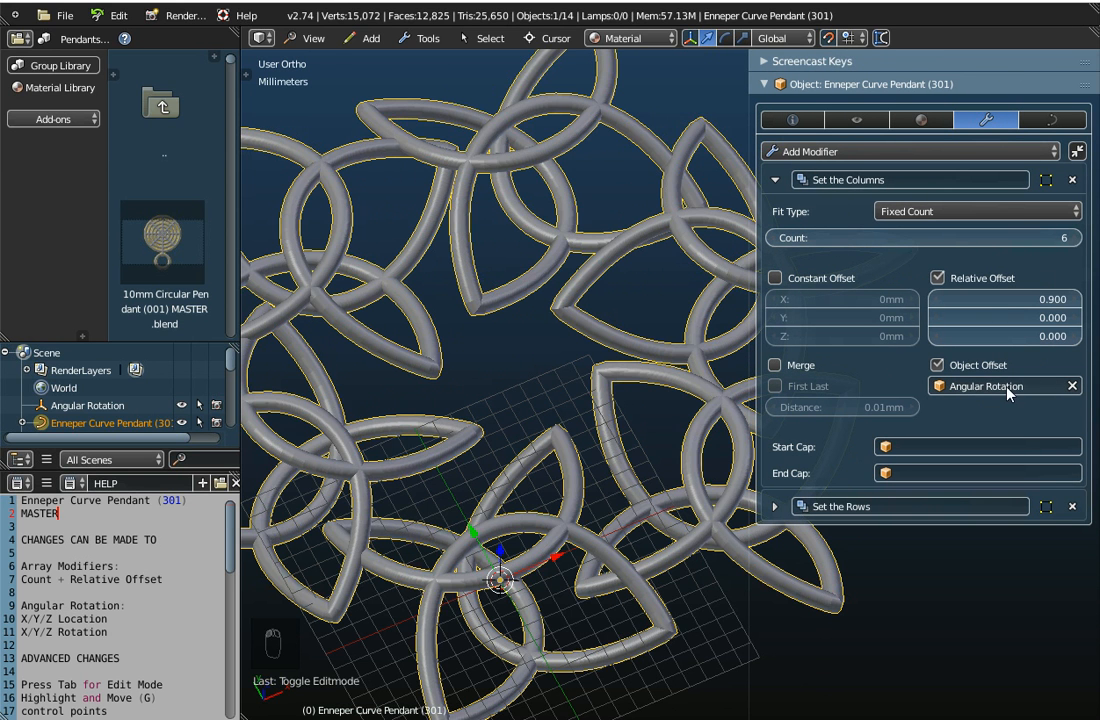
pyautogui.click(70, 407)
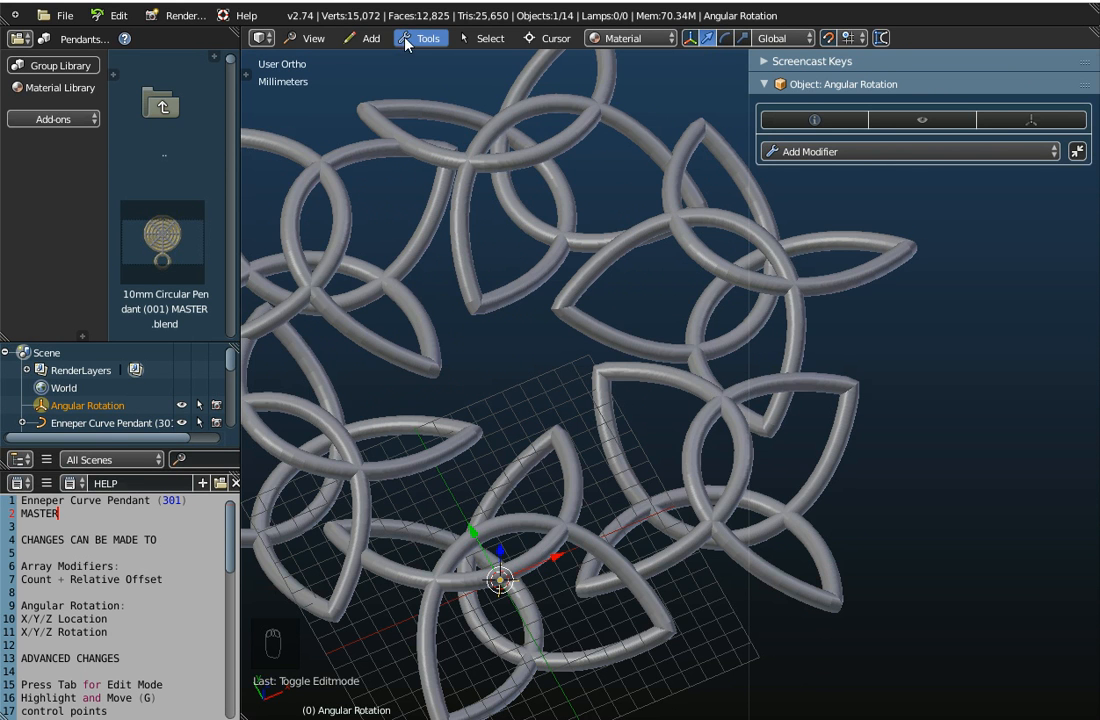
pyautogui.click(366, 38)
pyautogui.moveTo(380, 137)
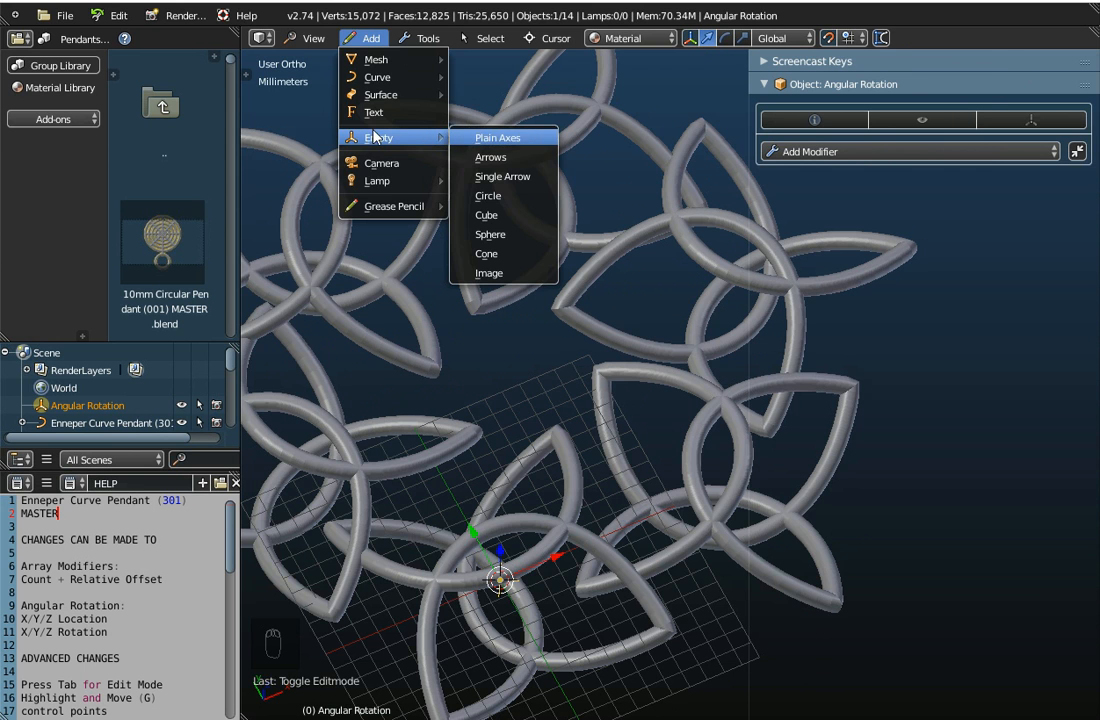
# Examine the Angular Rotation empty up close at the pendant's origin, and bring the whole array back into view
pyautogui.scroll(6, 502, 603)
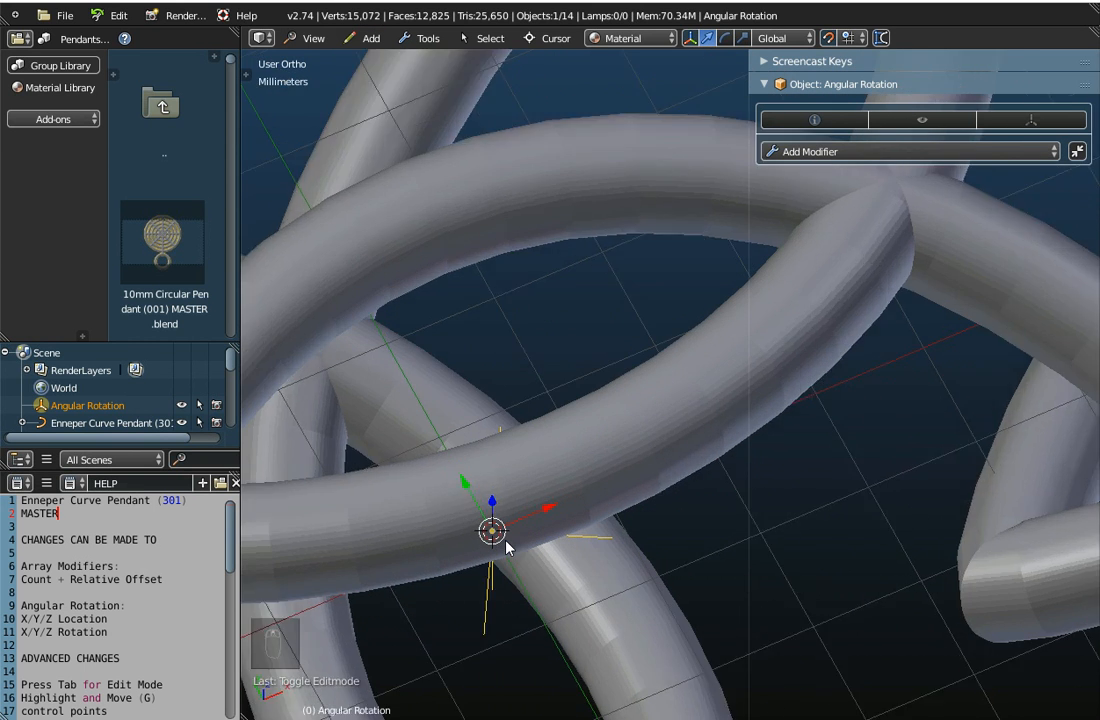
pyautogui.moveTo(520, 605); pyautogui.dragTo(532, 560, button='middle')
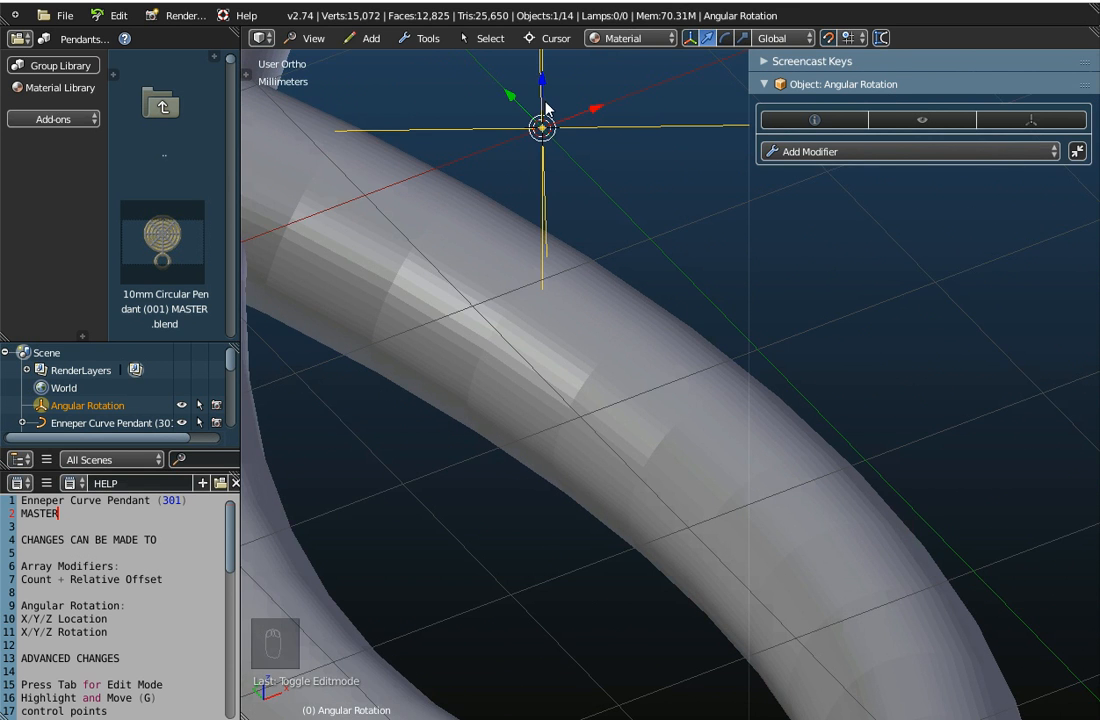
pyautogui.moveTo(546, 108); pyautogui.dragTo(547, 123, button='middle')
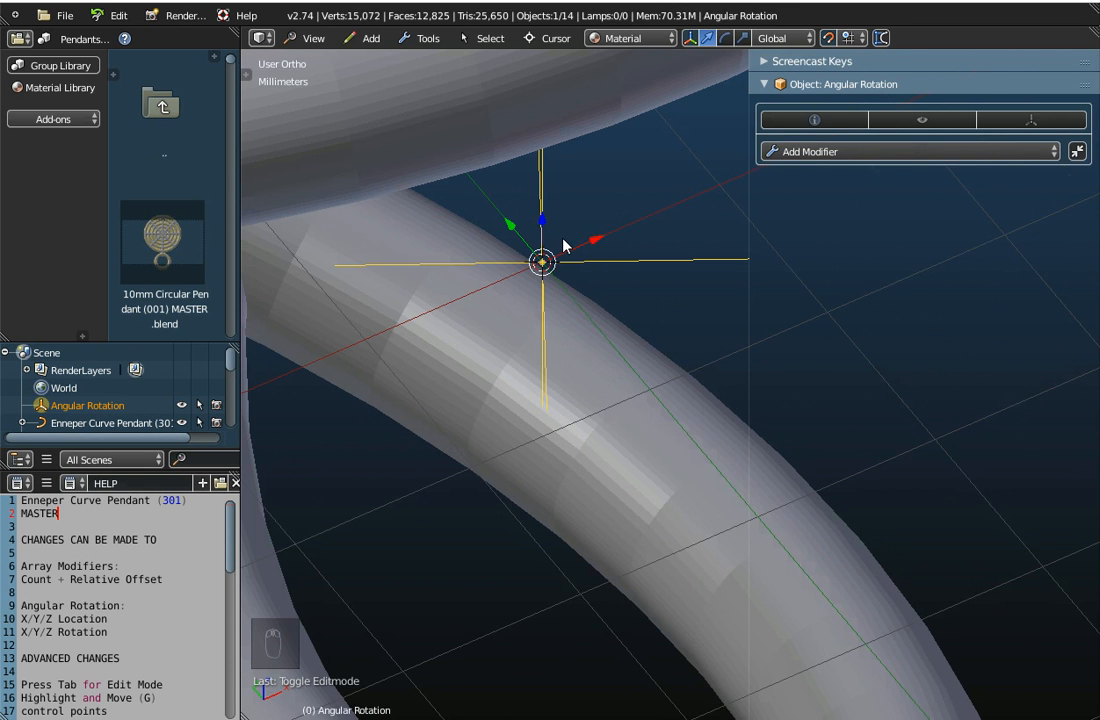
pyautogui.scroll(-6, 563, 245)
pyautogui.scroll(-4, 563, 245)
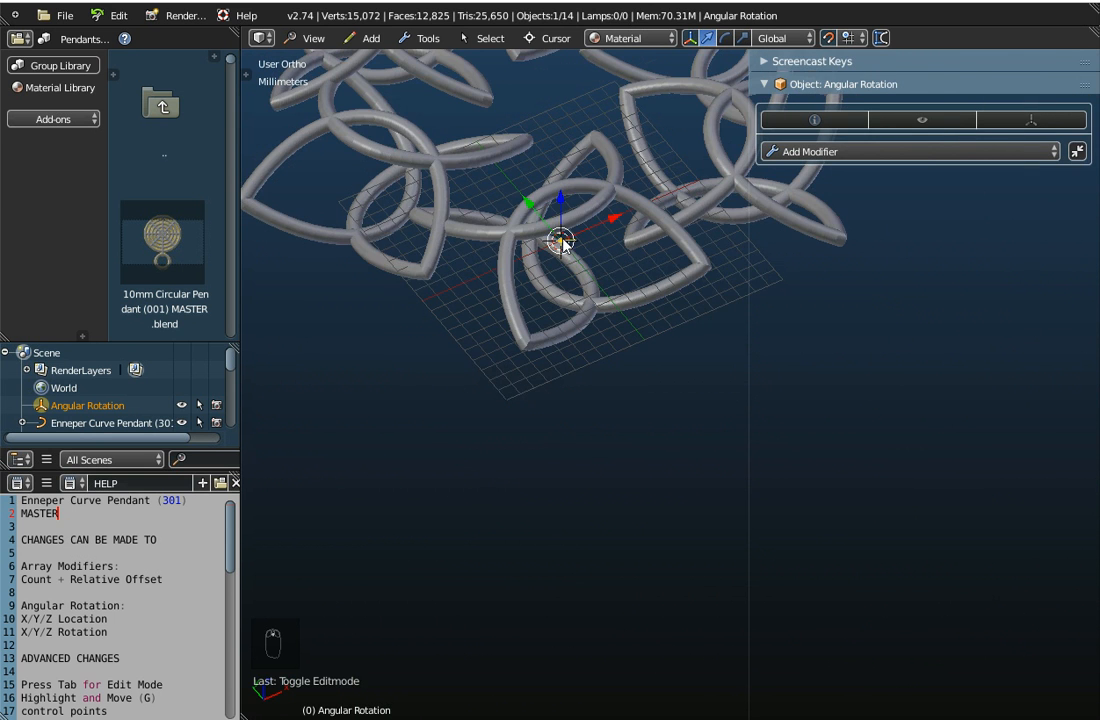
pyautogui.keyDown('shift'); pyautogui.moveTo(586, 177); pyautogui.dragTo(621, 432, button='middle'); pyautogui.keyUp('shift')
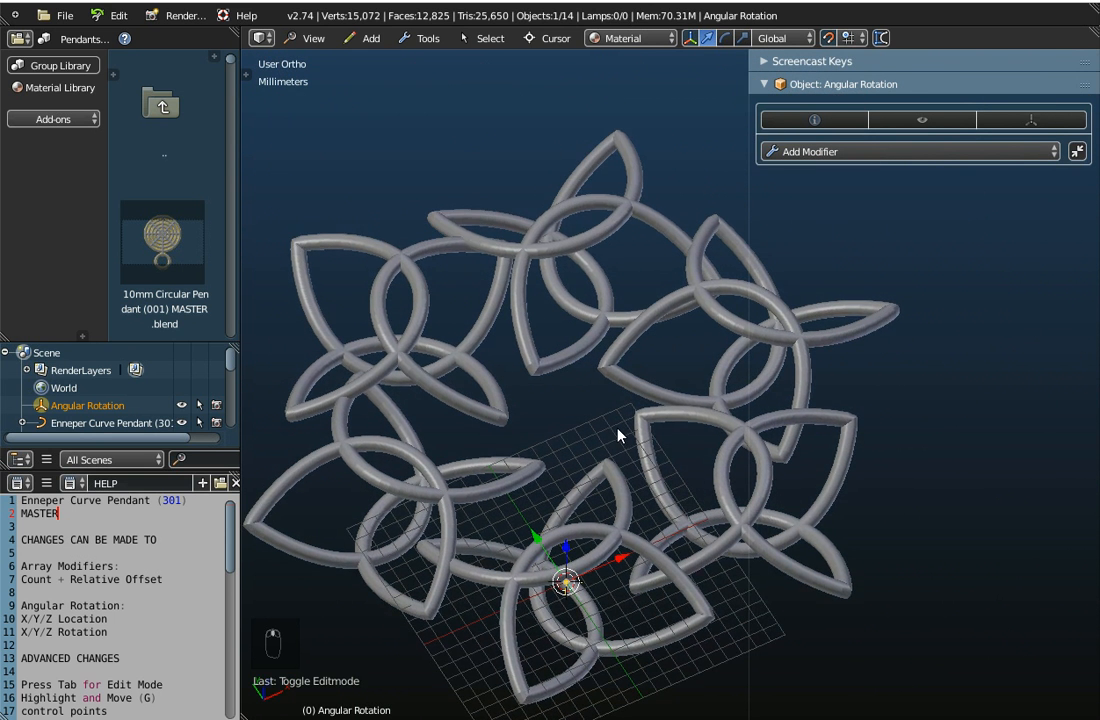
pyautogui.scroll(-1, 621, 432)
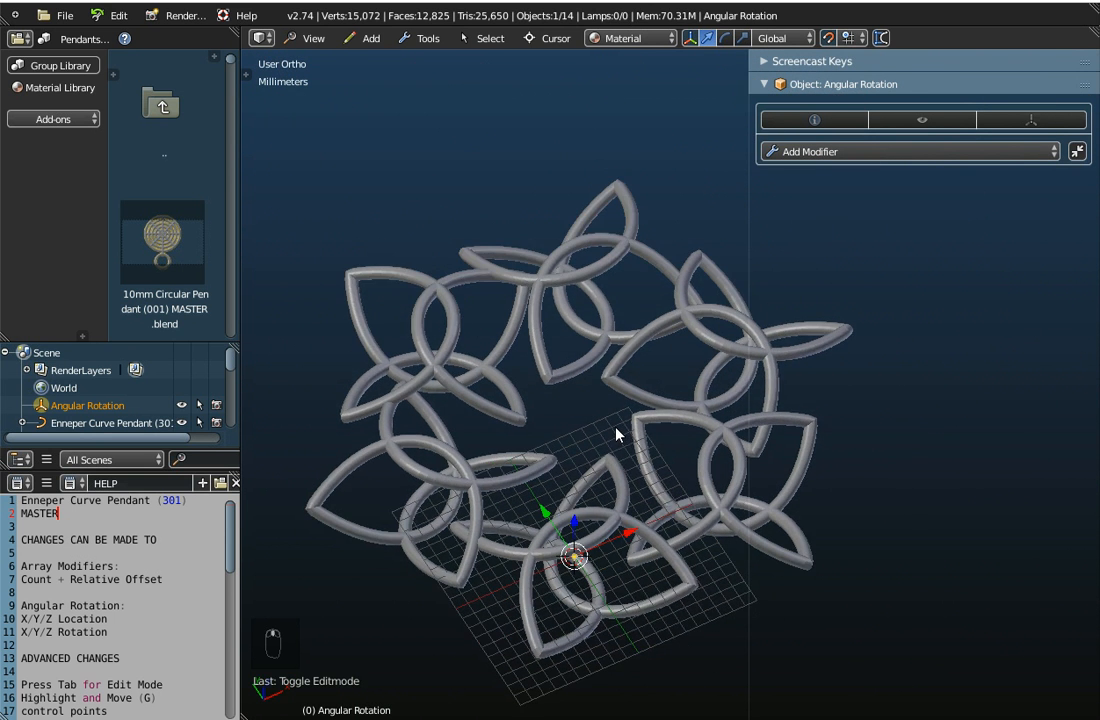
# Select the Enneper Curve Pendant (301) and raise its Set the Columns array count to 10
pyautogui.click(108, 428)
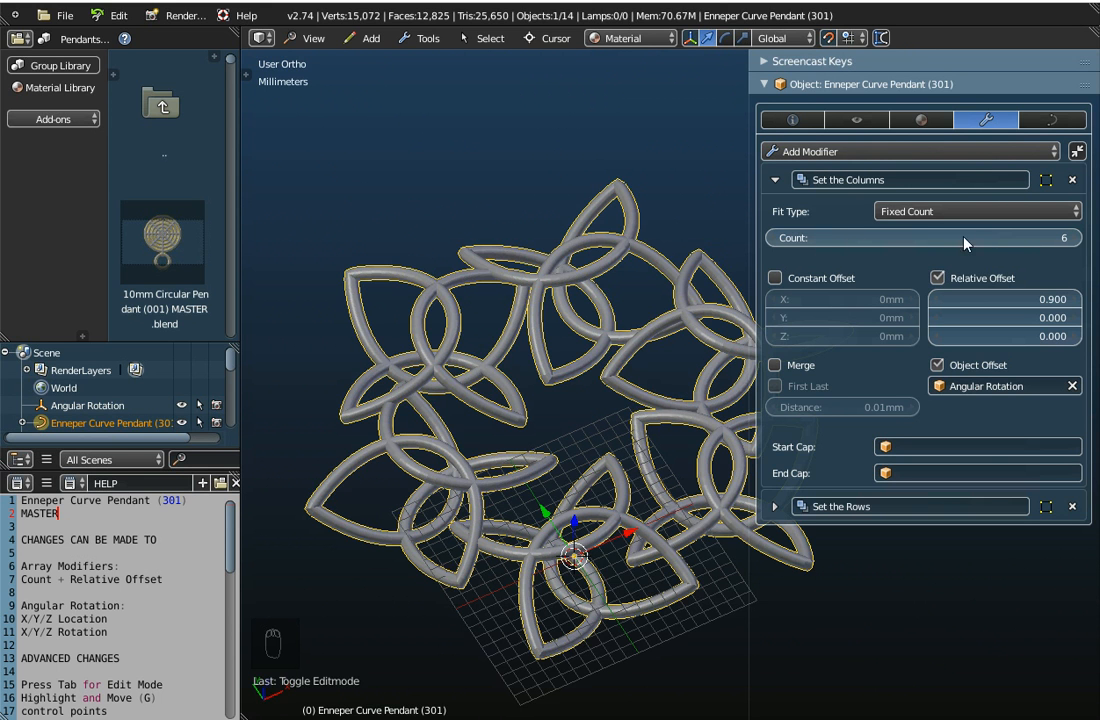
pyautogui.click(1076, 242)
pyautogui.click(1076, 242)
pyautogui.click(1076, 240)
pyautogui.click(1076, 240)
pyautogui.scroll(-3, 529, 402)
pyautogui.scroll(3, 565, 402)
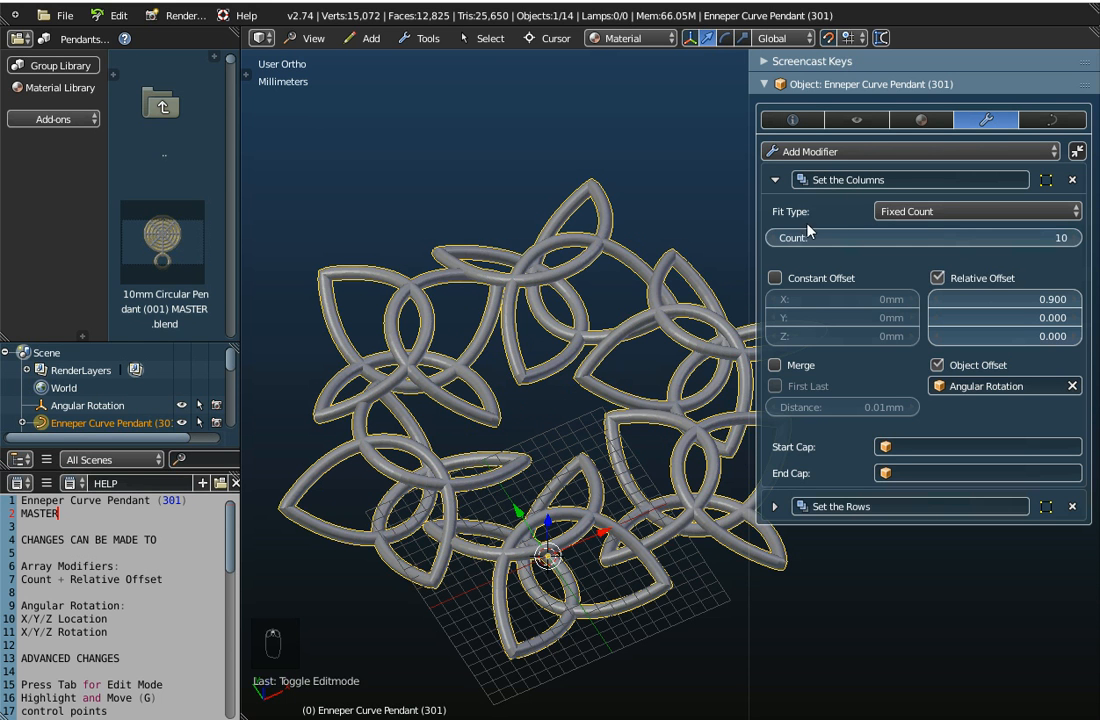
# Lower the Set the Columns array count to 5
pyautogui.click(776, 241)
pyautogui.click(776, 241)
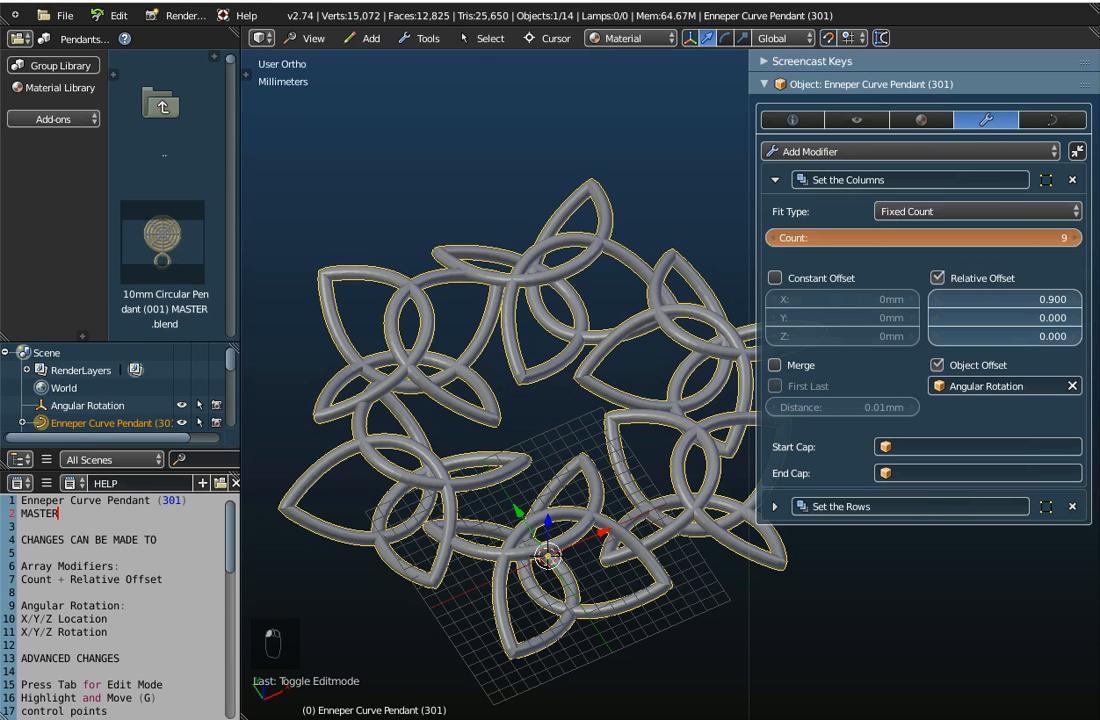
pyautogui.click(776, 241)
pyautogui.click(776, 241)
pyautogui.click(776, 241)
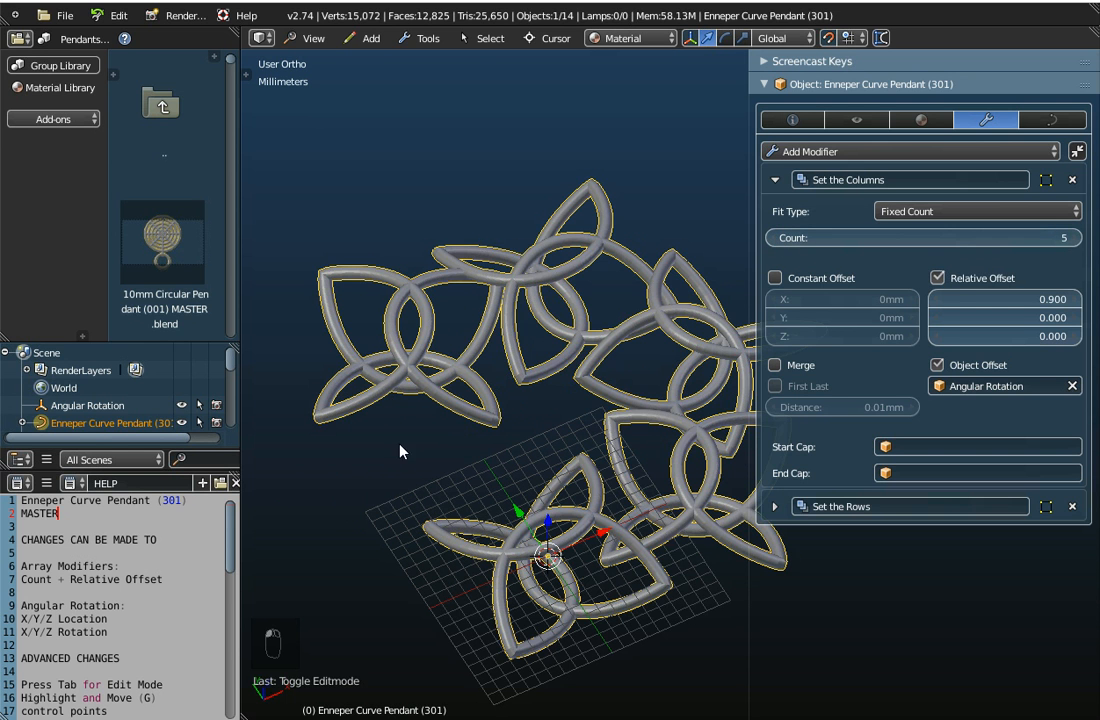
# Try a Set the Columns count of 6 to compare the arrays, and return the count to 5
pyautogui.click(1073, 238)
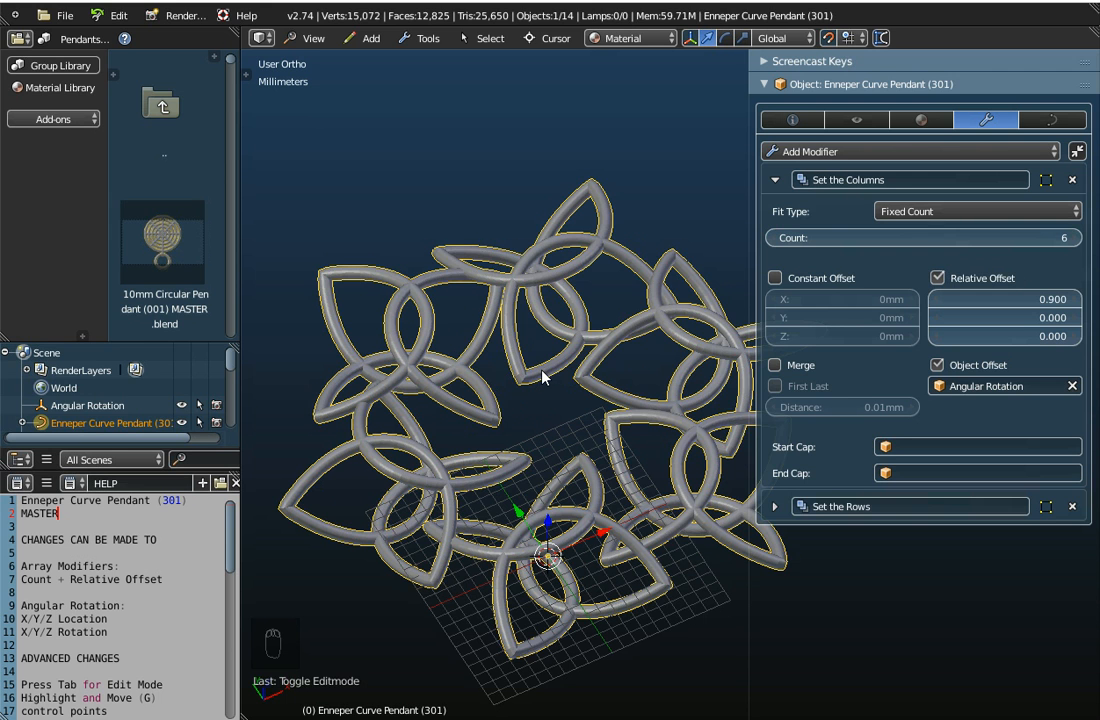
pyautogui.click(1076, 238)
pyautogui.click(773, 238)
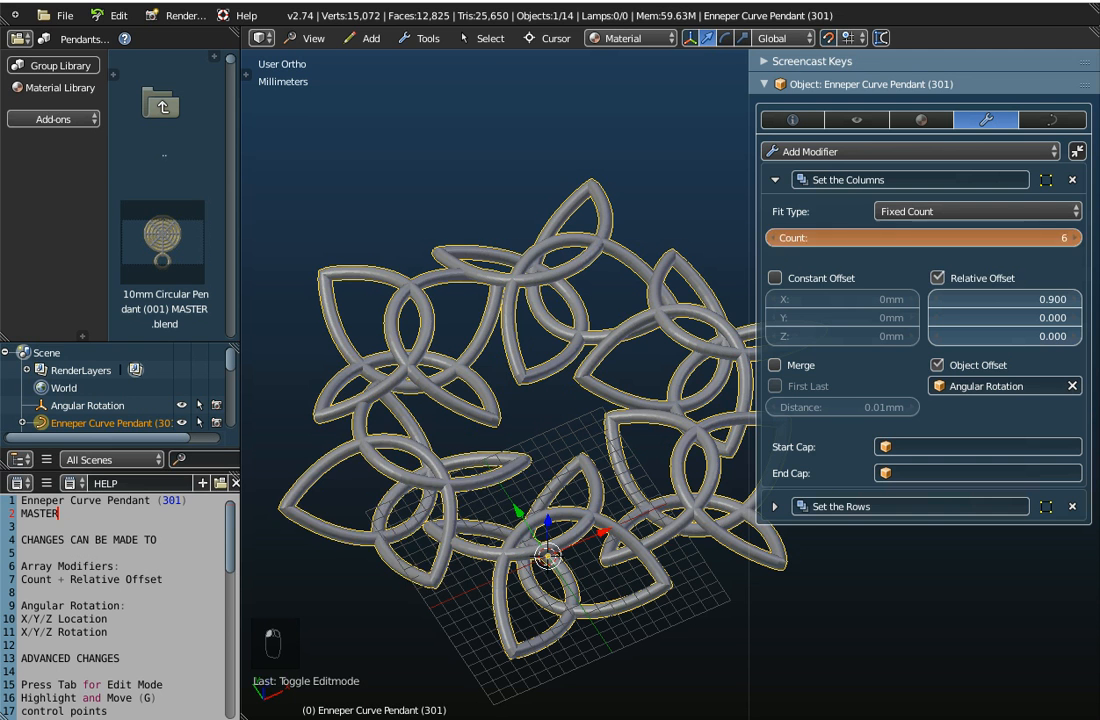
pyautogui.click(773, 238)
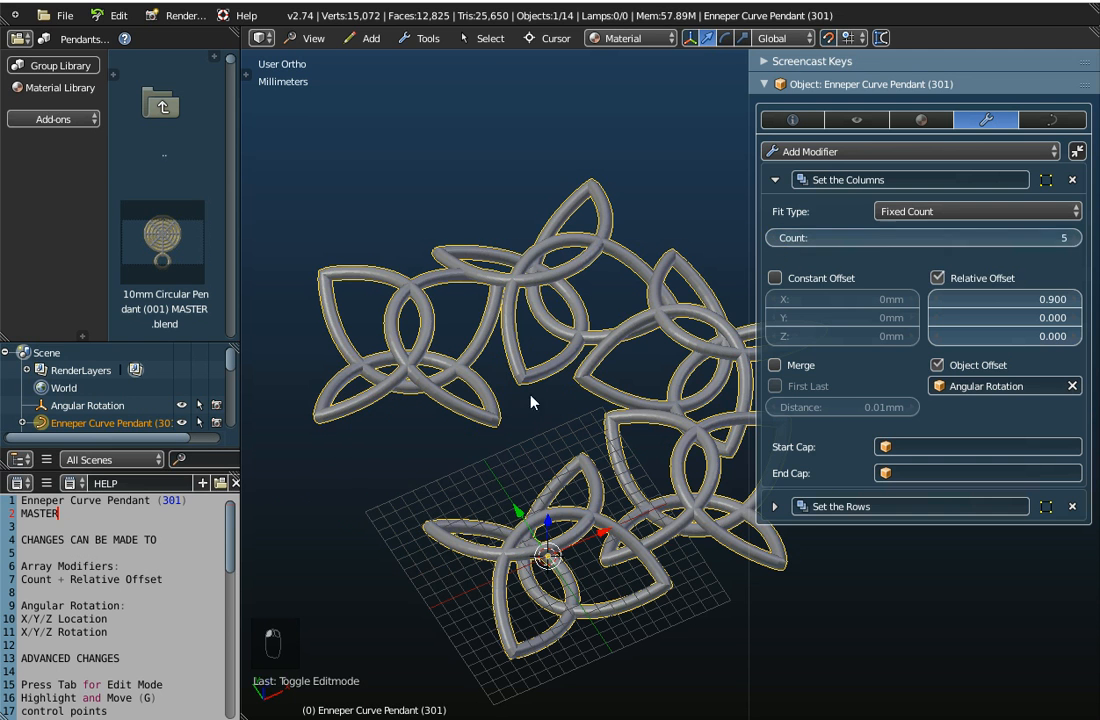
# Raise the Set the Columns array count to 6 and view the ring of copies from the top
pyautogui.click(1076, 238)
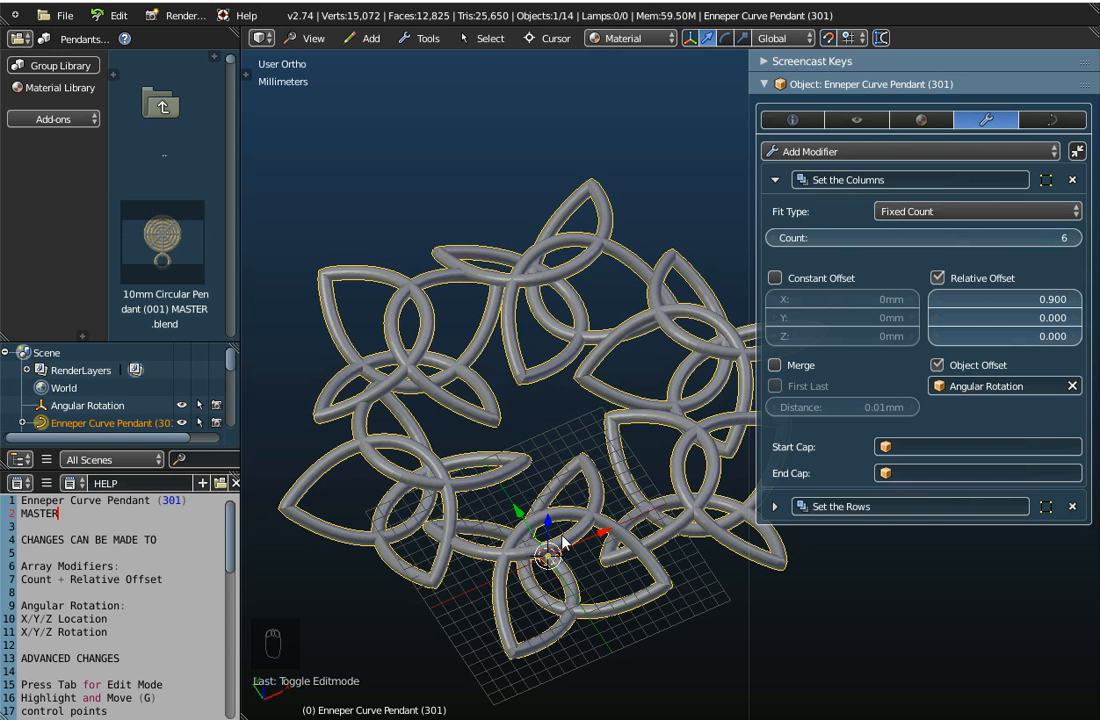
pyautogui.scroll(-4, 566, 506)
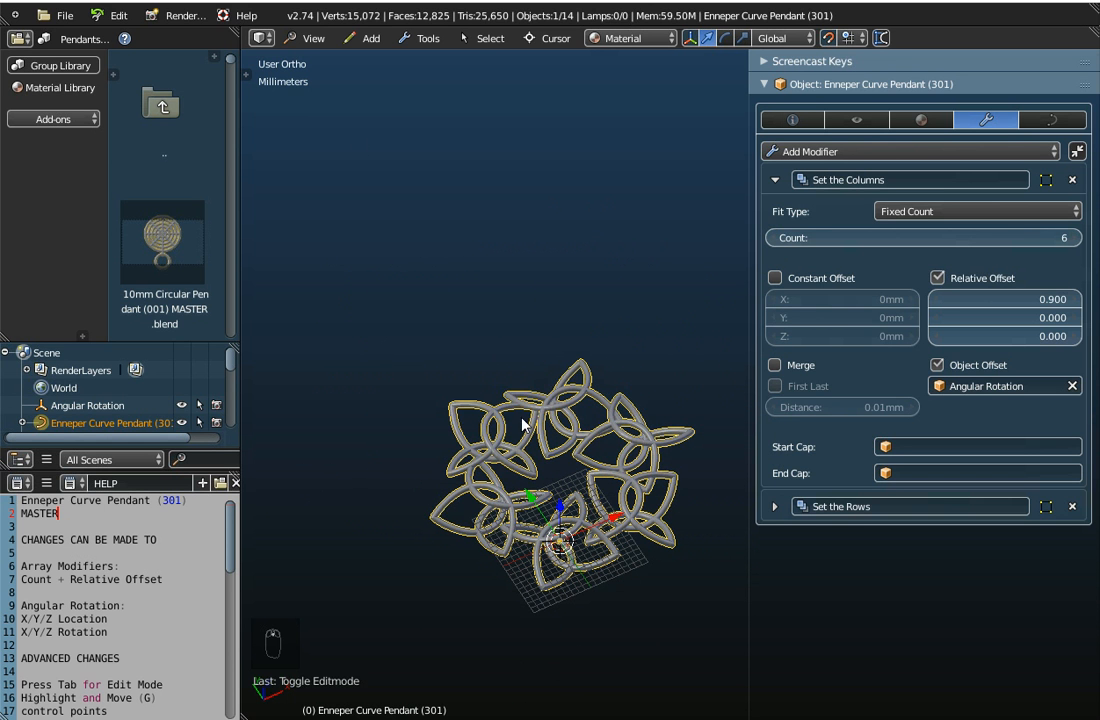
pyautogui.click(310, 42)
pyautogui.click(316, 114)
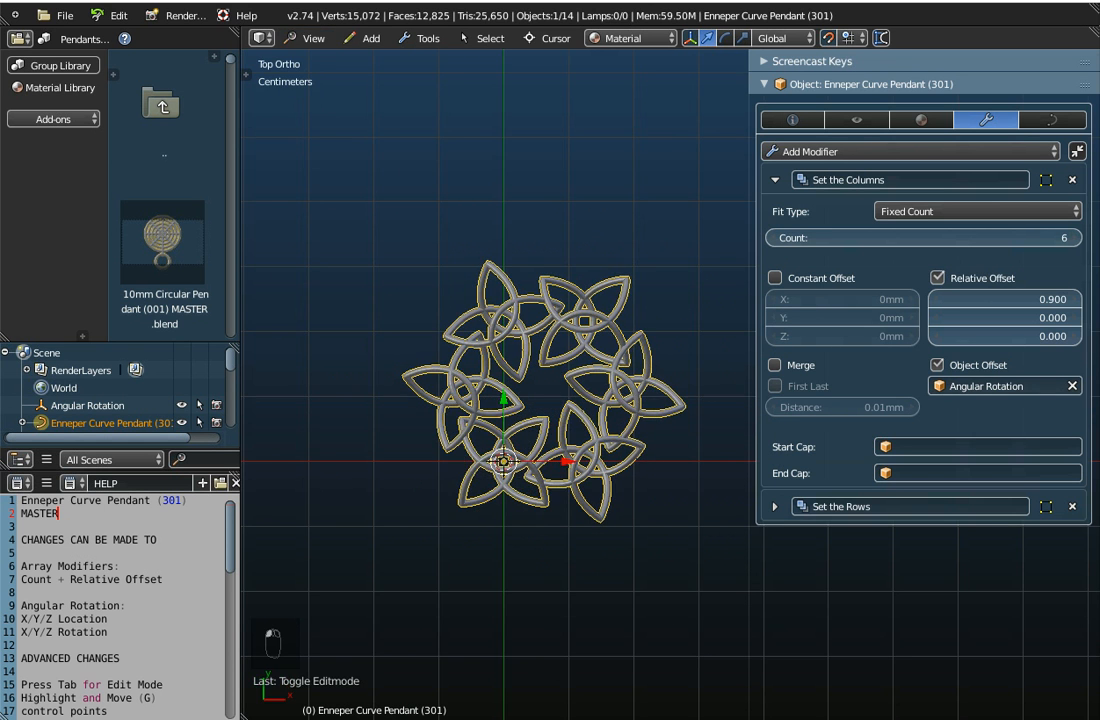
# Turn Object Offset off for the Set the Columns array to compare the straight layout, and turn it back on
pyautogui.click(937, 365)
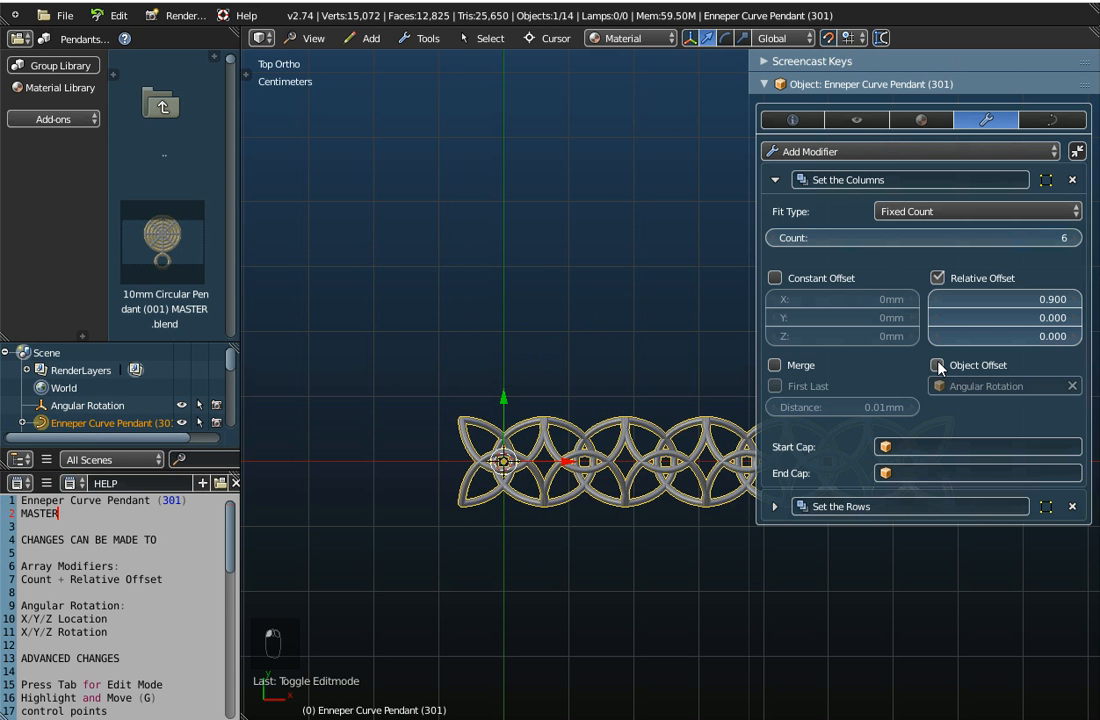
pyautogui.scroll(-3, 593, 561)
pyautogui.keyDown('shift'); pyautogui.moveTo(624, 578); pyautogui.dragTo(459, 471, button='middle'); pyautogui.keyUp('shift')
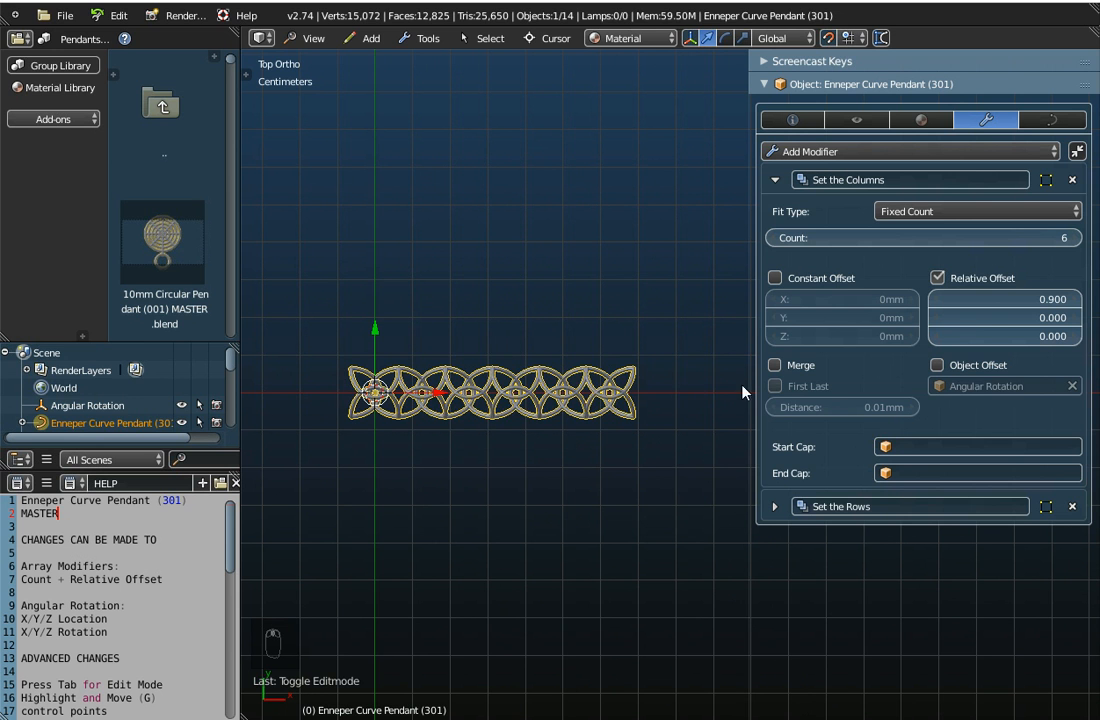
pyautogui.click(937, 365)
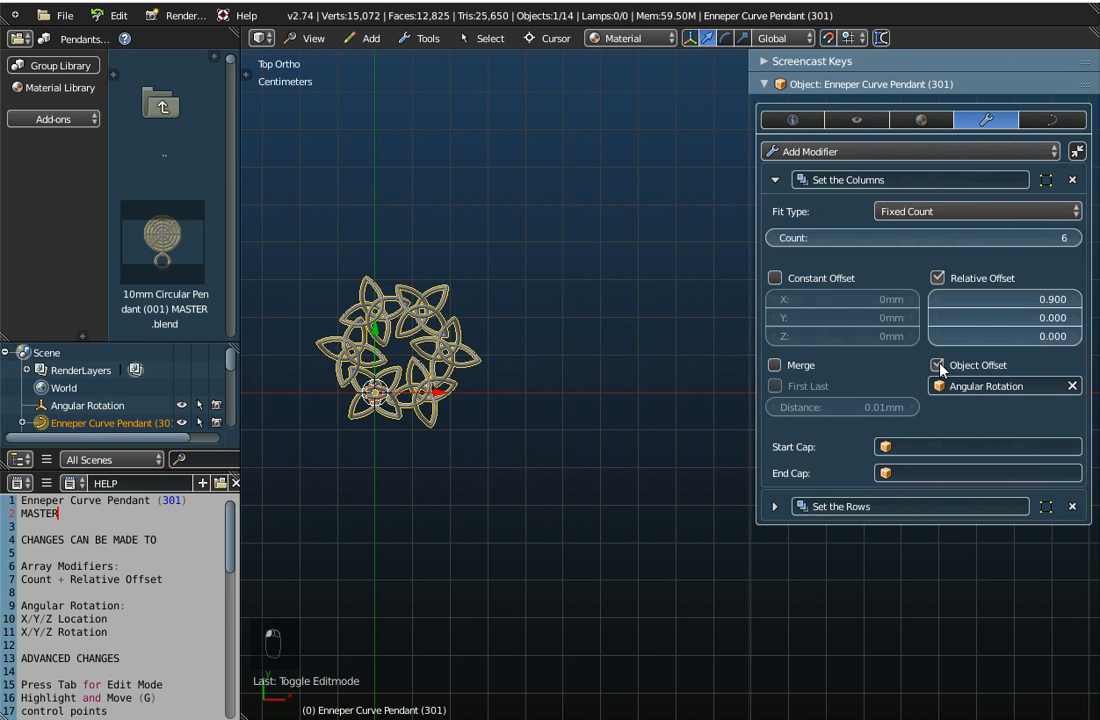
# Clear the Set the Columns offset object and reassign Angular Rotation as its Object Offset
pyautogui.click(1072, 386)
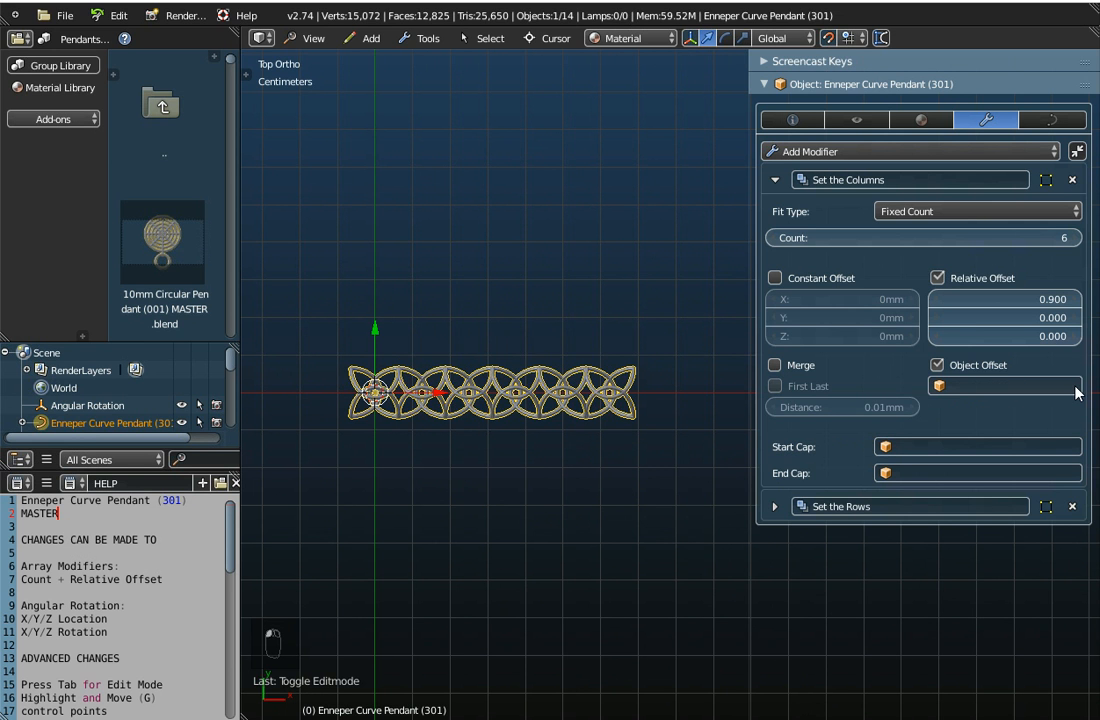
pyautogui.click(958, 388)
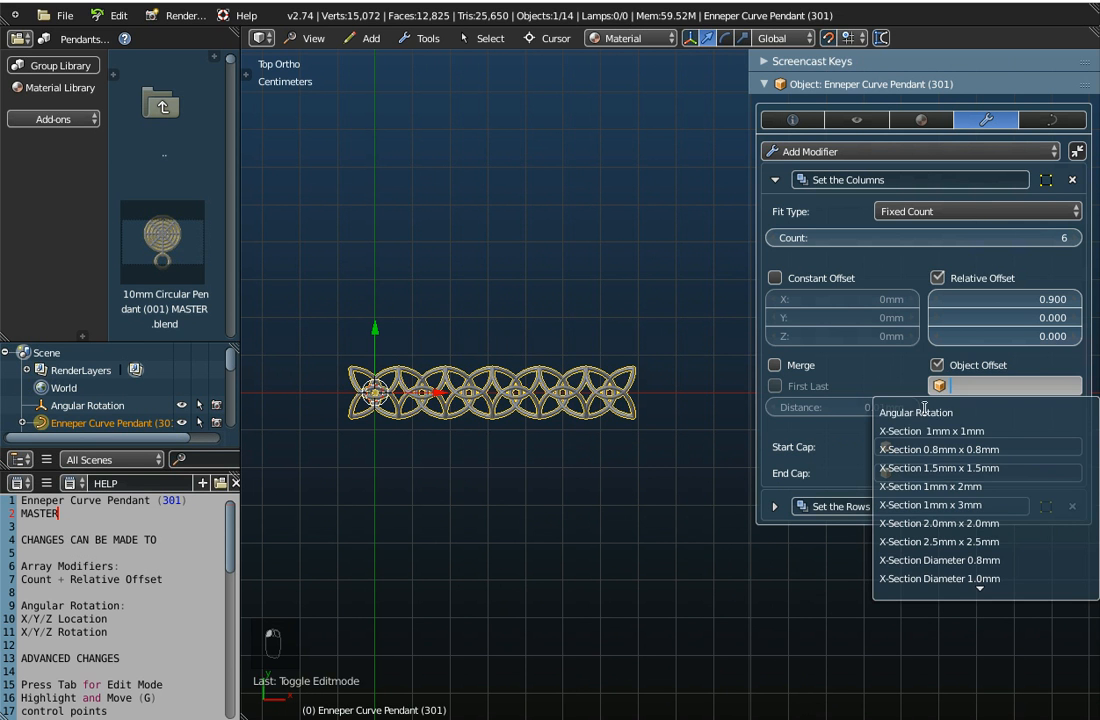
pyautogui.click(926, 410)
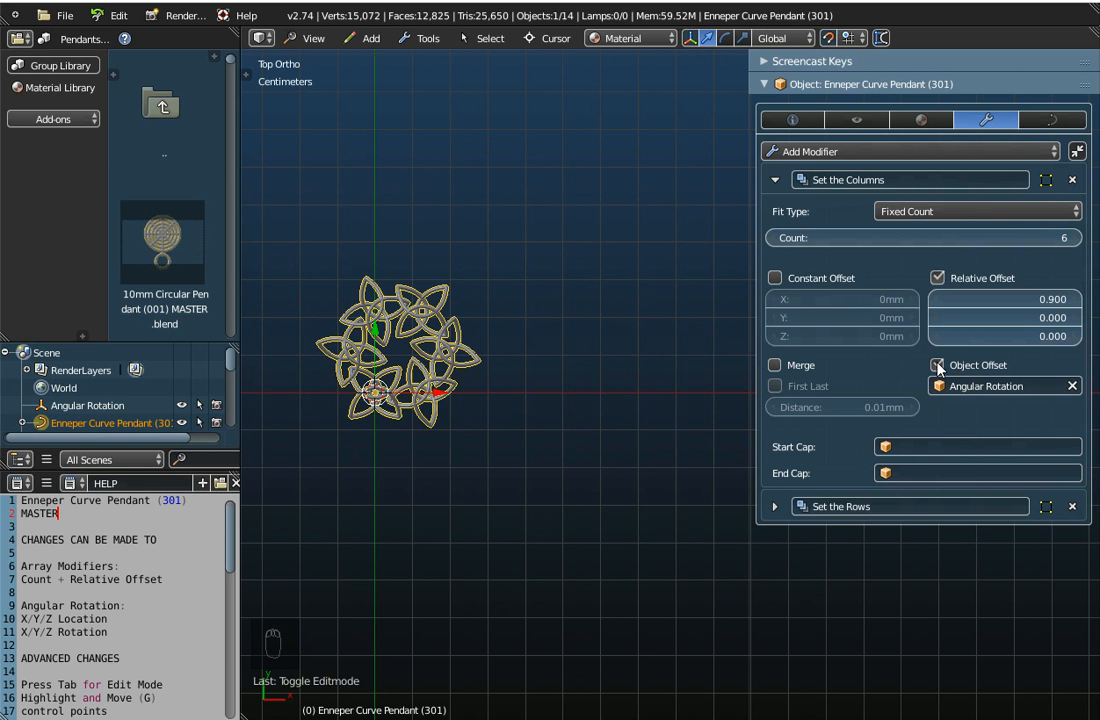
# Disable Object Offset on the Set the Columns array so the copies run in a straight line
pyautogui.click(937, 365)
pyautogui.scroll(2, 474, 407)
pyautogui.scroll(-1, 474, 405)
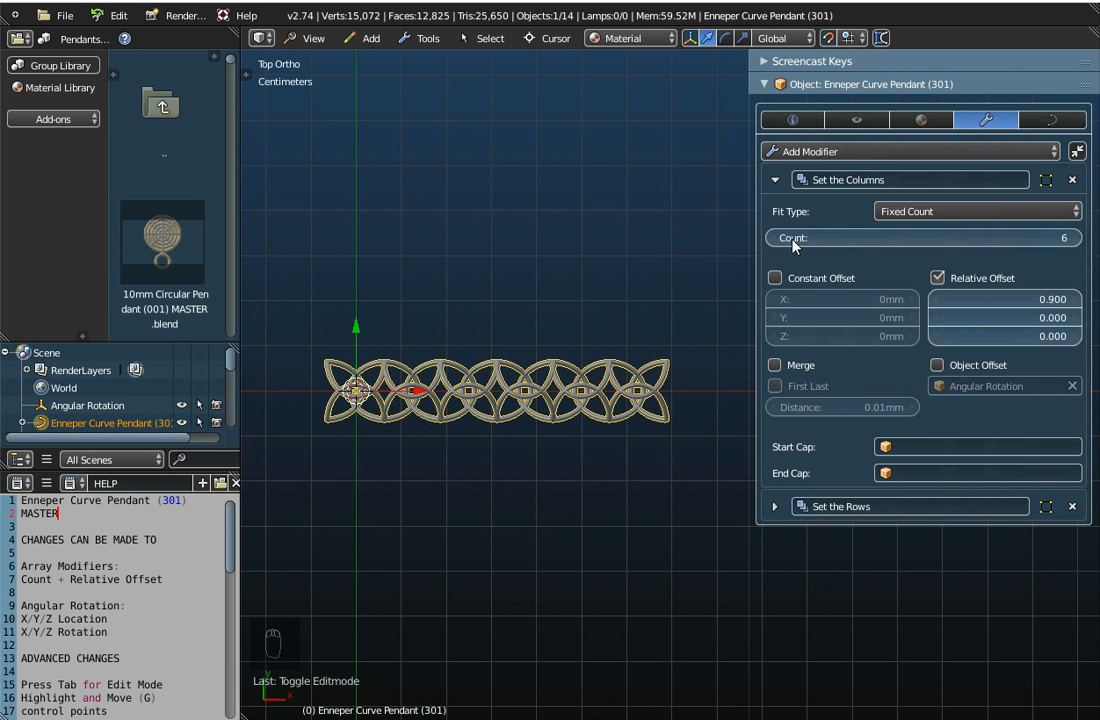
# Expand the Set the Rows modifier and raise its array count to 3
pyautogui.click(775, 507)
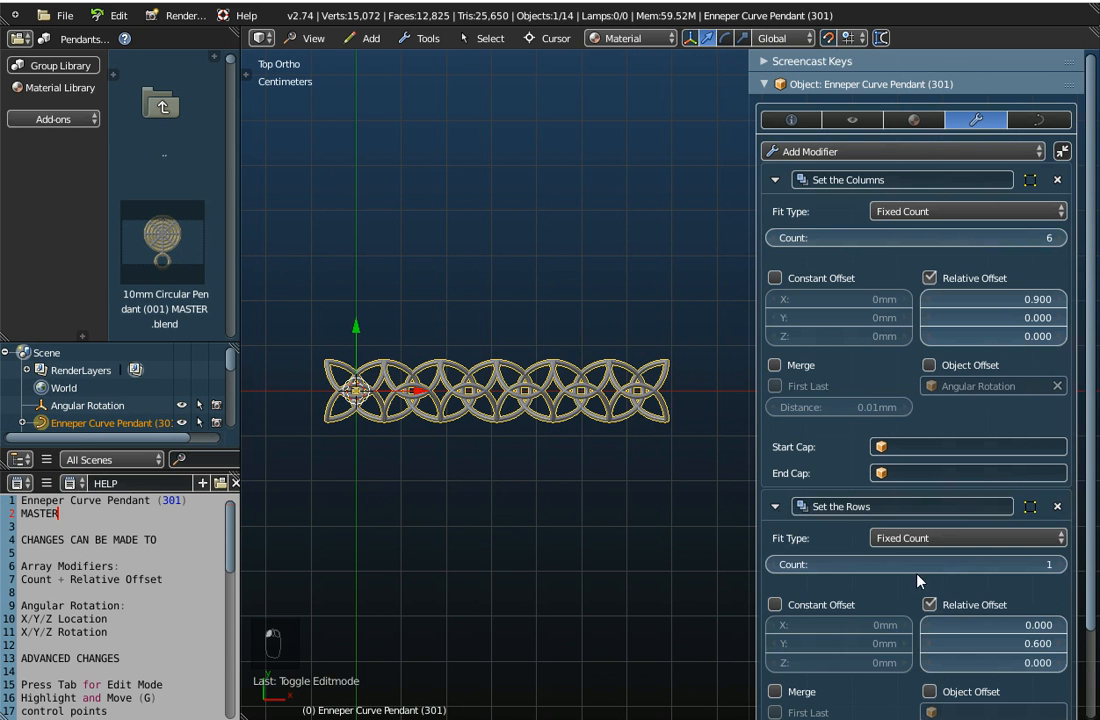
pyautogui.click(1060, 565)
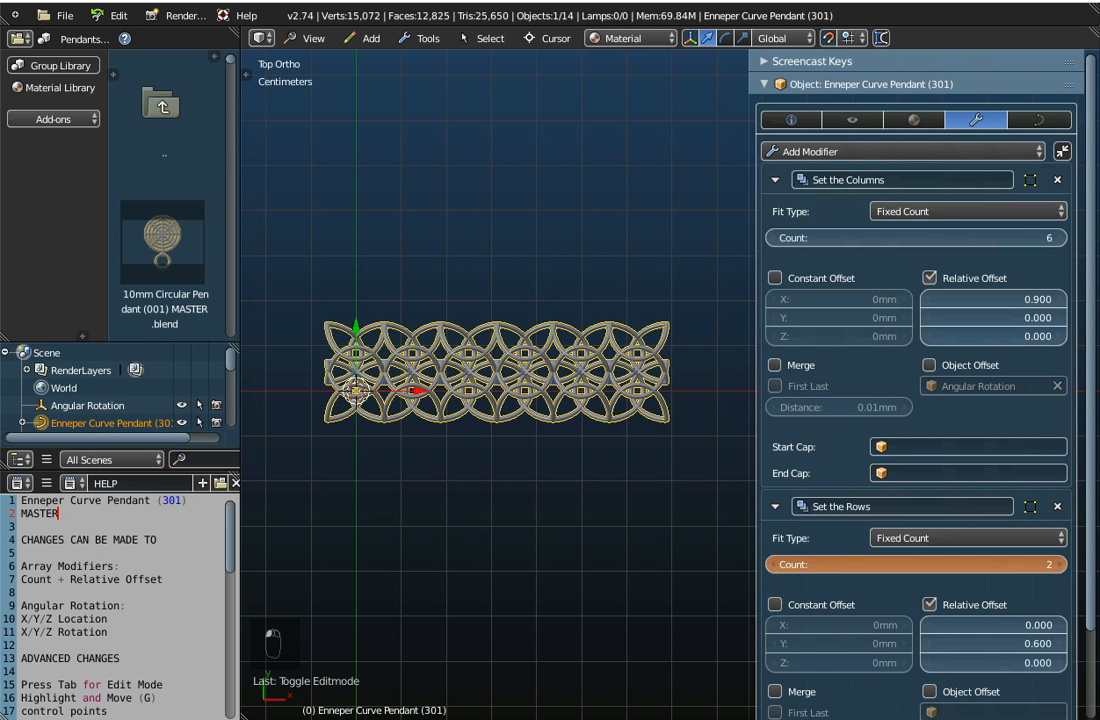
pyautogui.click(1060, 565)
# Examine the profile and layout of the multi-row array by comparing the front and top views
pyautogui.moveTo(497, 515); pyautogui.dragTo(503, 155, button='middle')
pyautogui.scroll(3, 527, 432)
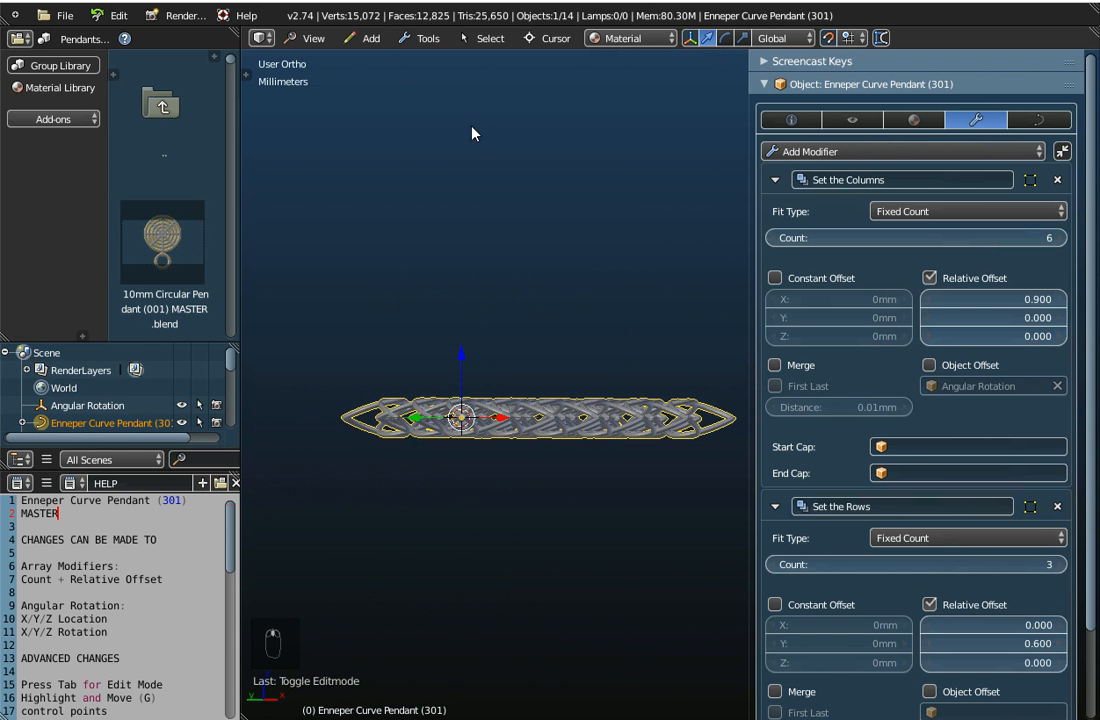
pyautogui.click(313, 38)
pyautogui.click(339, 155)
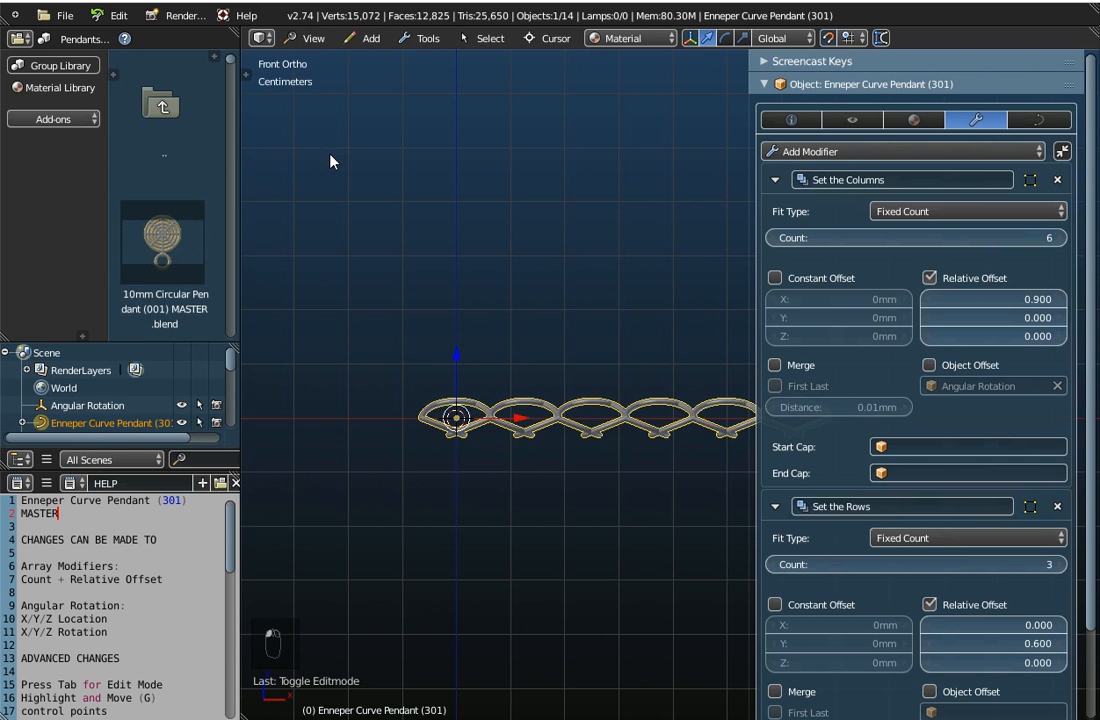
pyautogui.scroll(-2, 551, 503)
pyautogui.keyDown('shift'); pyautogui.moveTo(597, 450); pyautogui.dragTo(518, 462, button='middle'); pyautogui.keyUp('shift')
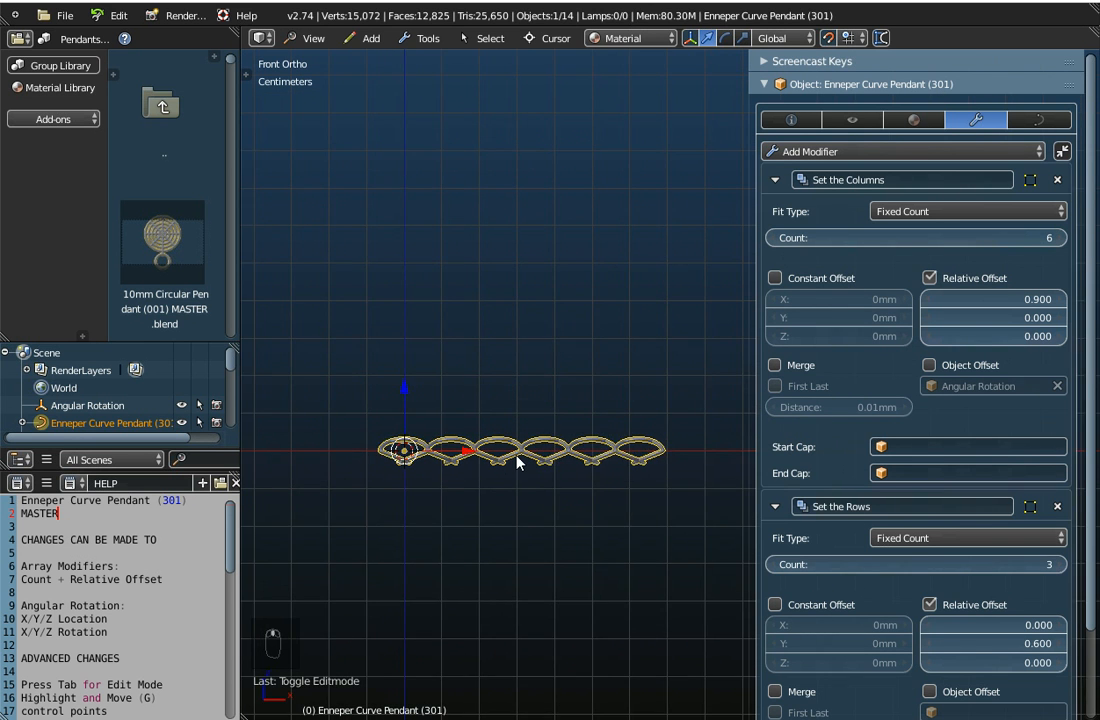
pyautogui.scroll(3, 518, 462)
pyautogui.scroll(-2, 519, 462)
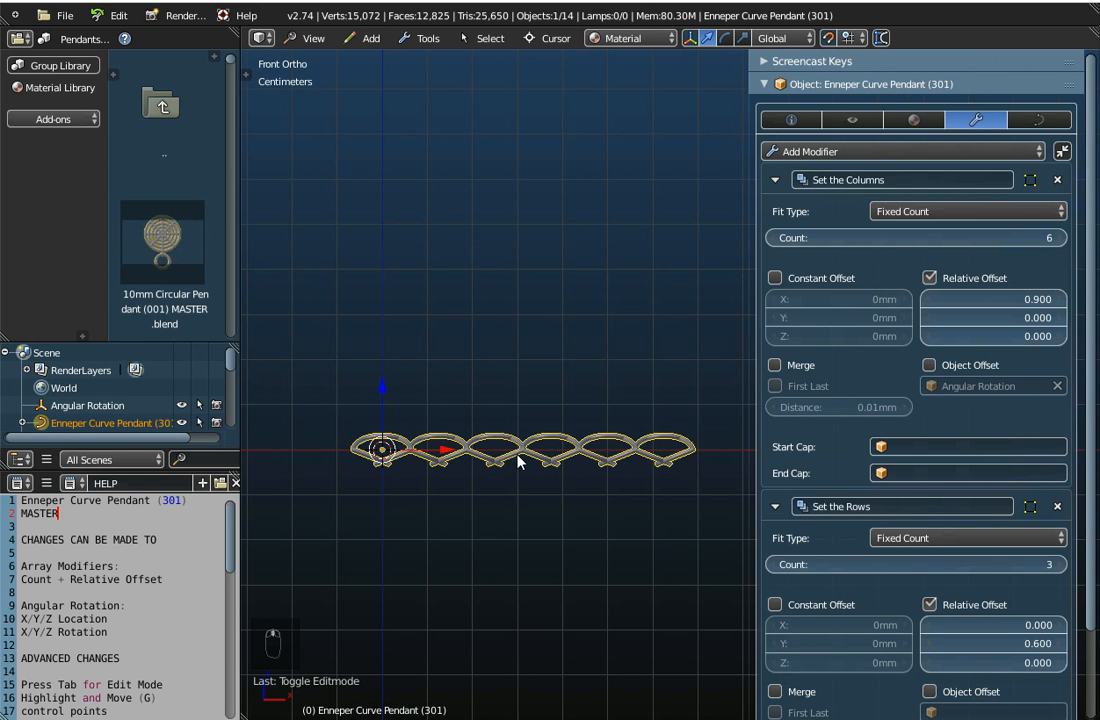
pyautogui.click(313, 38)
pyautogui.click(323, 121)
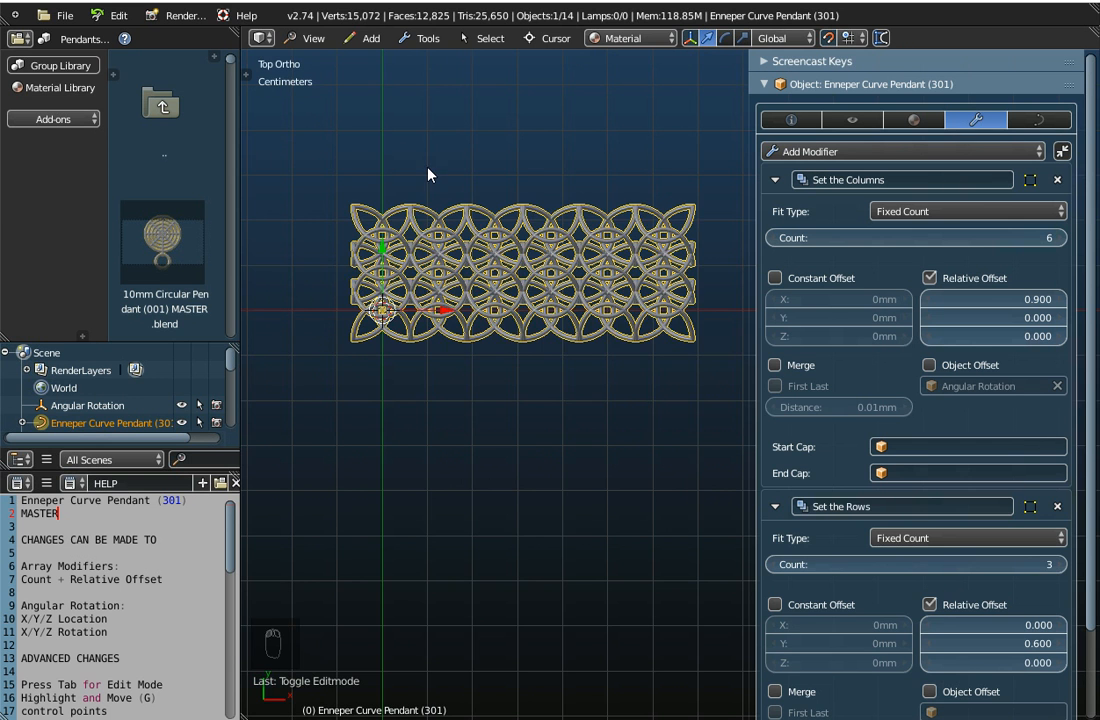
pyautogui.click(313, 38)
pyautogui.click(337, 155)
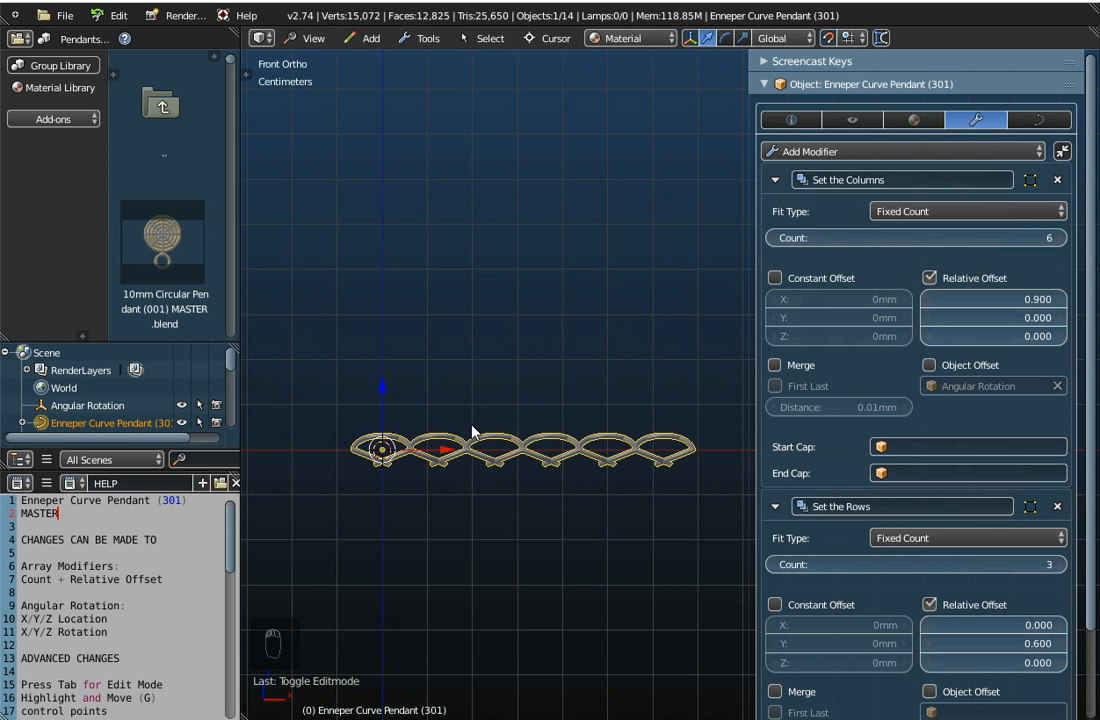
# Lower the Set the Rows array count to 1 and collapse that modifier
pyautogui.moveTo(580, 370); pyautogui.dragTo(702, 530, button='middle')
pyautogui.click(776, 566)
pyautogui.click(776, 566)
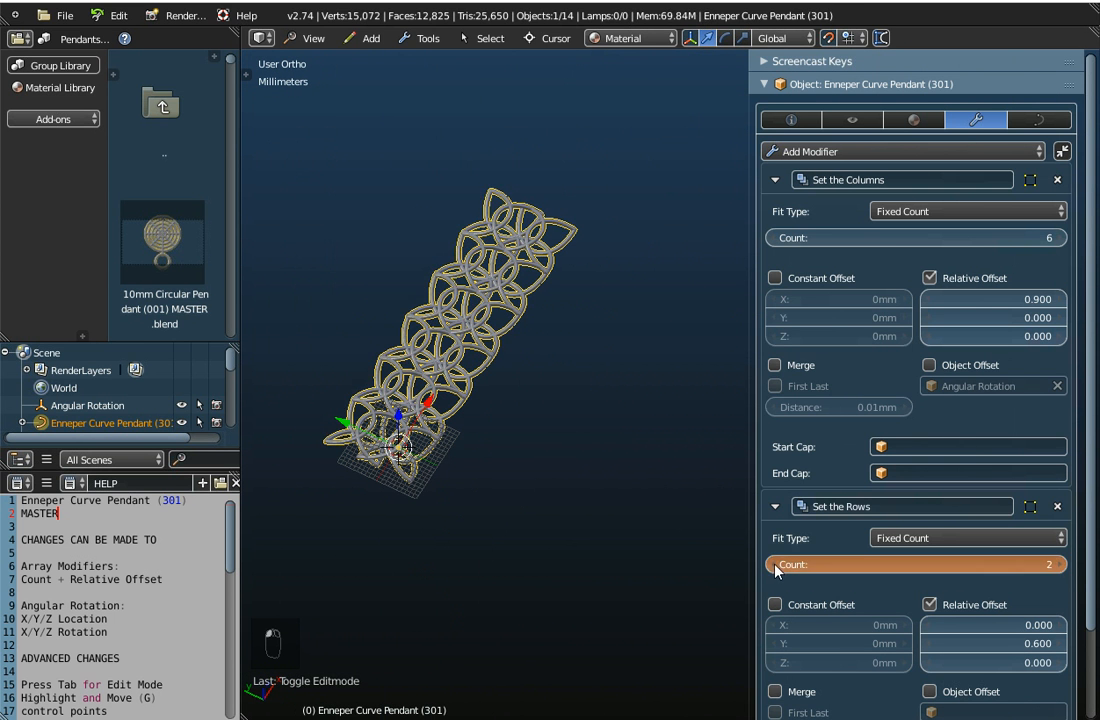
pyautogui.click(776, 507)
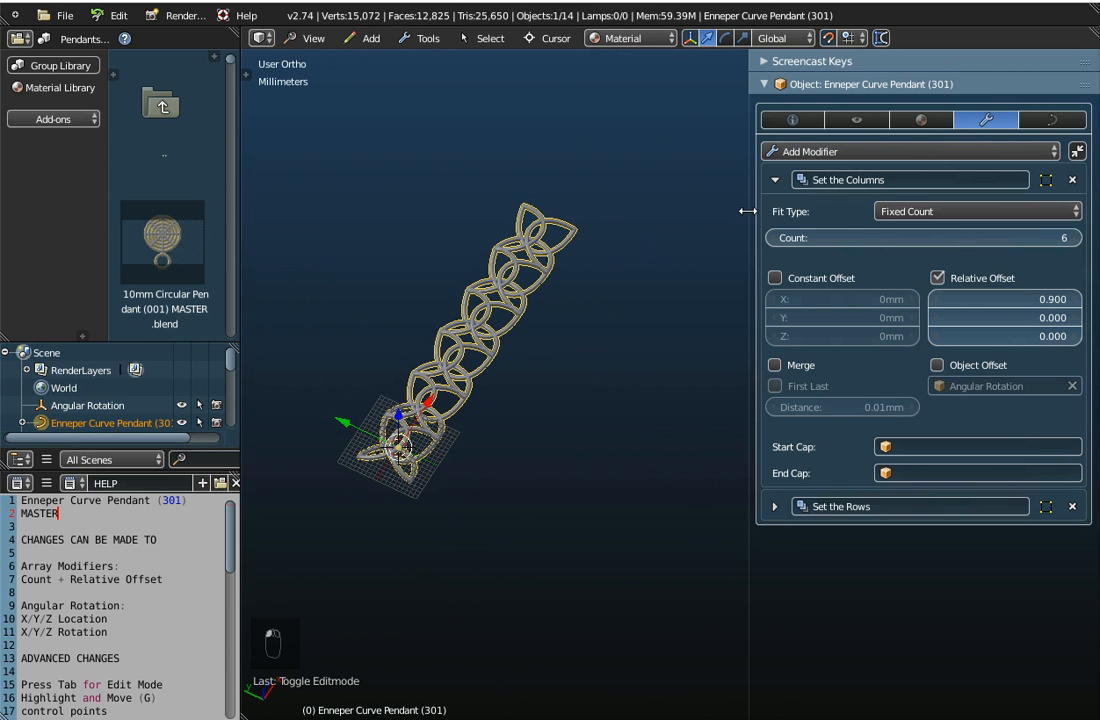
# Reduce the Set the Columns array count to 3
pyautogui.click(772, 240)
pyautogui.click(772, 240)
pyautogui.click(774, 241)
pyautogui.click(774, 241)
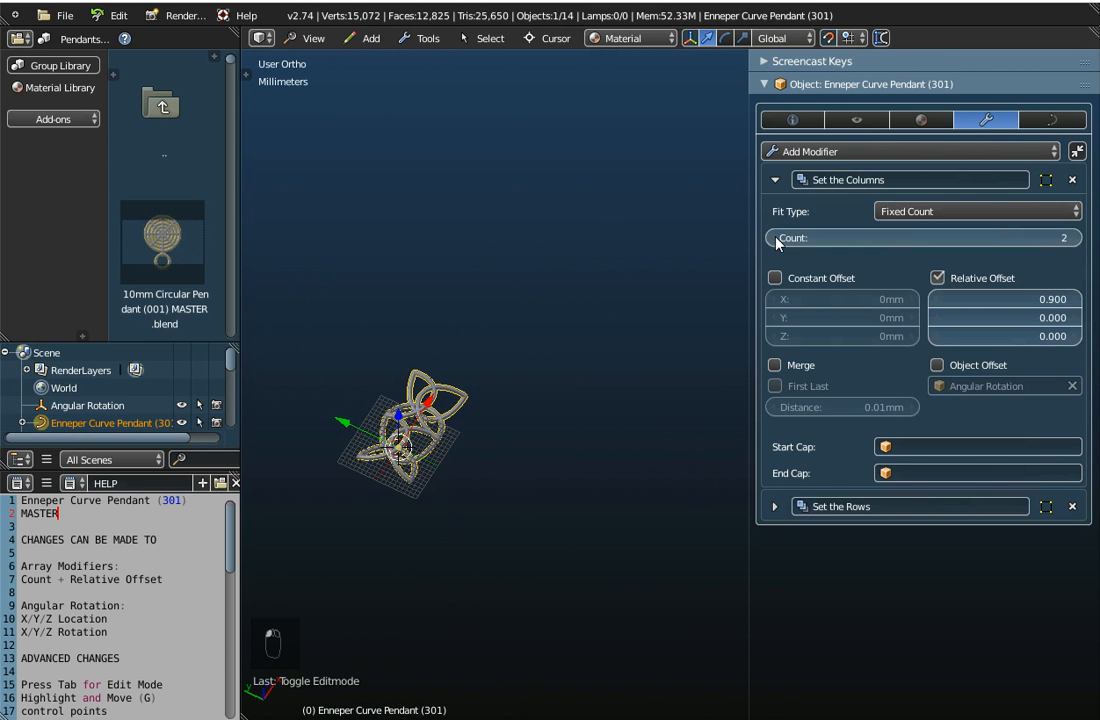
pyautogui.moveTo(864, 241); pyautogui.dragTo(890, 241)
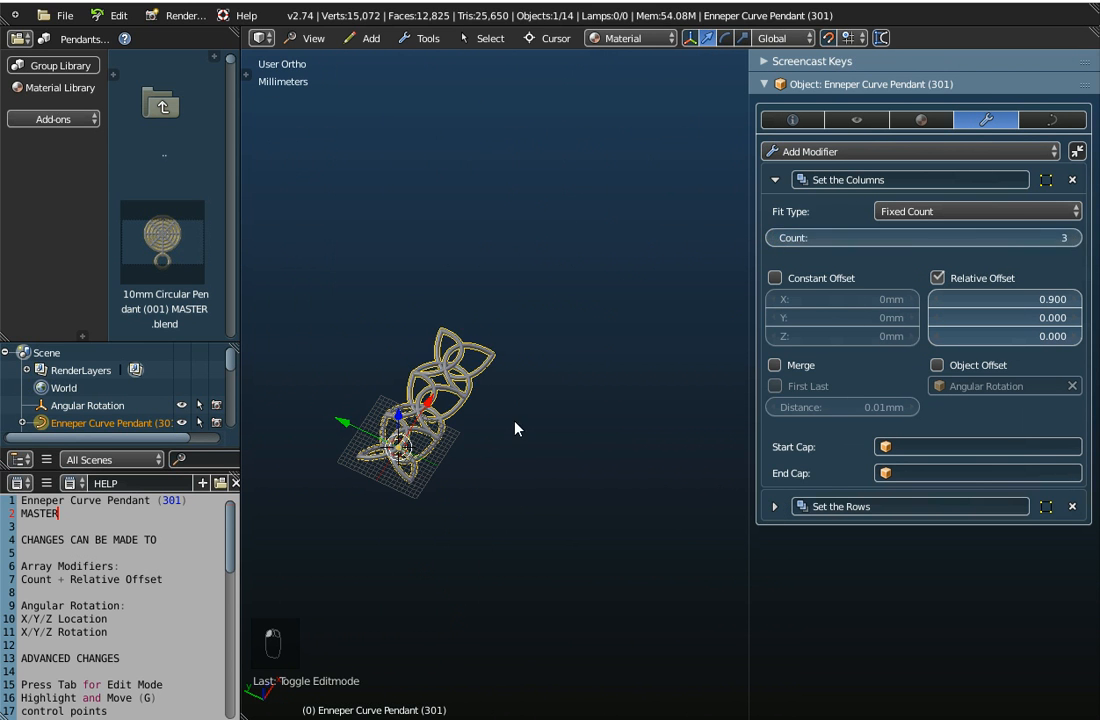
# Try X-Section 1mm x 1mm as the pendant curve's Bevel Object and inspect its corner joints up close
pyautogui.scroll(5, 450, 433)
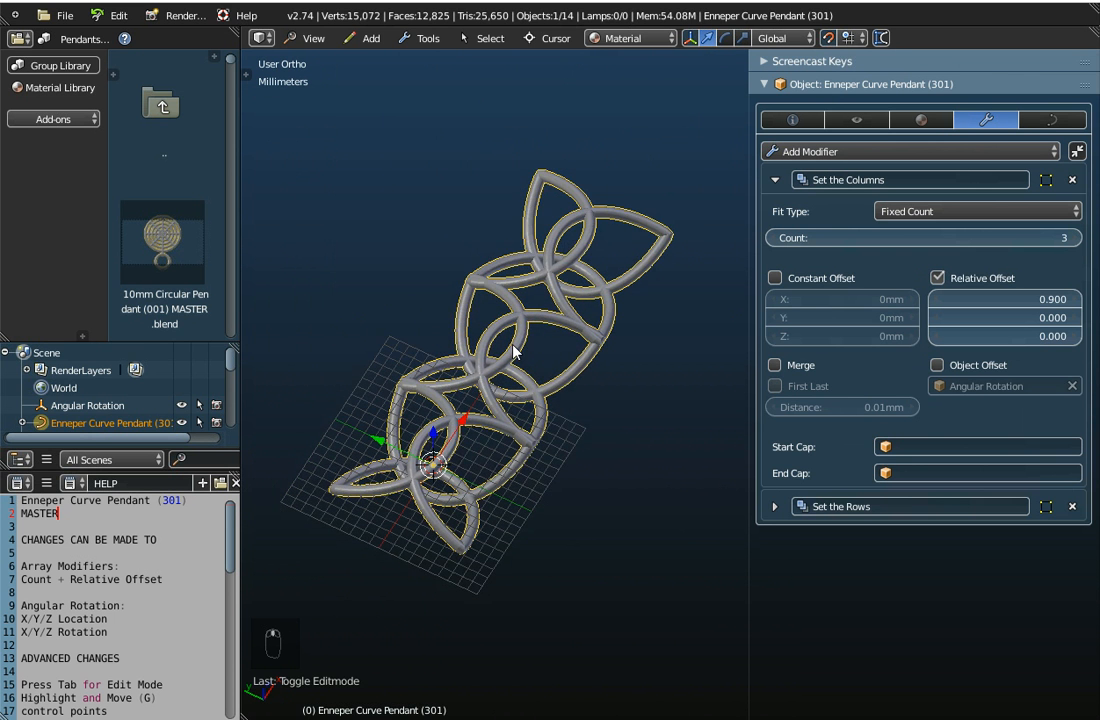
pyautogui.moveTo(510, 418); pyautogui.dragTo(560, 288, button='middle')
pyautogui.click(1040, 122)
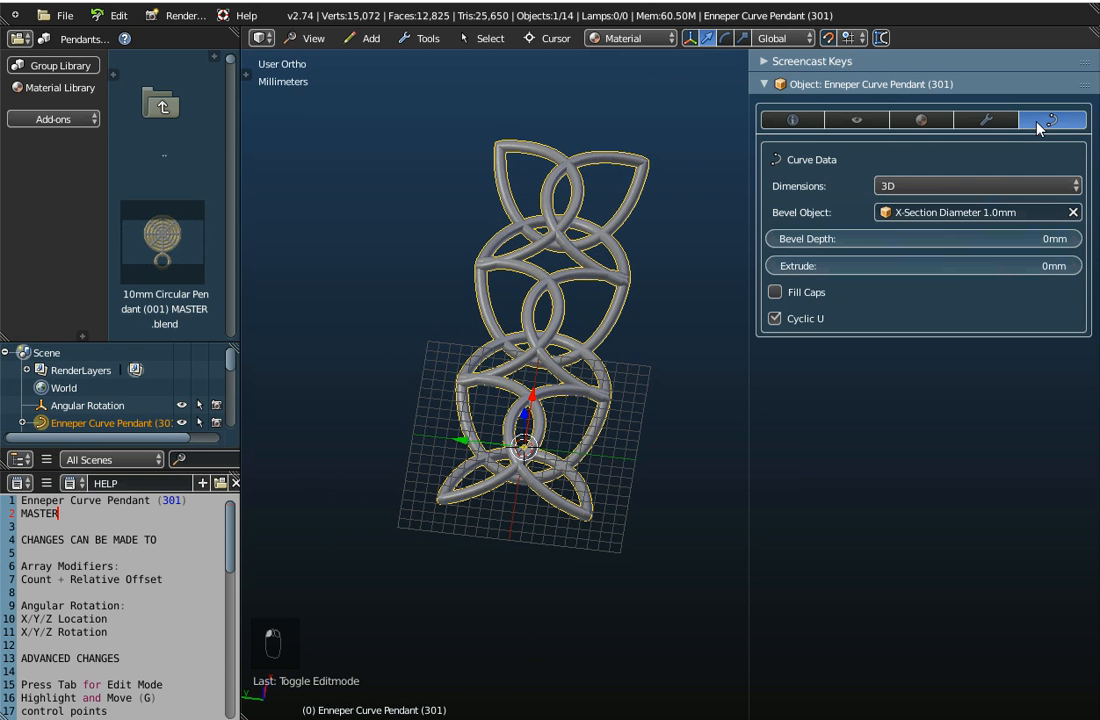
pyautogui.click(940, 212)
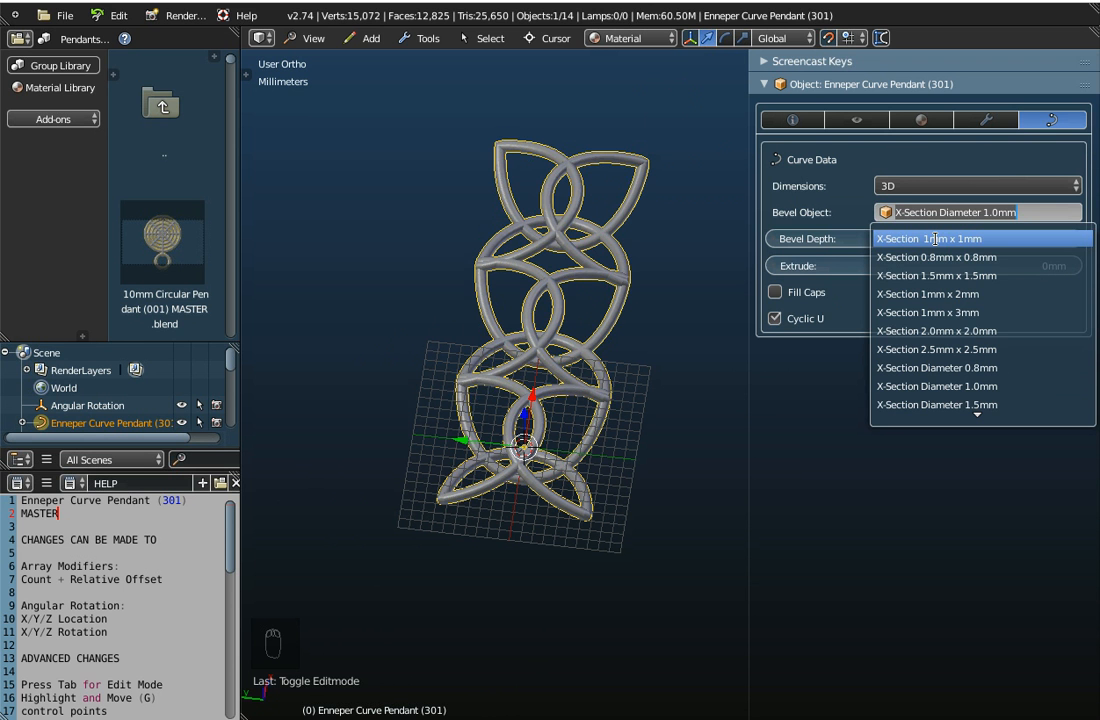
pyautogui.click(940, 240)
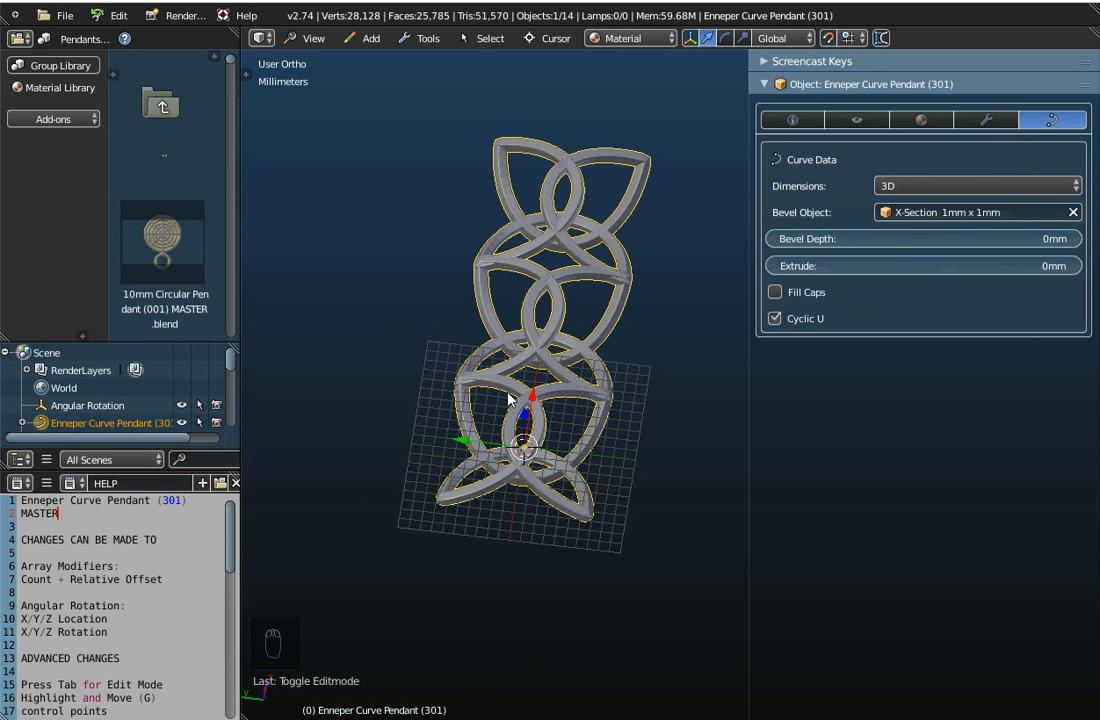
pyautogui.scroll(3, 545, 378)
pyautogui.scroll(2, 545, 378)
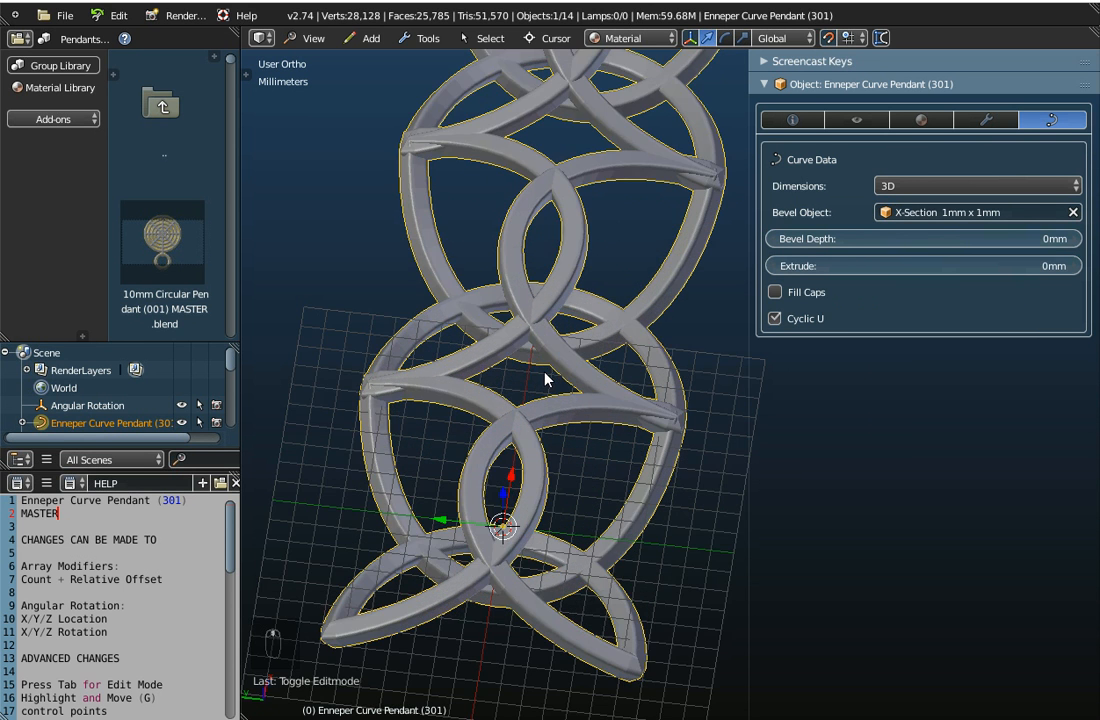
pyautogui.scroll(4, 675, 400)
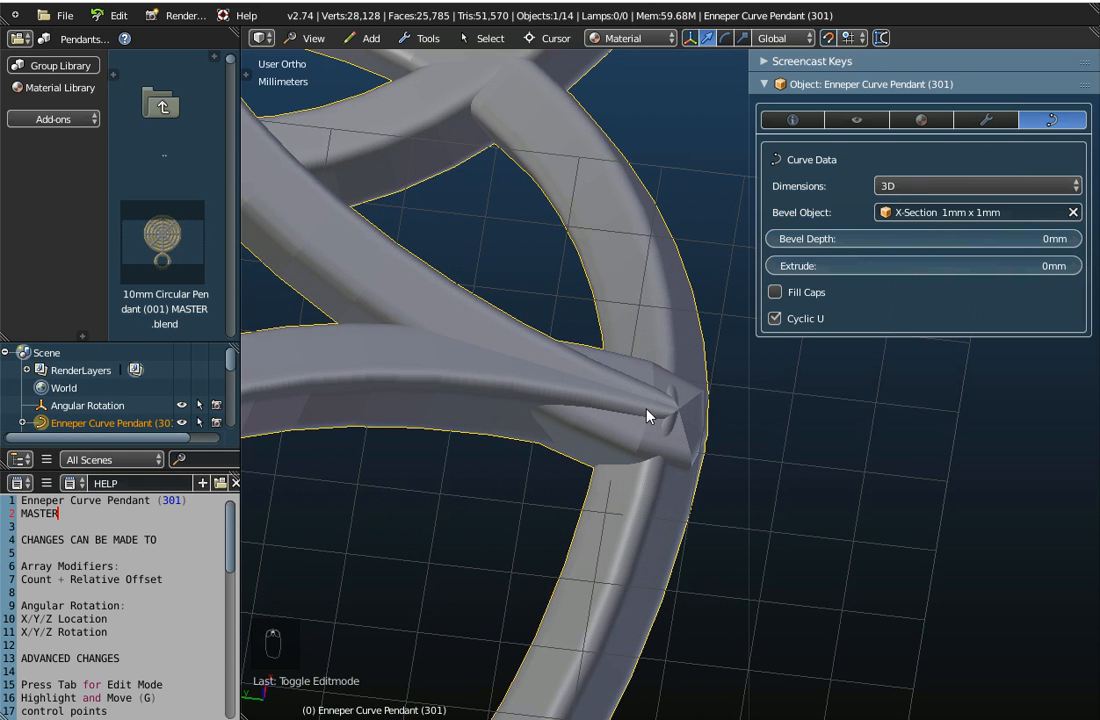
pyautogui.scroll(-3, 658, 398)
pyautogui.scroll(1, 658, 398)
# Switch the curve's Bevel Object back to X-Section Diameter 1.0mm and view the whole pendant array
pyautogui.click(961, 213)
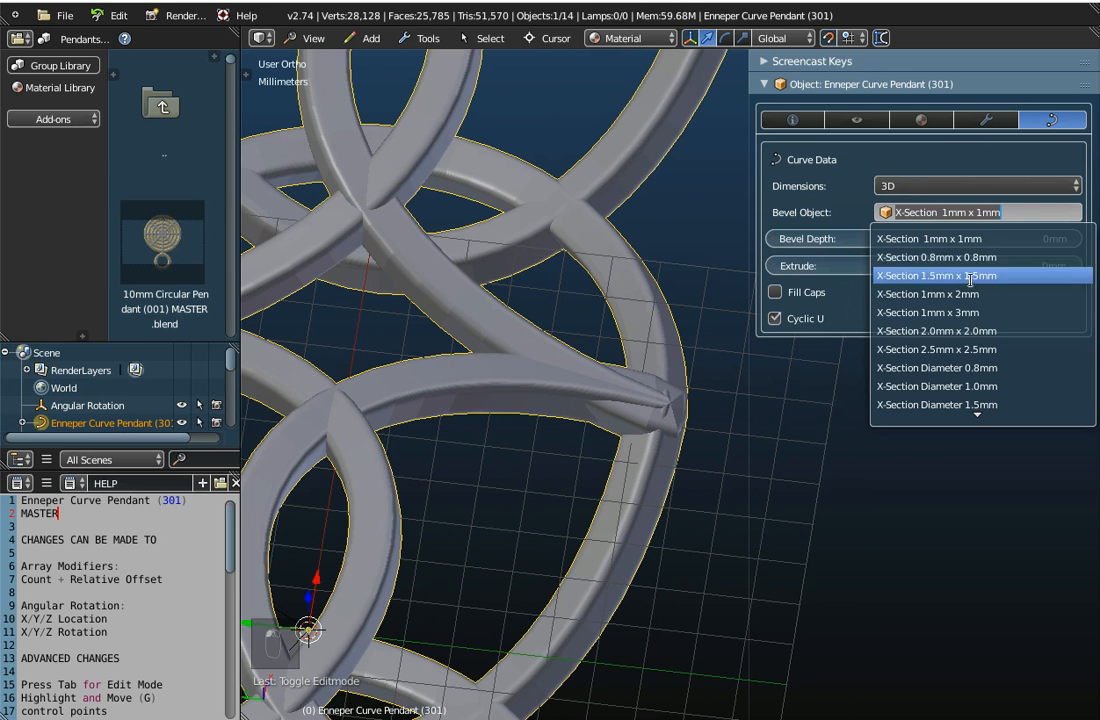
pyautogui.click(967, 386)
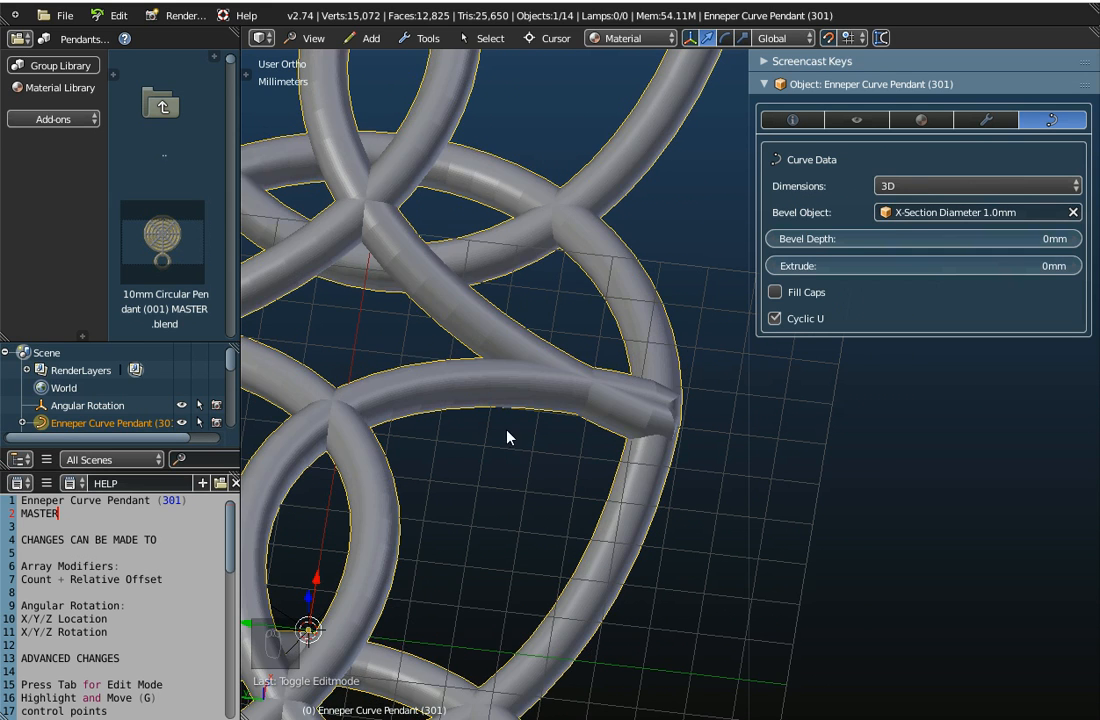
pyautogui.scroll(-6, 523, 430)
pyautogui.moveTo(523, 415); pyautogui.dragTo(535, 457, button='middle')
pyautogui.moveTo(570, 347); pyautogui.dragTo(525, 353, button='middle')
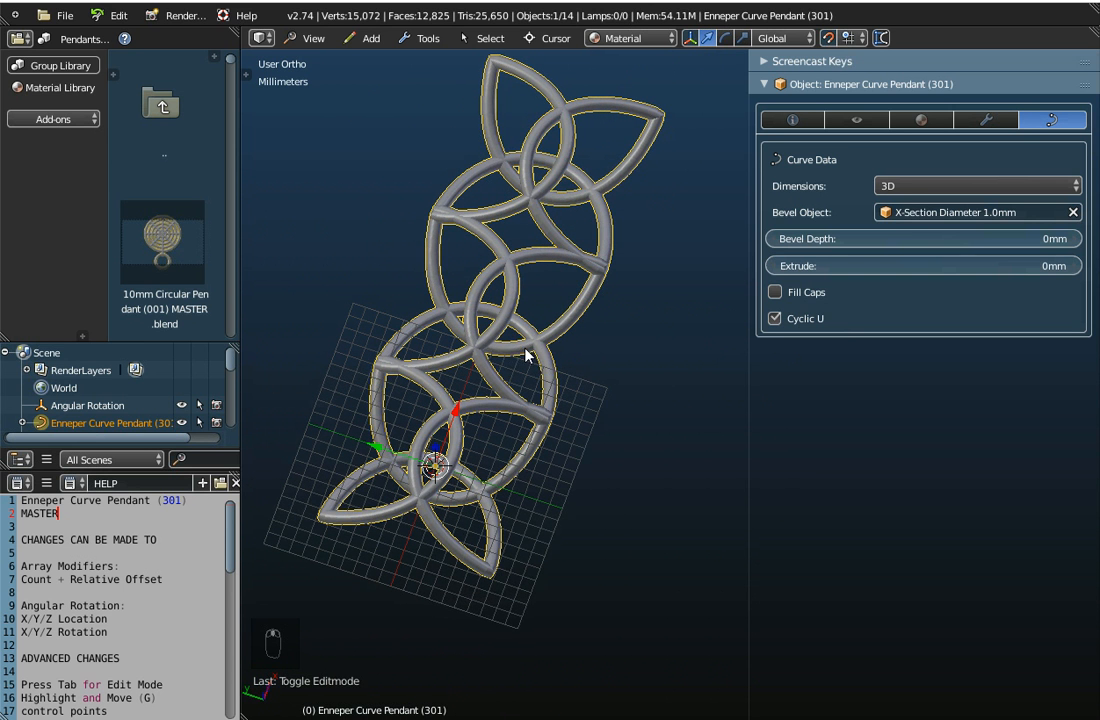
# Try X-Section Diameter 1.5mm as the Bevel Object, restore X-Section Diameter 1.0mm, and show the pendant's modifiers again
pyautogui.click(940, 212)
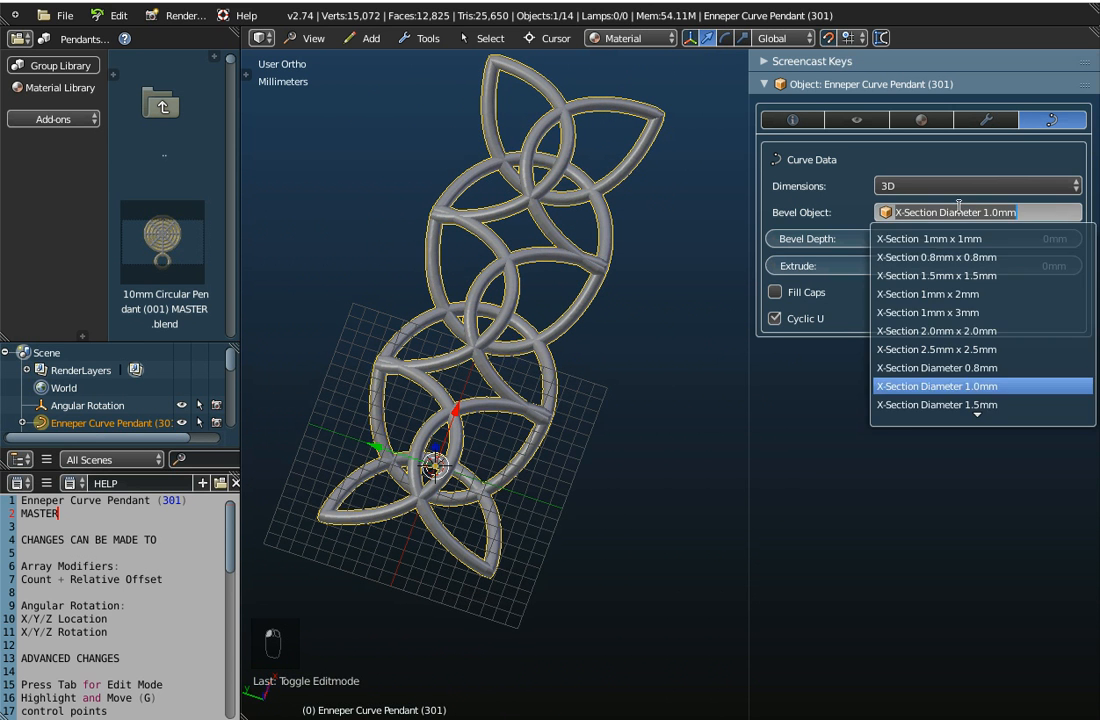
pyautogui.click(956, 404)
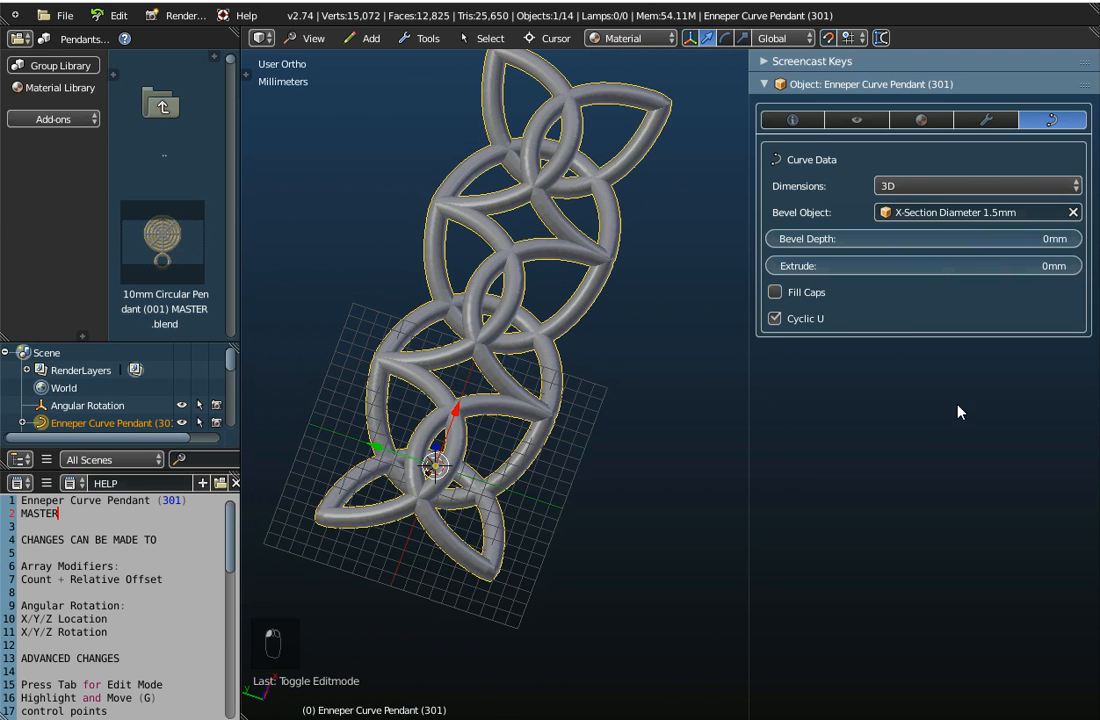
pyautogui.click(942, 209)
pyautogui.click(850, 395)
pyautogui.moveTo(515, 384); pyautogui.dragTo(554, 367, button='middle')
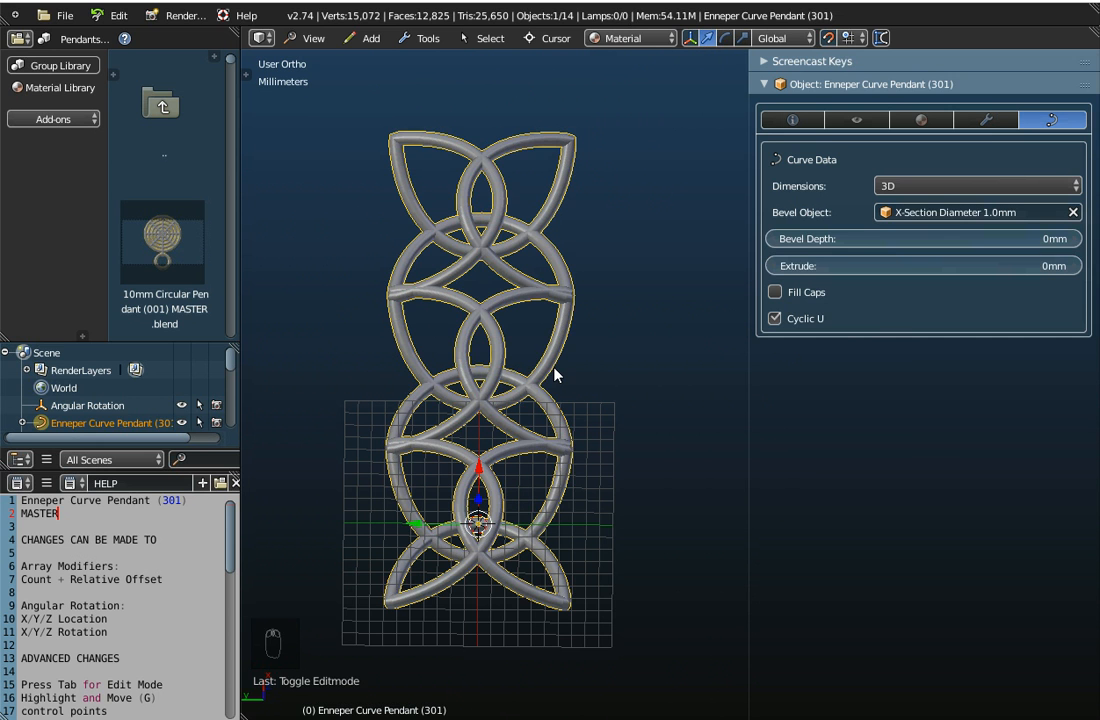
pyautogui.click(990, 119)
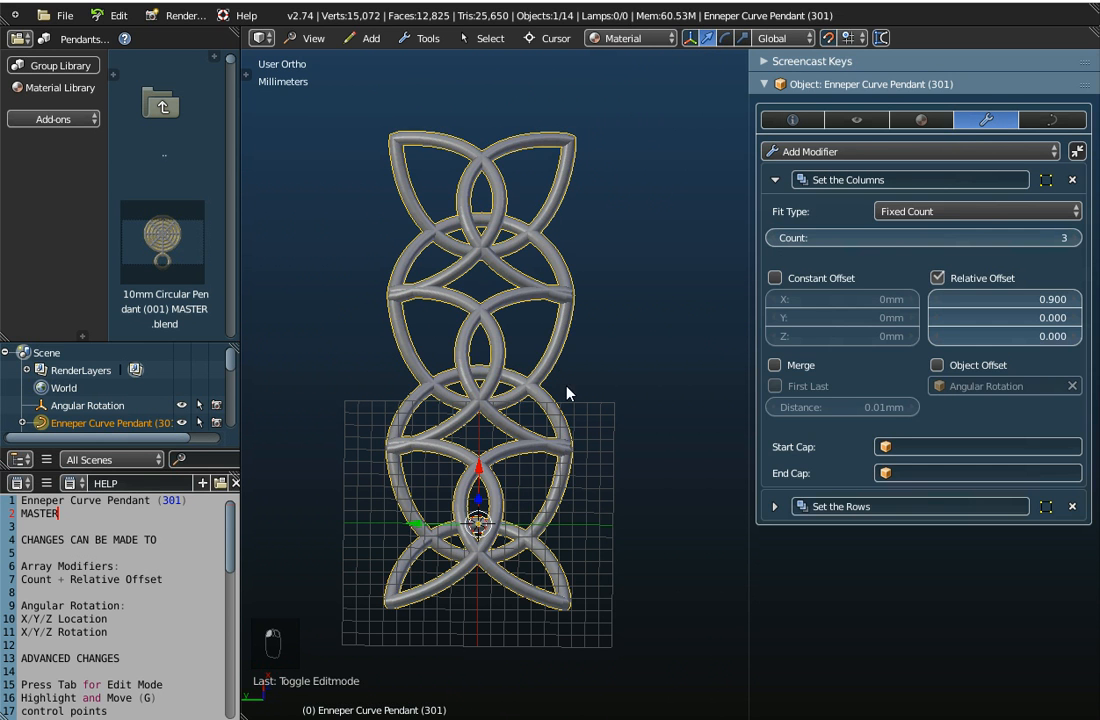
# Collapse the Set the Columns modifier and open the pendant curve in Edit Mode to show its control points up close
pyautogui.click(775, 180)
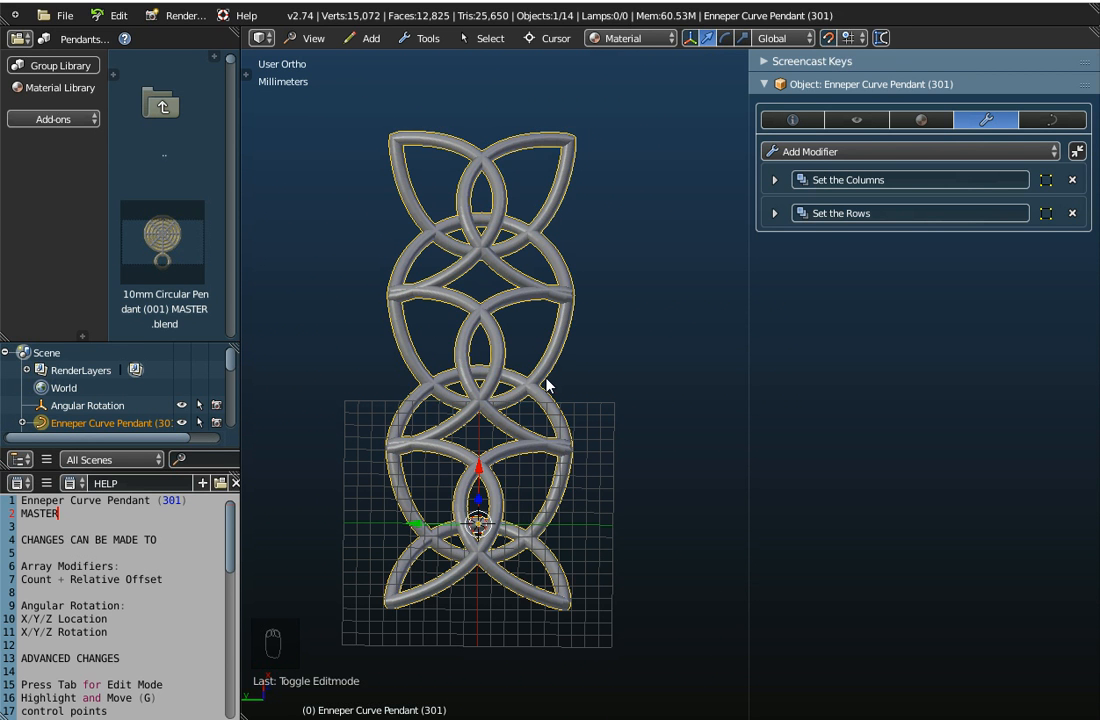
pyautogui.press('Tab')
pyautogui.keyDown('shift'); pyautogui.moveTo(471, 555); pyautogui.dragTo(521, 518, button='middle'); pyautogui.keyUp('shift')
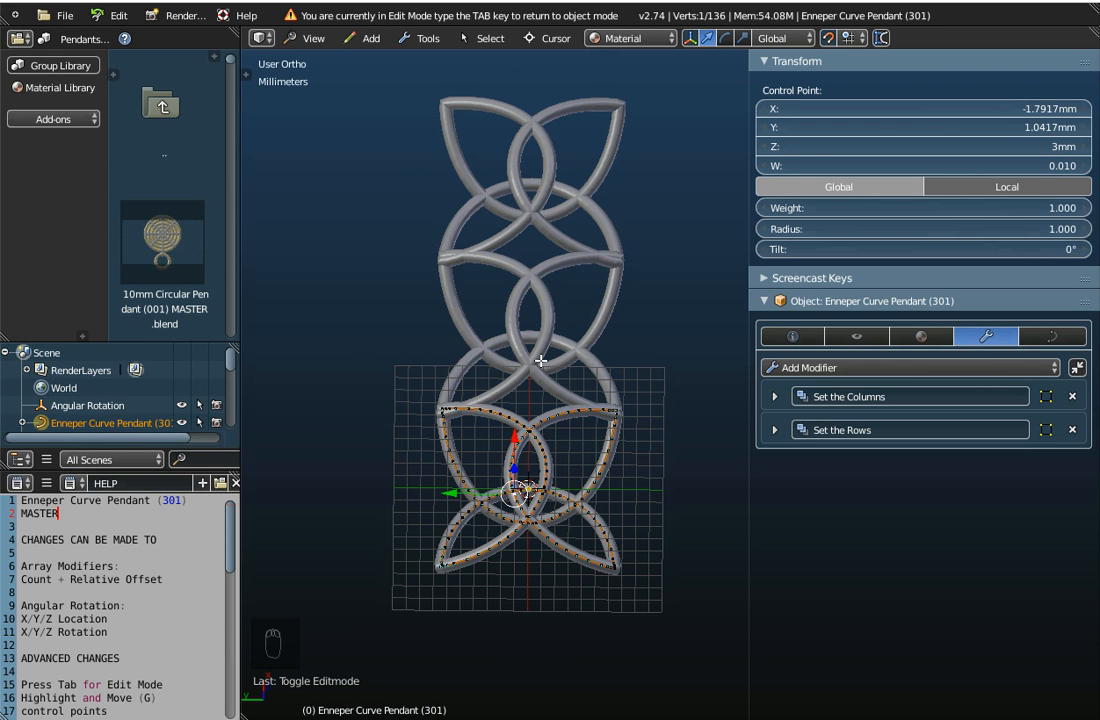
pyautogui.scroll(5, 533, 450)
pyautogui.scroll(2, 516, 625)
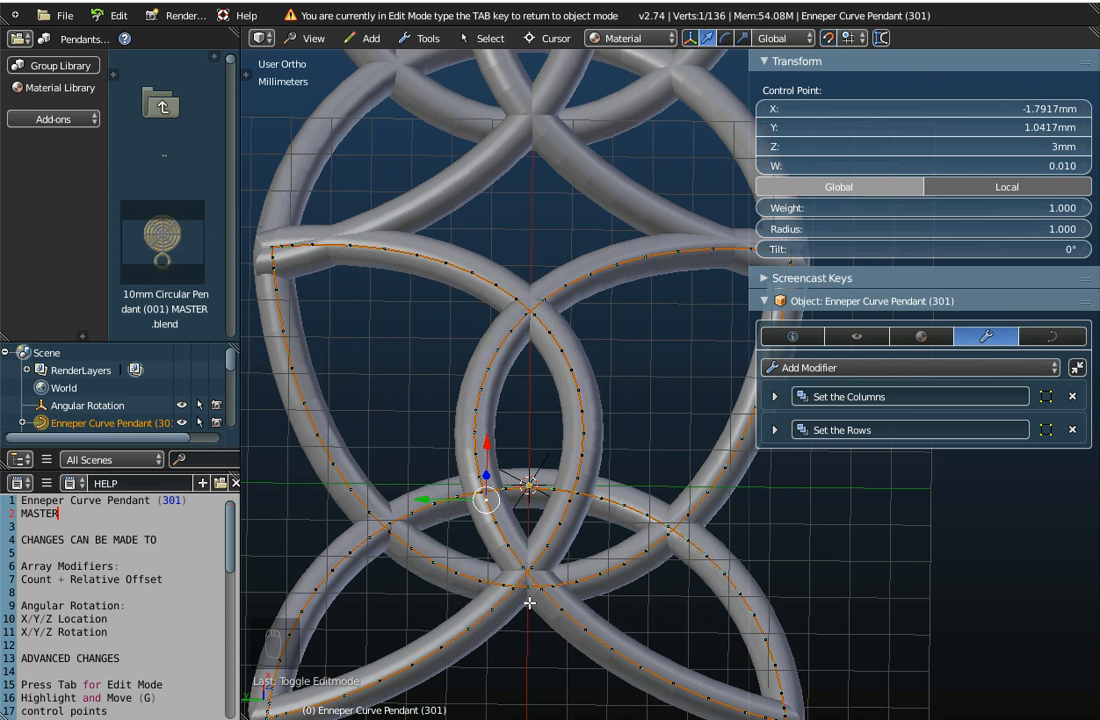
pyautogui.press('c')
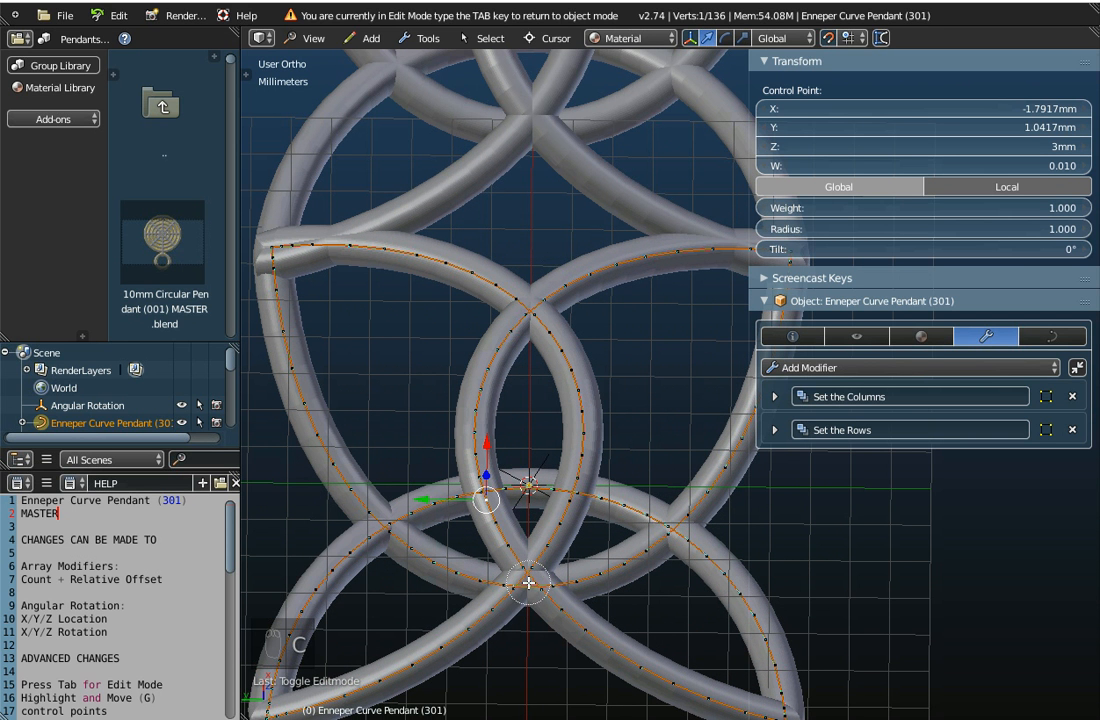
pyautogui.moveTo(526, 583); pyautogui.dragTo(521, 650)
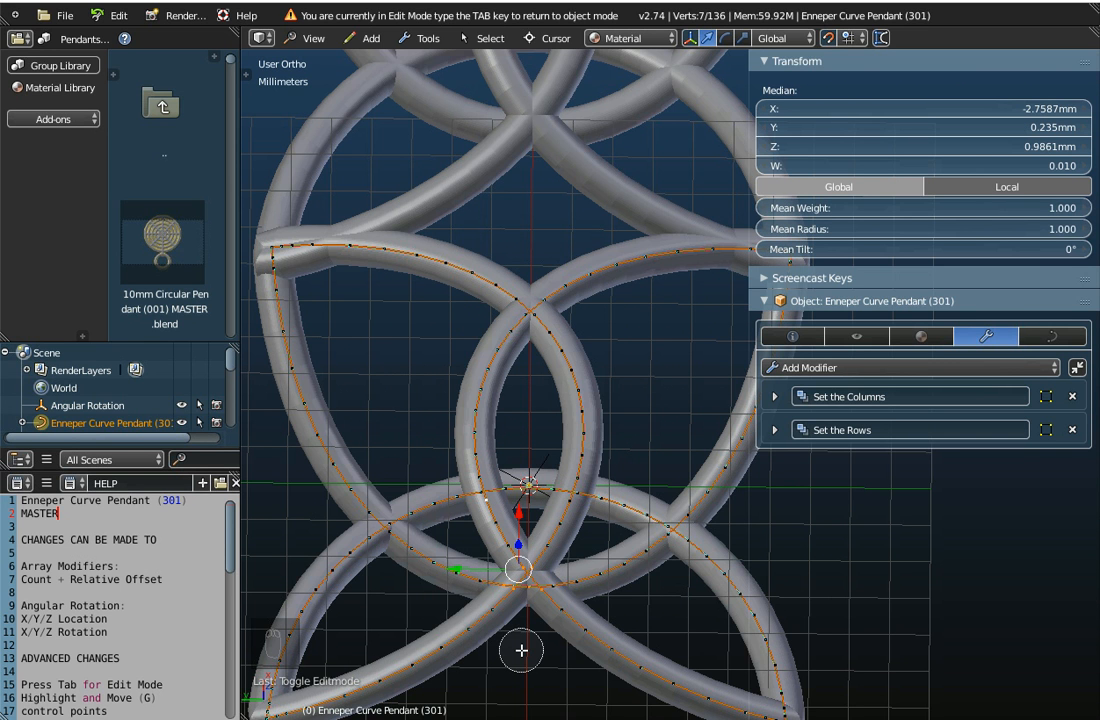
pyautogui.moveTo(521, 650); pyautogui.dragTo(527, 603, button='middle')
pyautogui.moveTo(536, 519); pyautogui.dragTo(528, 463, button='middle')
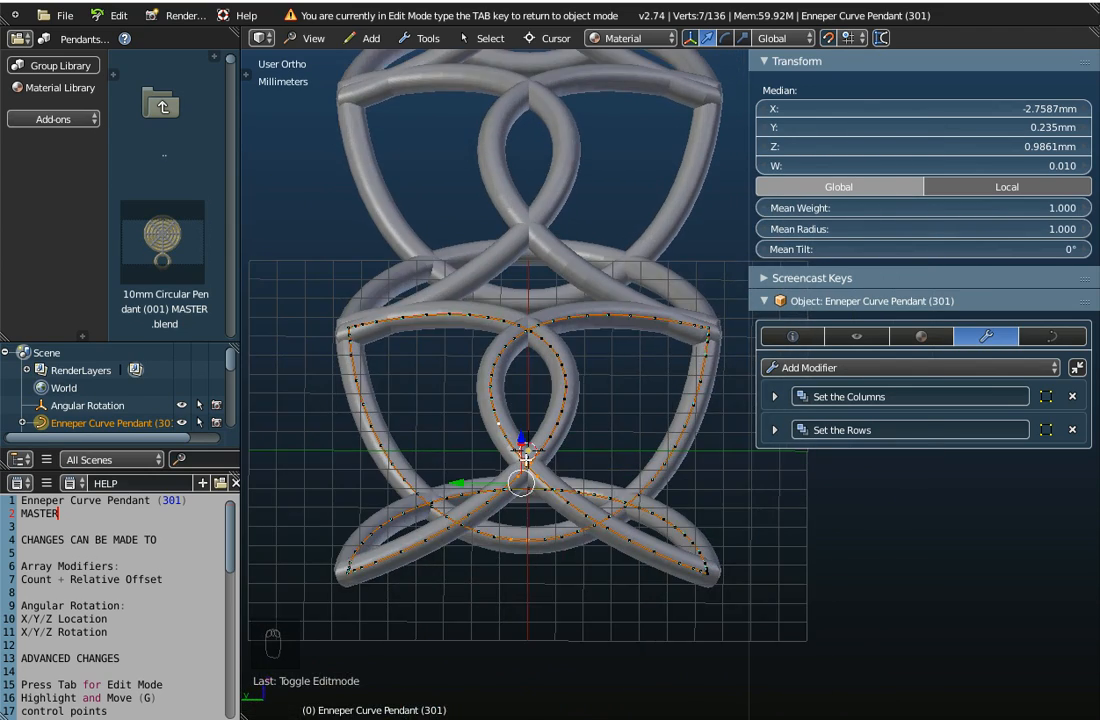
pyautogui.scroll(2, 527, 465)
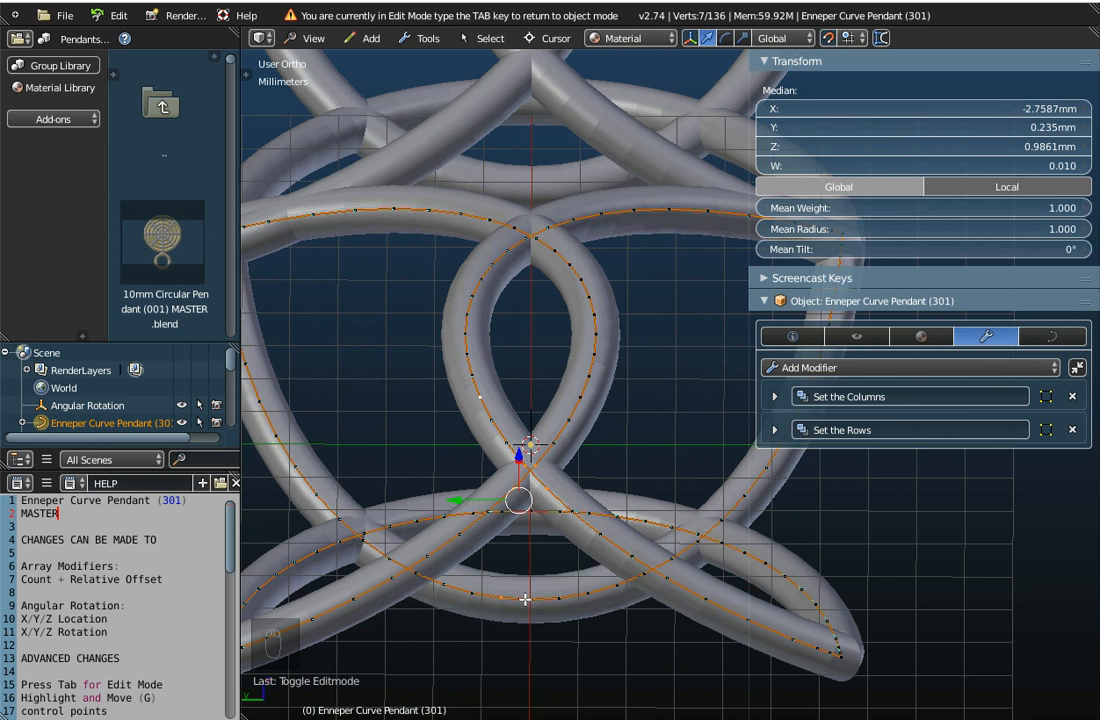
pyautogui.press('a')
# Circle-select the four control points where the pendant curve crosses itself at its lower centre
pyautogui.moveTo(545, 552); pyautogui.dragTo(545, 528, button='middle')
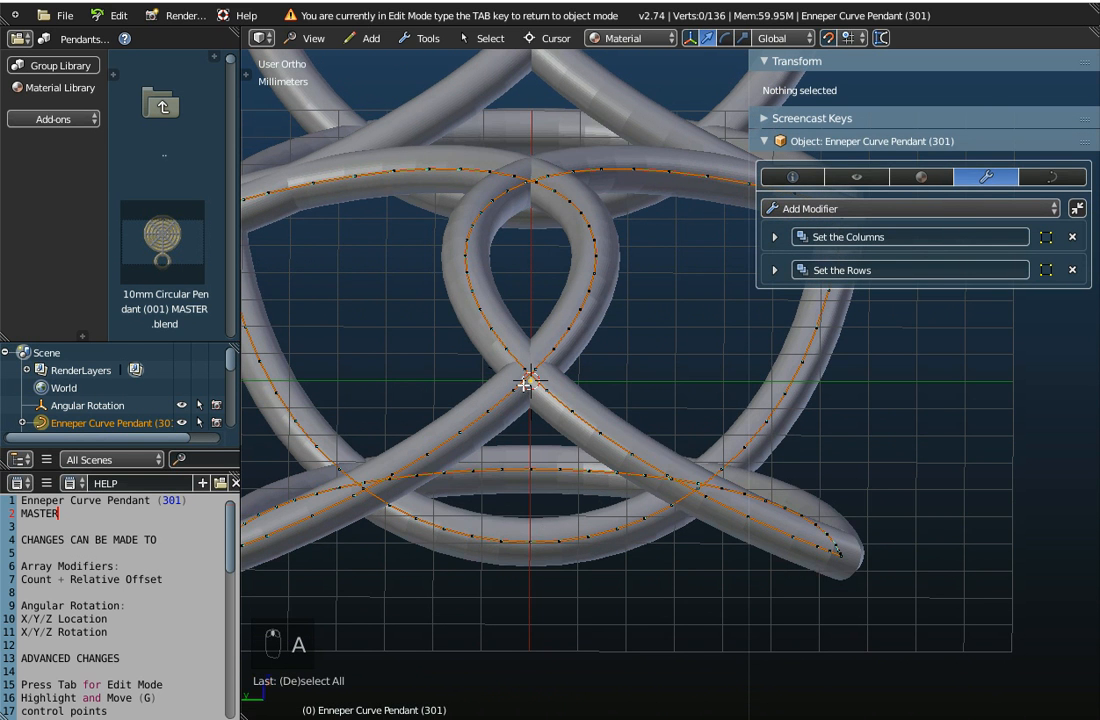
pyautogui.moveTo(537, 406); pyautogui.dragTo(539, 402, button='middle')
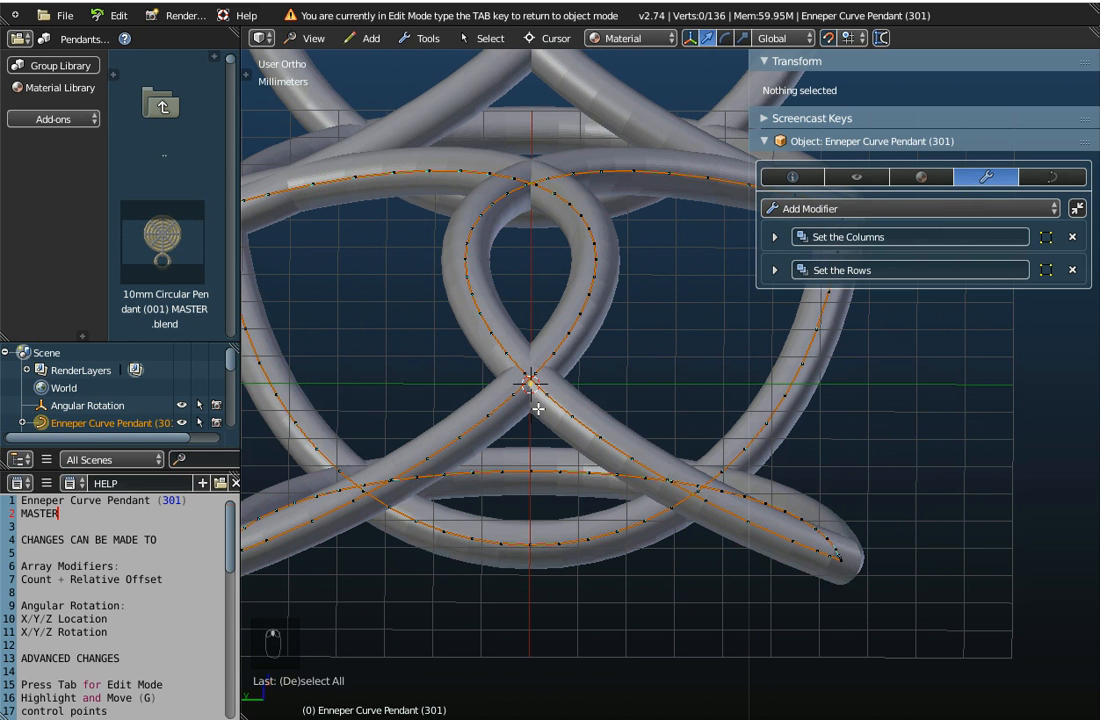
pyautogui.press('c')
pyautogui.click(530, 386)
pyautogui.rightClick(530, 386)
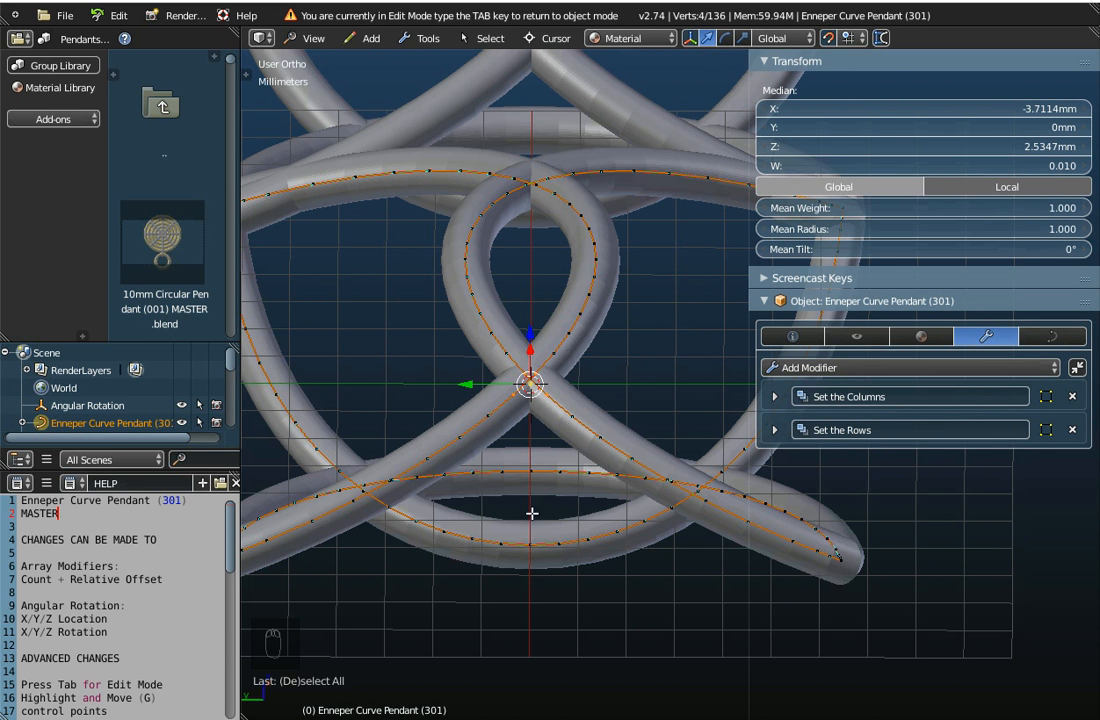
# Try moving the selected control points 4 mm in negative X with proportional editing, testing several influence sizes and finishing at about 7.4
pyautogui.moveTo(531, 513); pyautogui.dragTo(527, 477, button='middle')
pyautogui.moveTo(520, 537); pyautogui.dragTo(534, 446, button='middle')
pyautogui.scroll(-3, 488, 544)
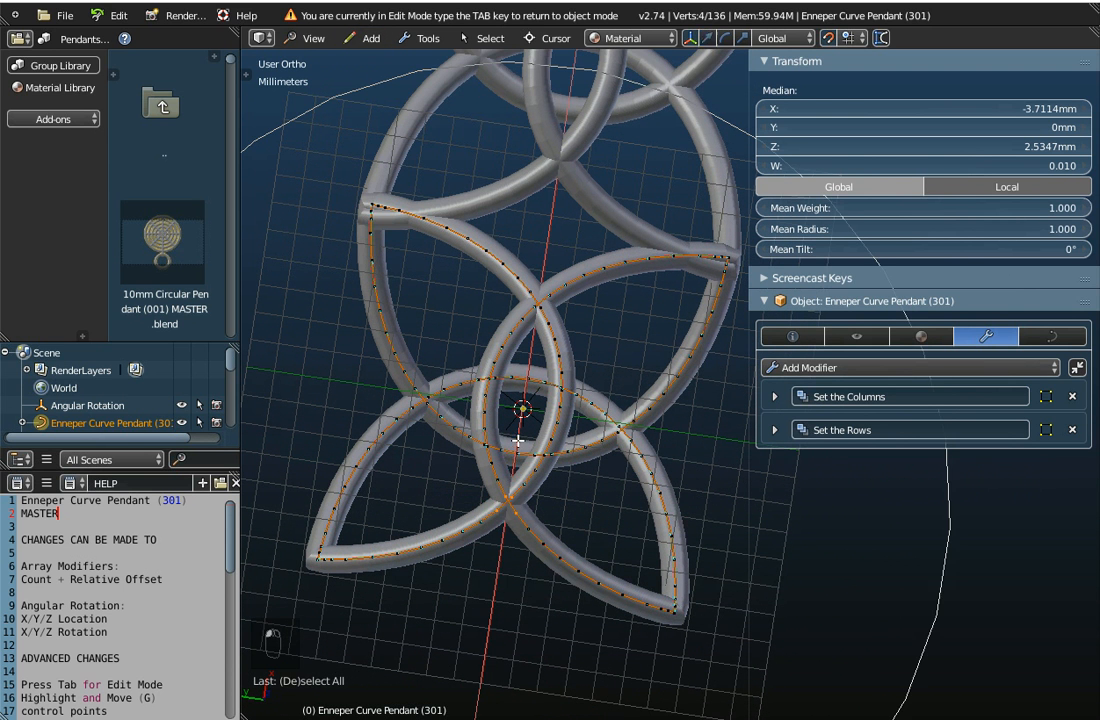
pyautogui.press('g')
pyautogui.press('x')
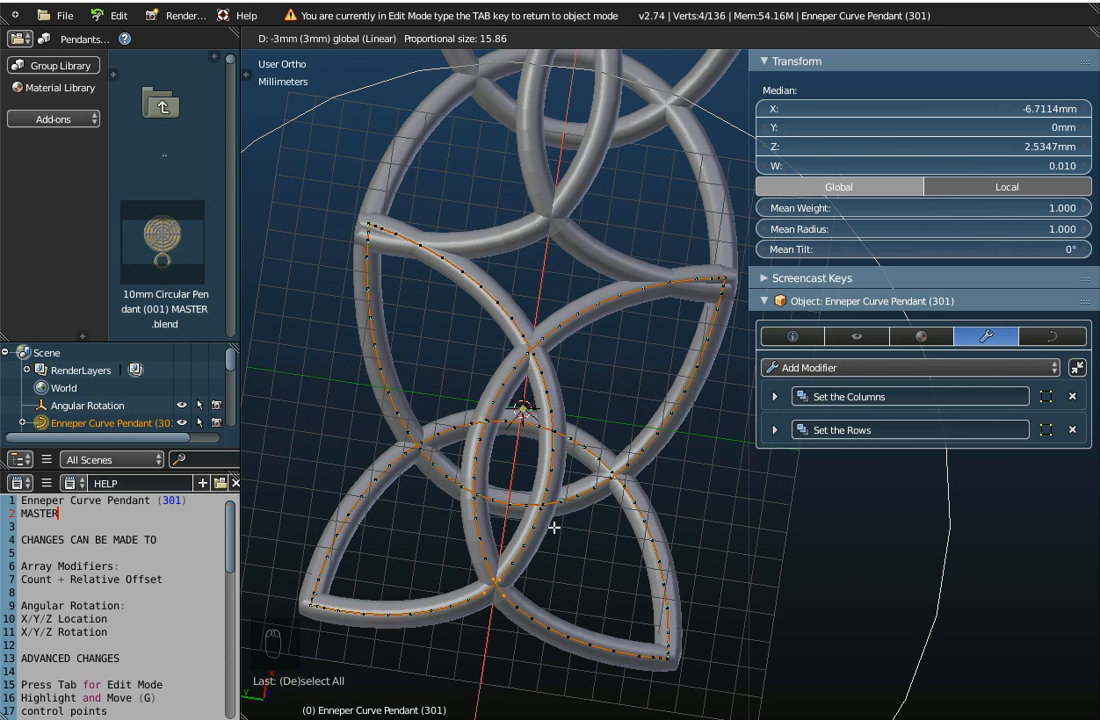
pyautogui.scroll(8, 556, 499)
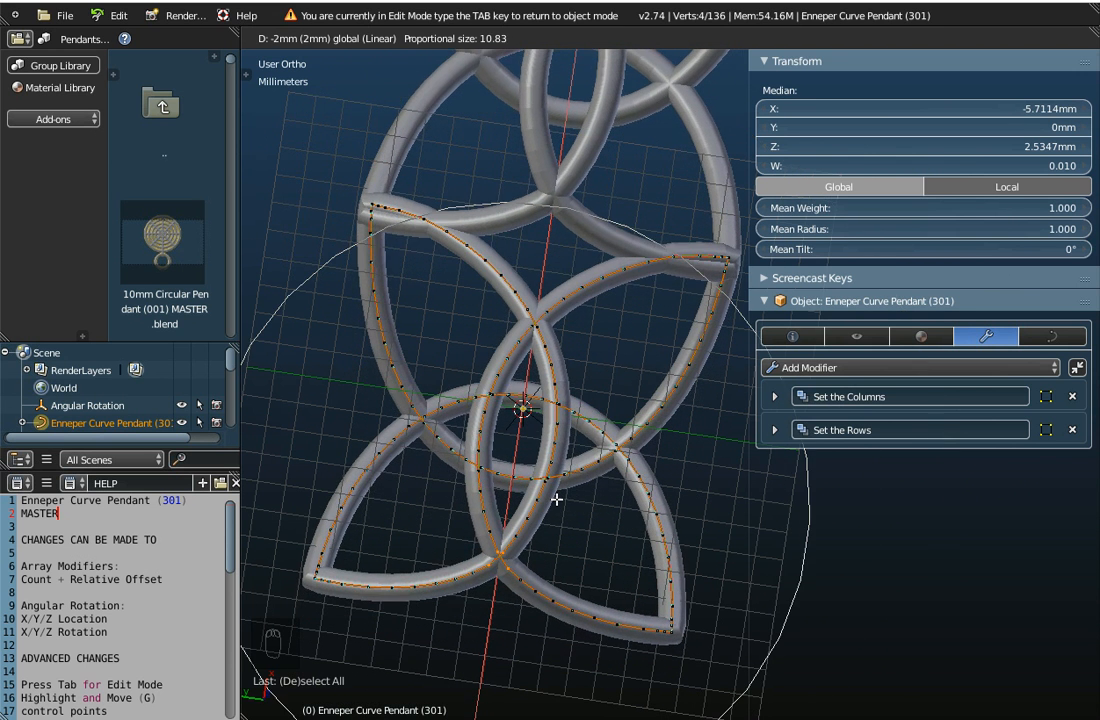
pyautogui.scroll(4, 556, 499)
pyautogui.scroll(-6, 556, 499)
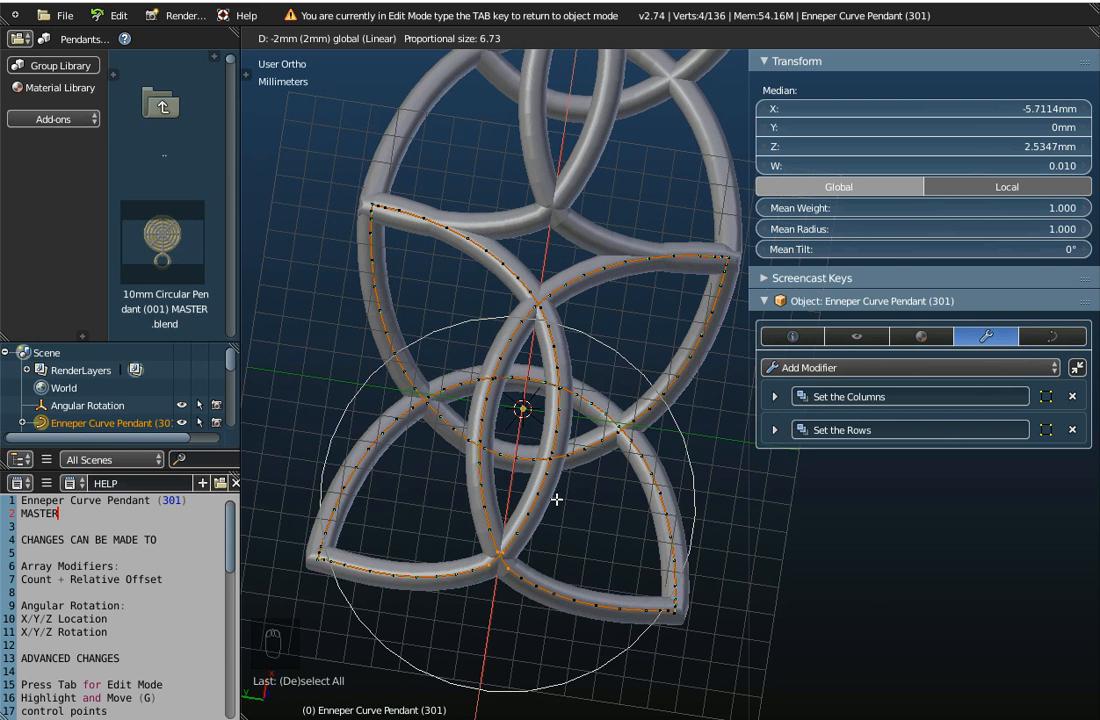
pyautogui.scroll(-2, 556, 499)
pyautogui.scroll(5, 556, 499)
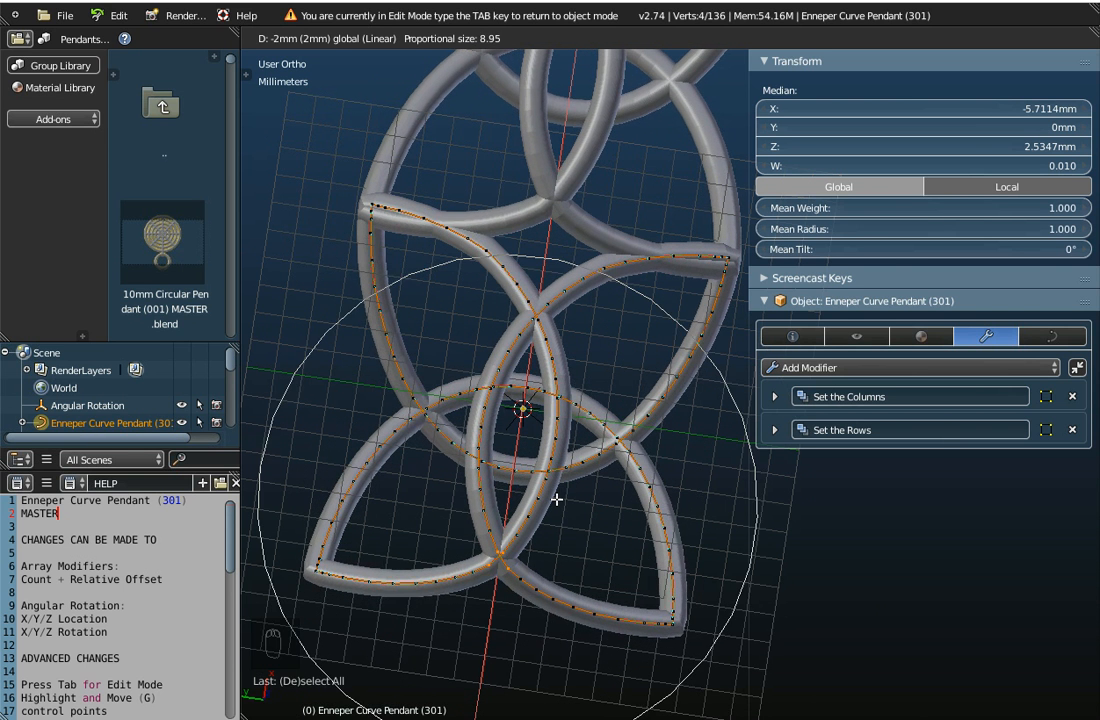
pyautogui.scroll(1, 556, 499)
pyautogui.scroll(-1, 556, 499)
pyautogui.scroll(-2, 562, 513)
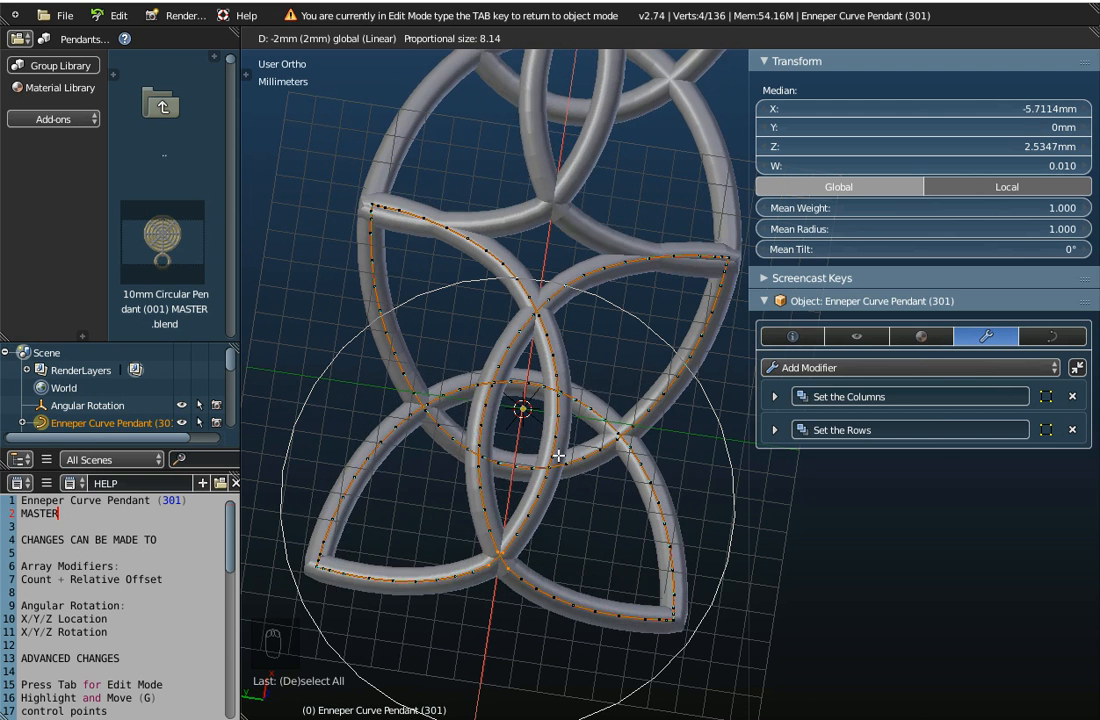
pyautogui.scroll(-1, 556, 468)
pyautogui.scroll(2, 552, 467)
pyautogui.scroll(1, 552, 467)
pyautogui.scroll(-3, 552, 467)
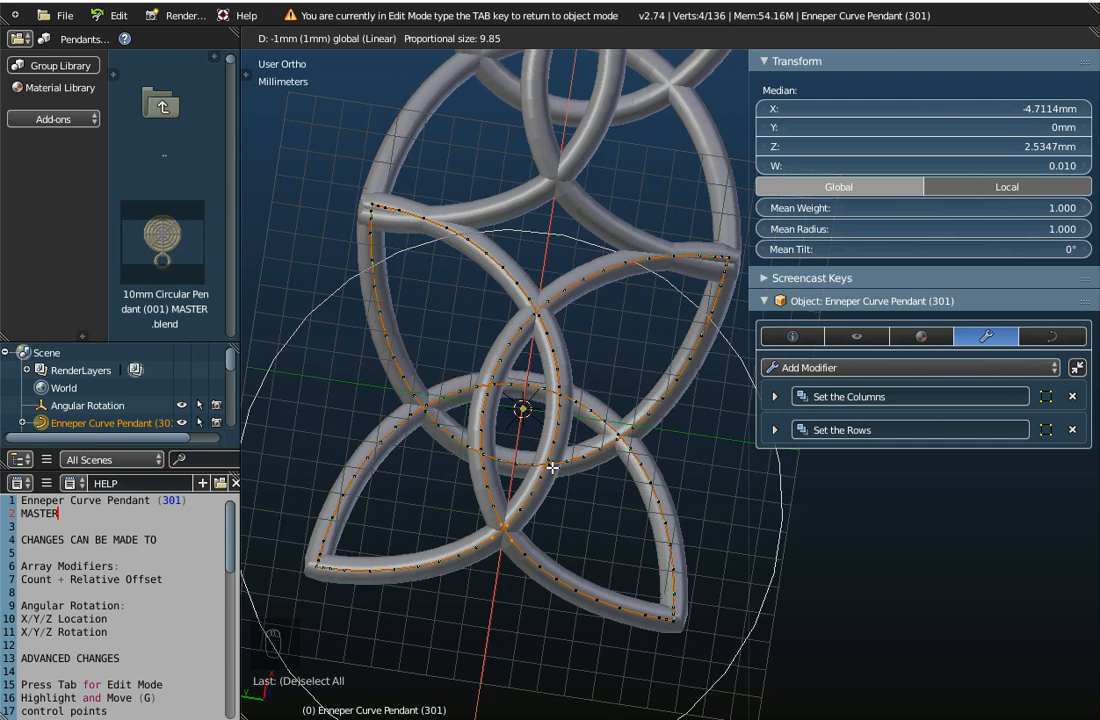
pyautogui.scroll(2, 552, 467)
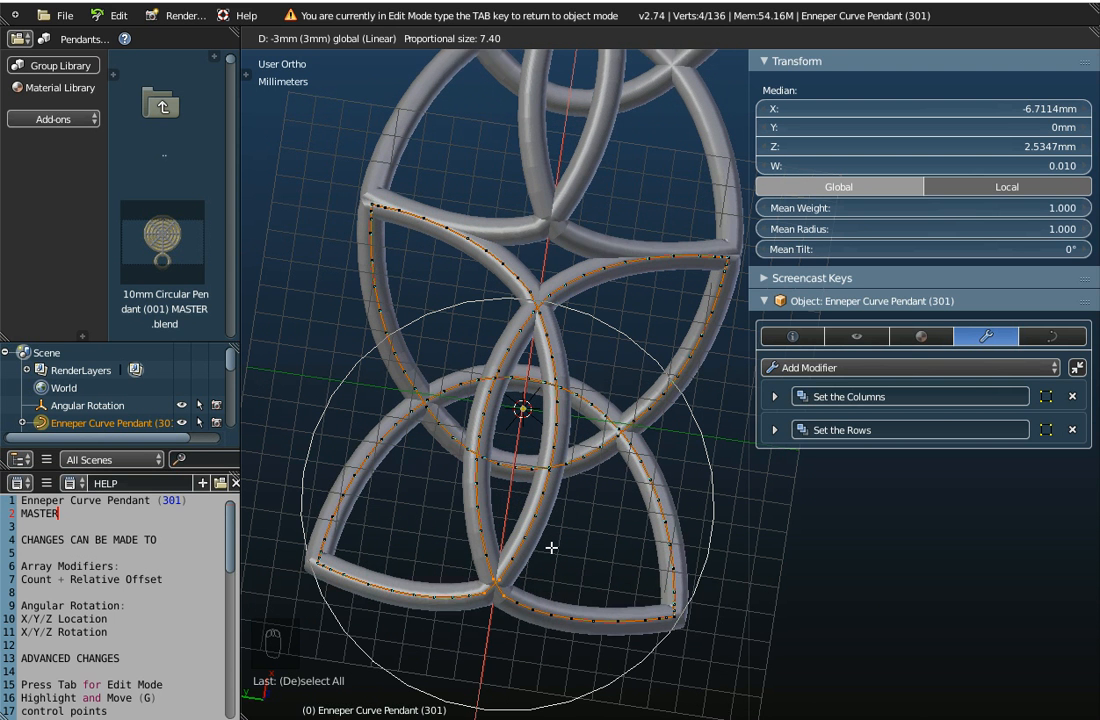
pyautogui.click(551, 549)
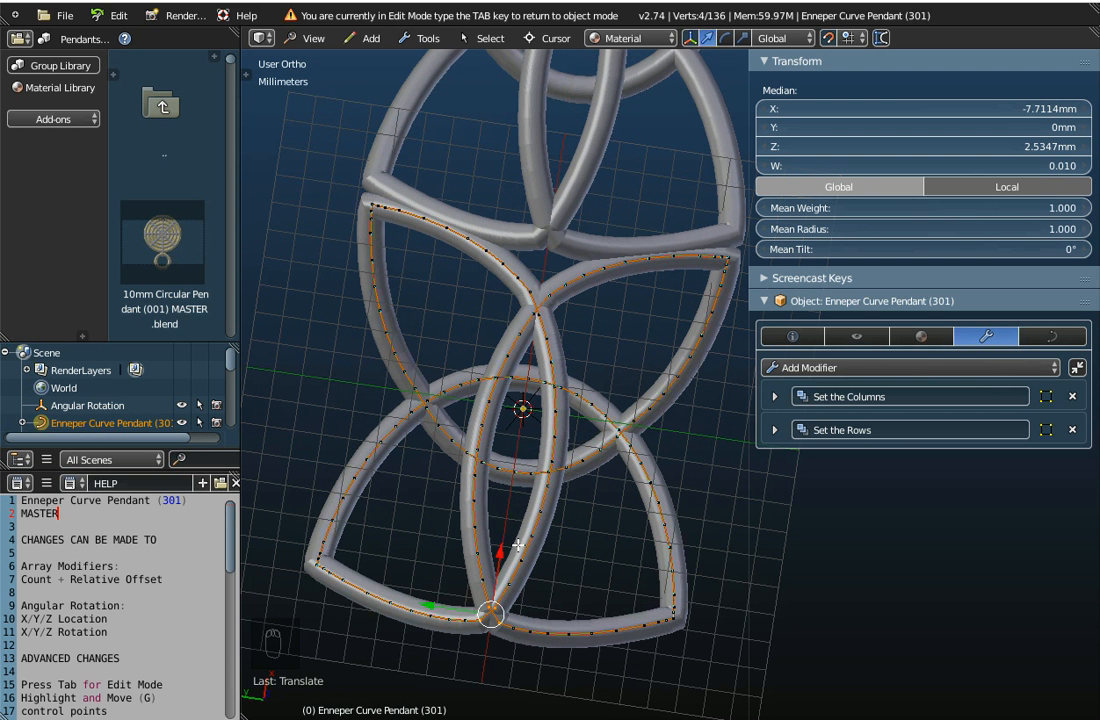
# Lower the selected control points 1 mm along Z and inspect the reshaped pendant from the side and above
pyautogui.scroll(-5, 556, 540)
pyautogui.moveTo(561, 535); pyautogui.dragTo(579, 495, button='middle')
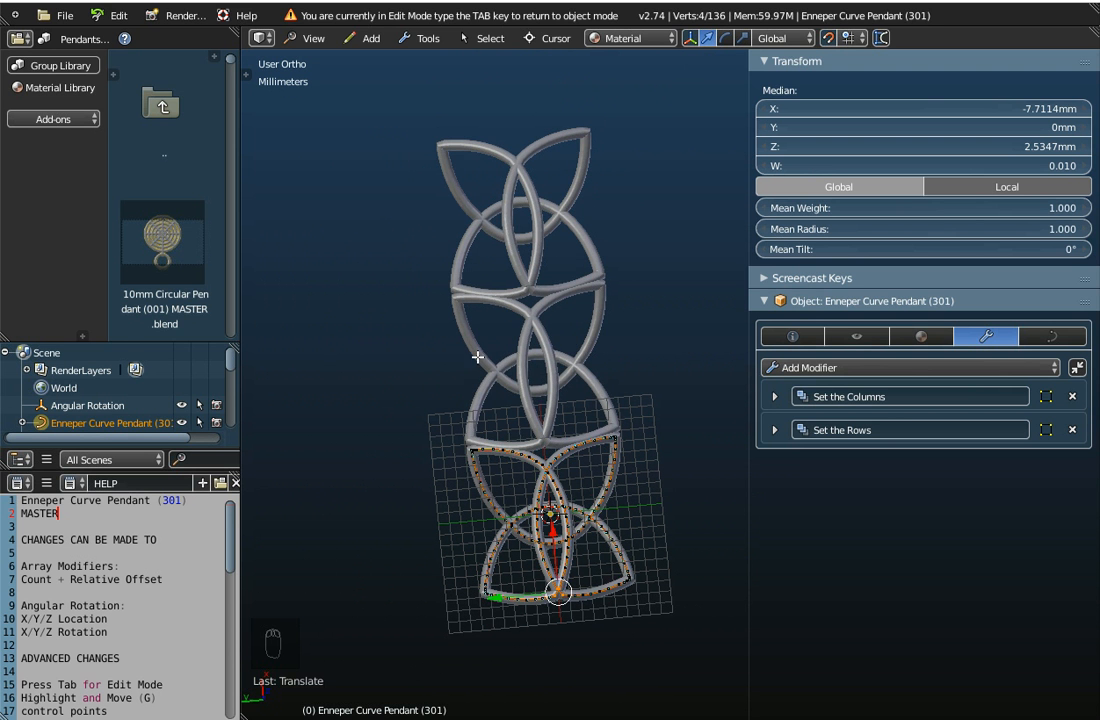
pyautogui.moveTo(576, 517); pyautogui.dragTo(449, 388, button='middle')
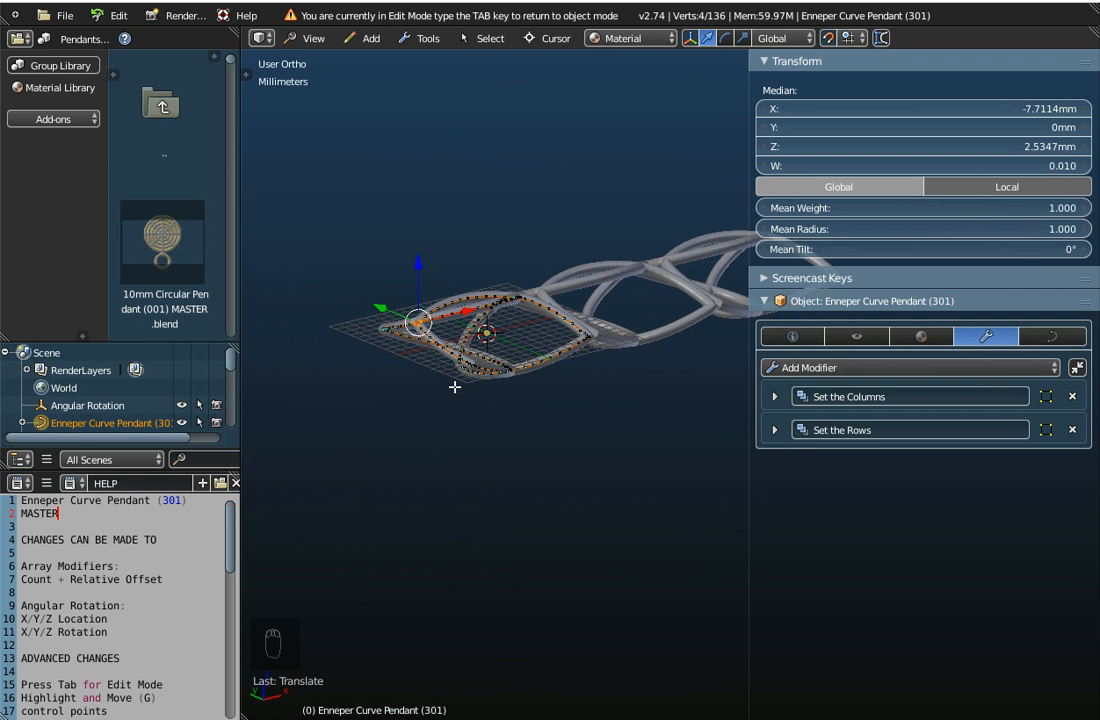
pyautogui.moveTo(550, 442); pyautogui.dragTo(471, 558, button='middle')
pyautogui.scroll(5, 337, 486)
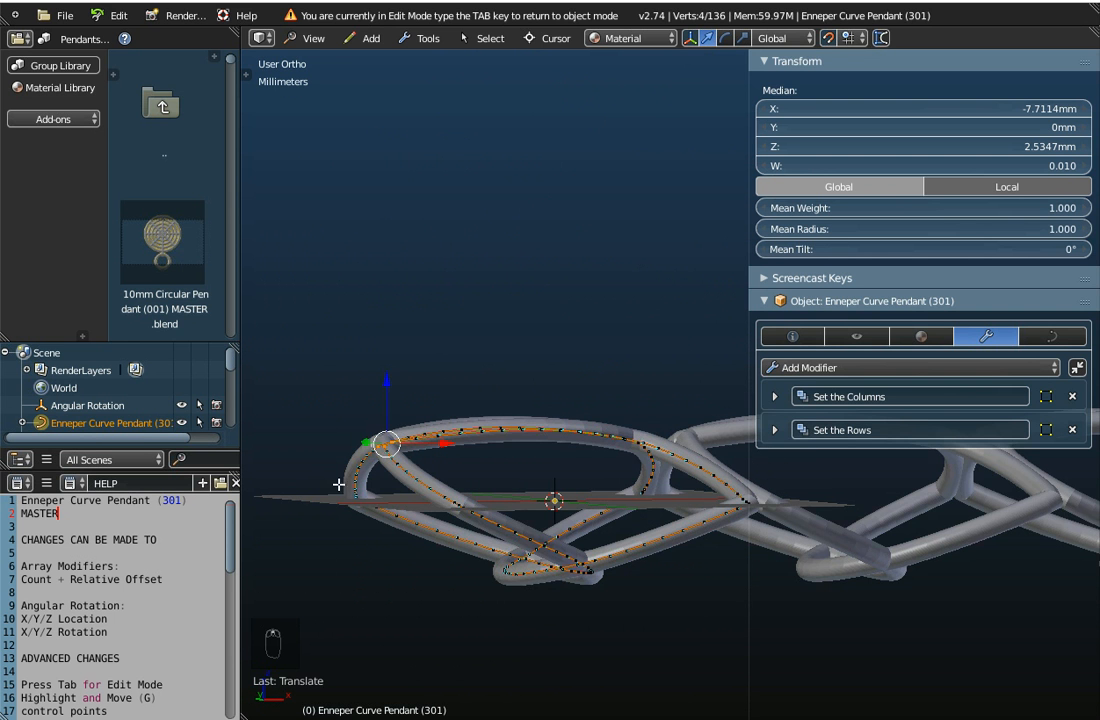
pyautogui.moveTo(388, 383)
pyautogui.mouseDown()
pyautogui.moveTo(393, 341)
pyautogui.moveTo(400, 434)
pyautogui.moveTo(404, 381)
pyautogui.moveTo(393, 462)
pyautogui.moveTo(389, 352)
pyautogui.moveTo(393, 405)
pyautogui.mouseUp()
pyautogui.scroll(-2, 402, 383)
pyautogui.scroll(4, 390, 414)
pyautogui.scroll(3, 390, 413)
pyautogui.moveTo(436, 386); pyautogui.dragTo(560, 575, button='middle')
pyautogui.scroll(-2, 552, 535)
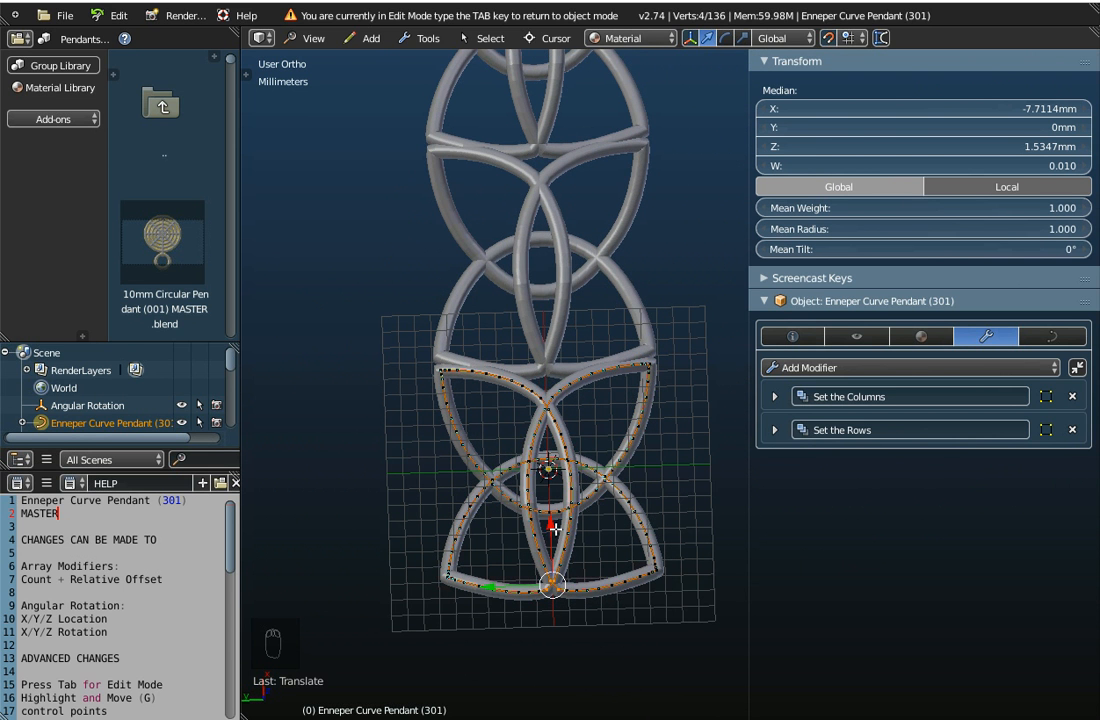
# Turn off snapping and freely move the selected points with proportional editing to about X -8.35, Y 4.00, Z 1.18 mm
pyautogui.moveTo(557, 598); pyautogui.dragTo(557, 524, button='middle')
pyautogui.moveTo(586, 601); pyautogui.dragTo(575, 680, button='middle')
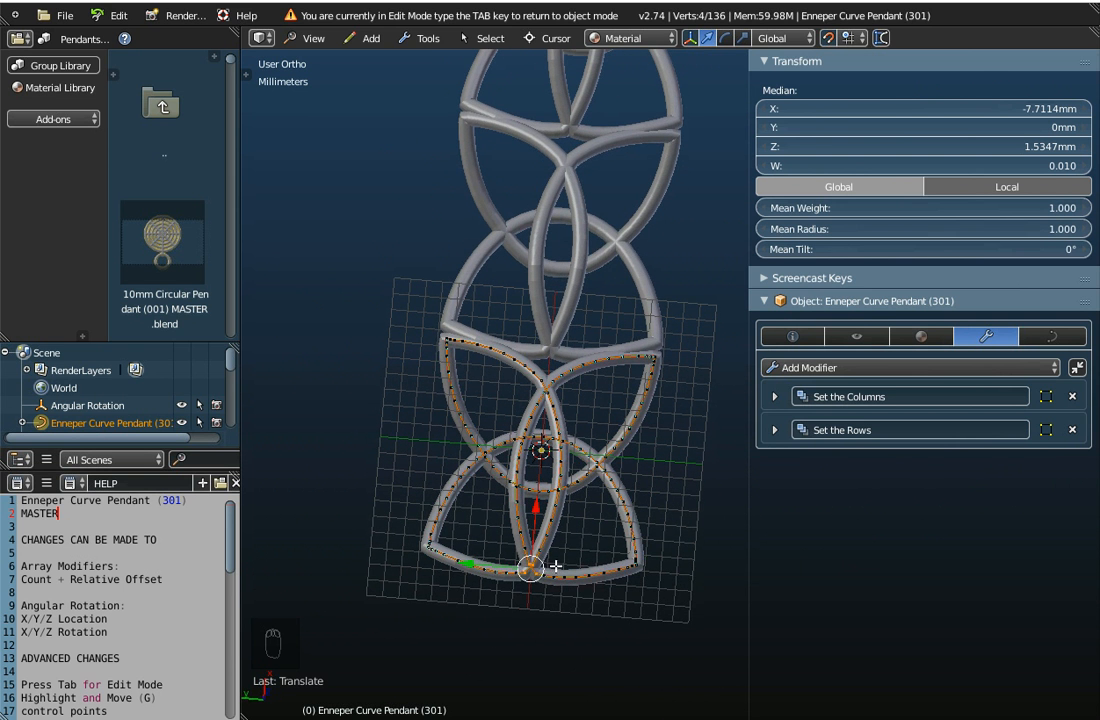
pyautogui.moveTo(543, 566); pyautogui.dragTo(572, 533, button='middle')
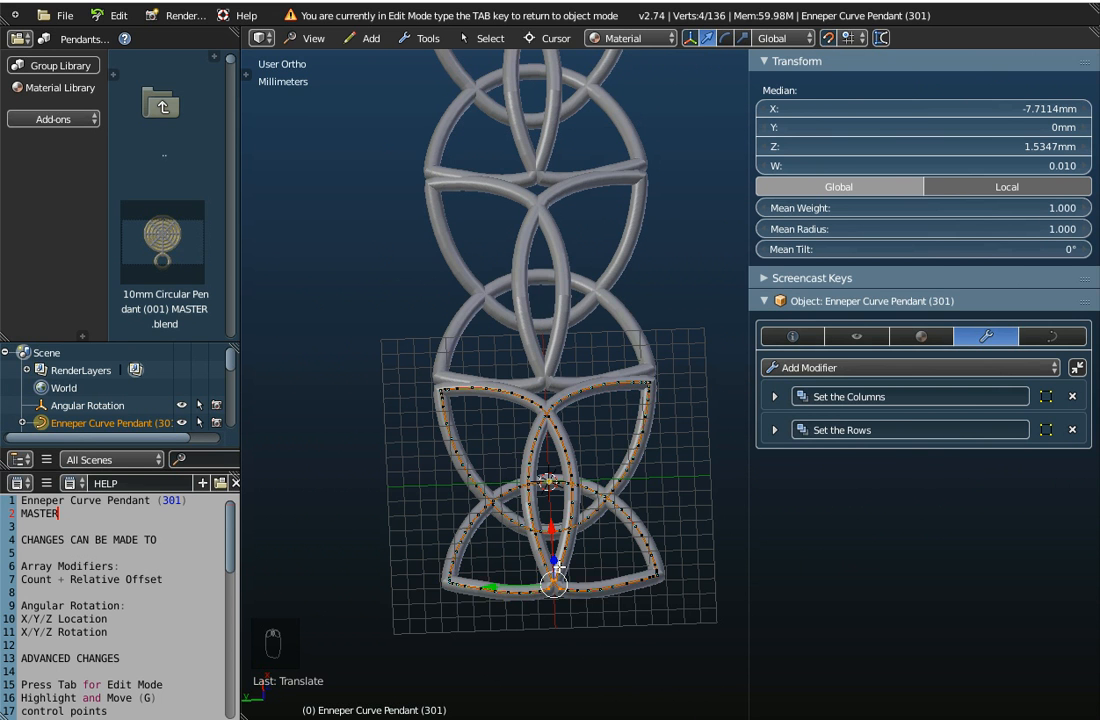
pyautogui.click(828, 39)
pyautogui.press('g')
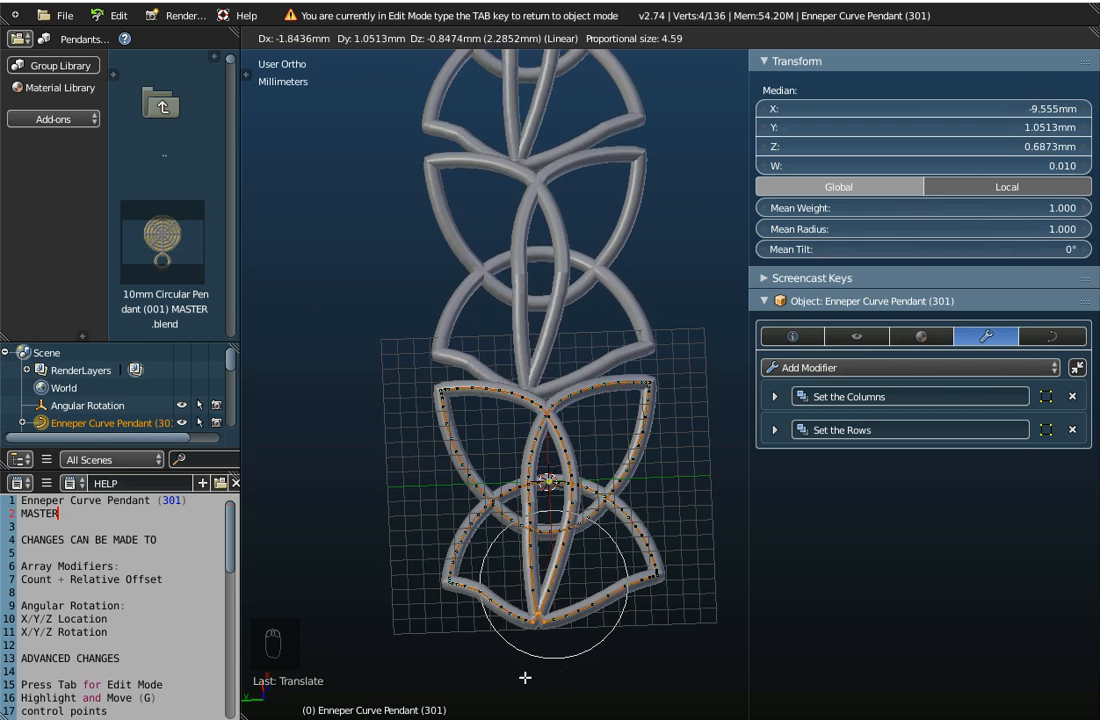
pyautogui.scroll(-4, 584, 634)
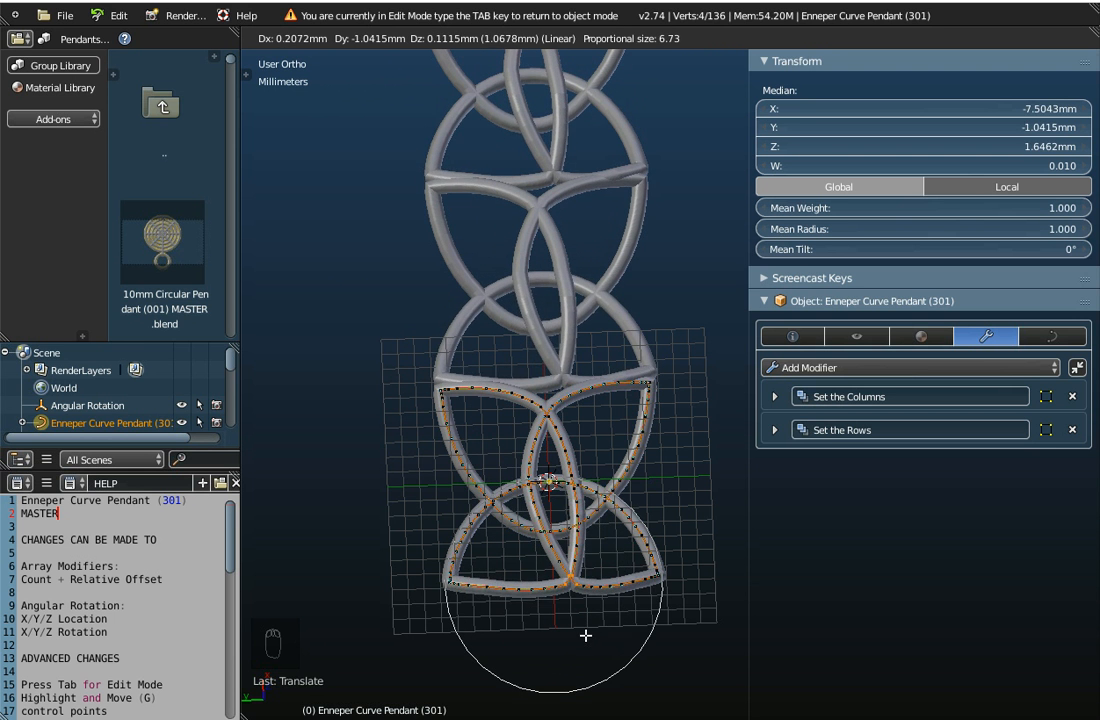
pyautogui.scroll(-2, 596, 645)
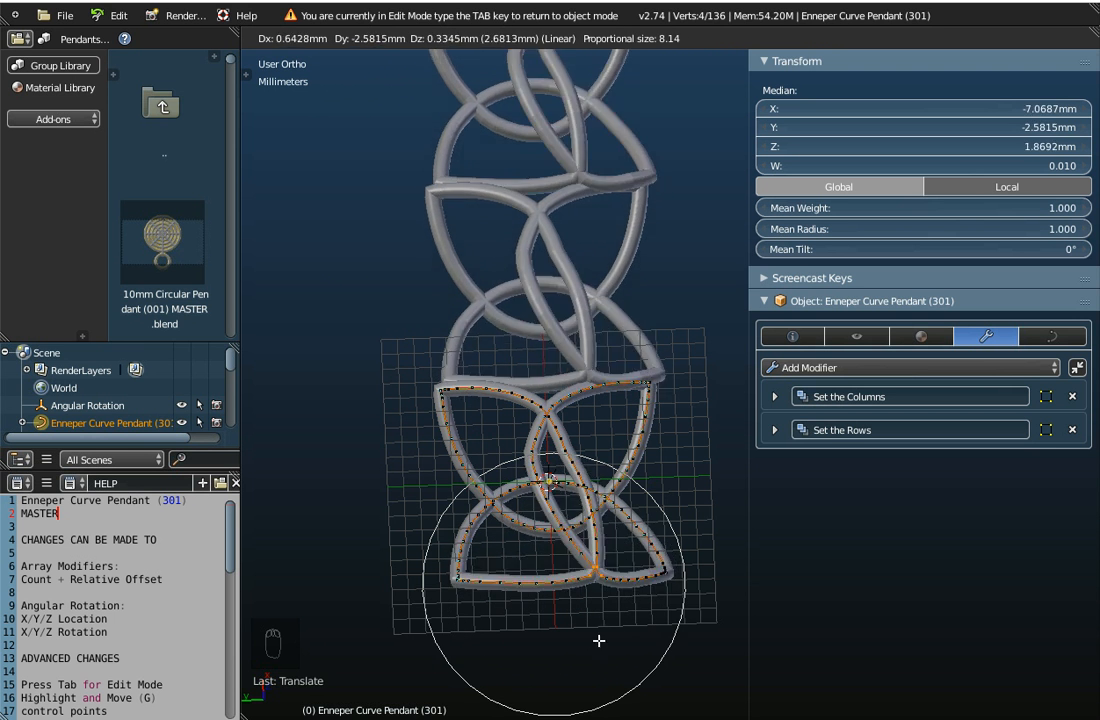
pyautogui.click(503, 652)
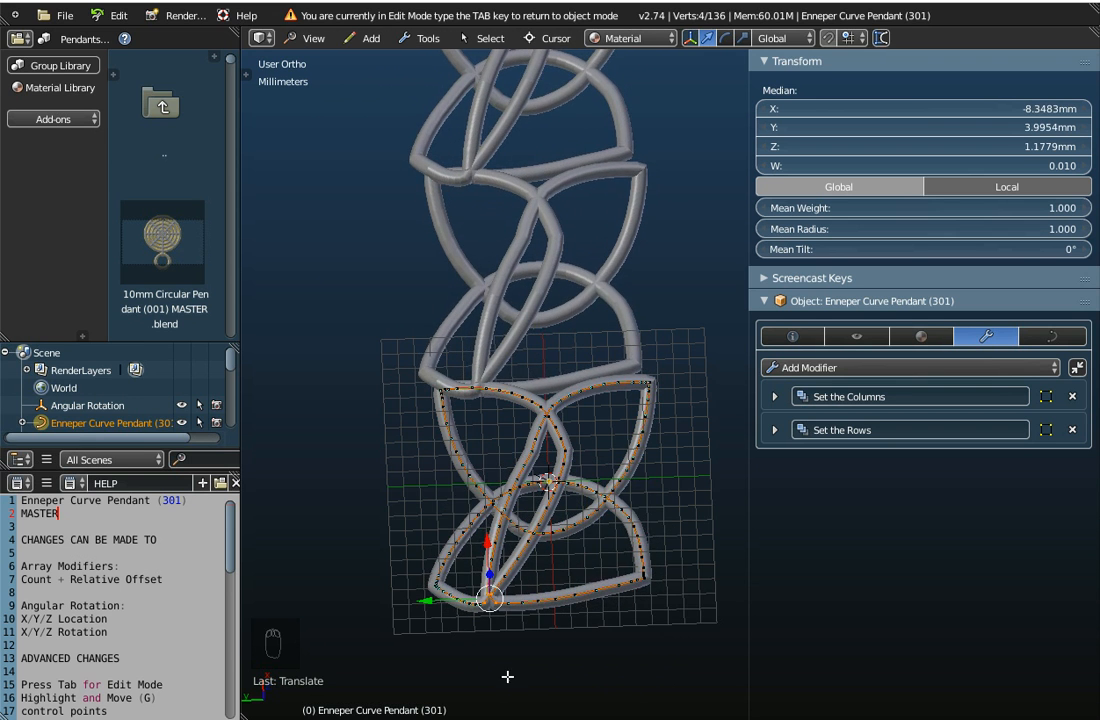
pyautogui.moveTo(532, 633); pyautogui.dragTo(568, 559, button='middle')
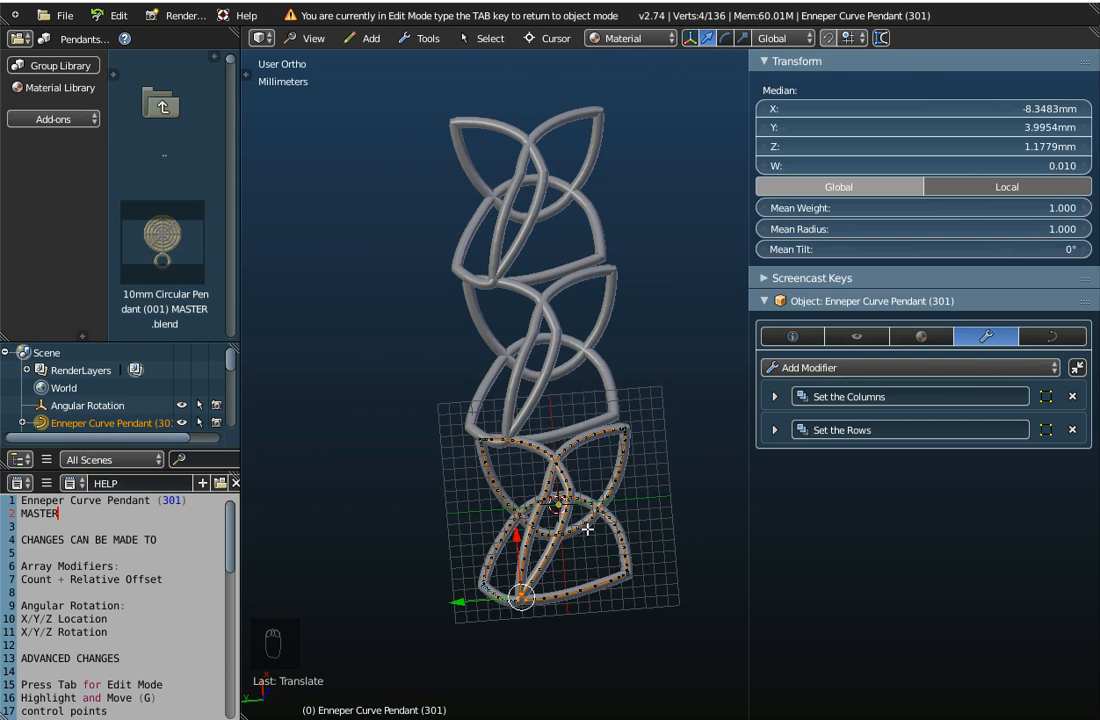
# Leave Edit Mode and undo the control point edits to restore the original pendant shape
pyautogui.press('Tab')
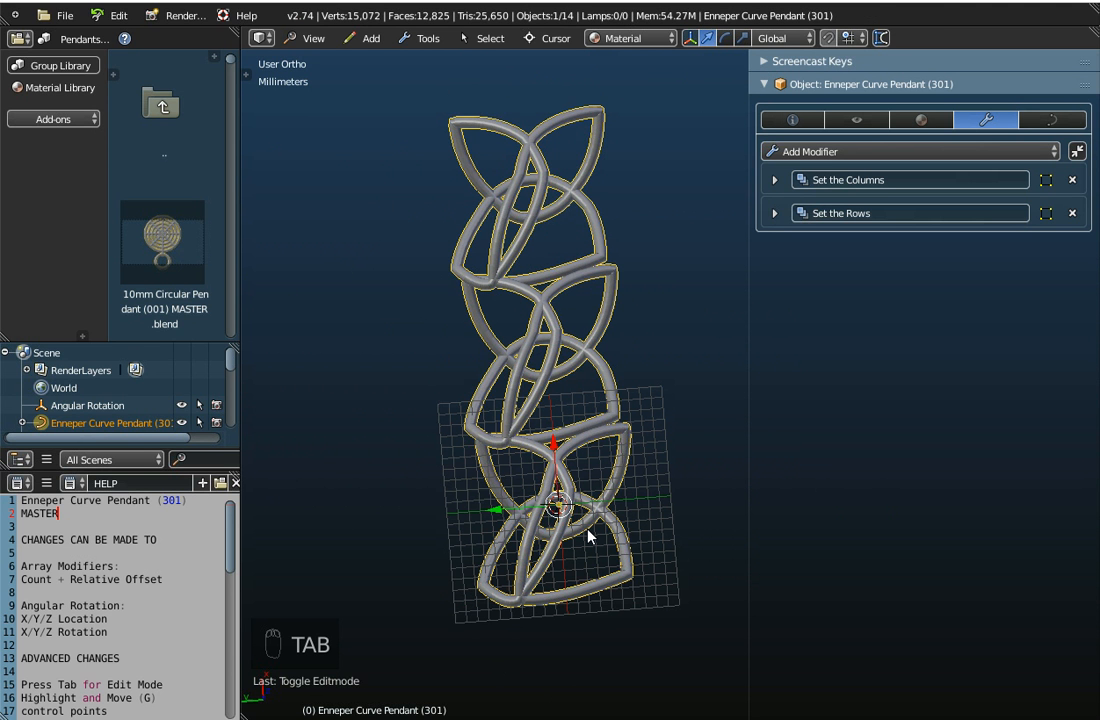
pyautogui.hotkey('ctrl', 'z')
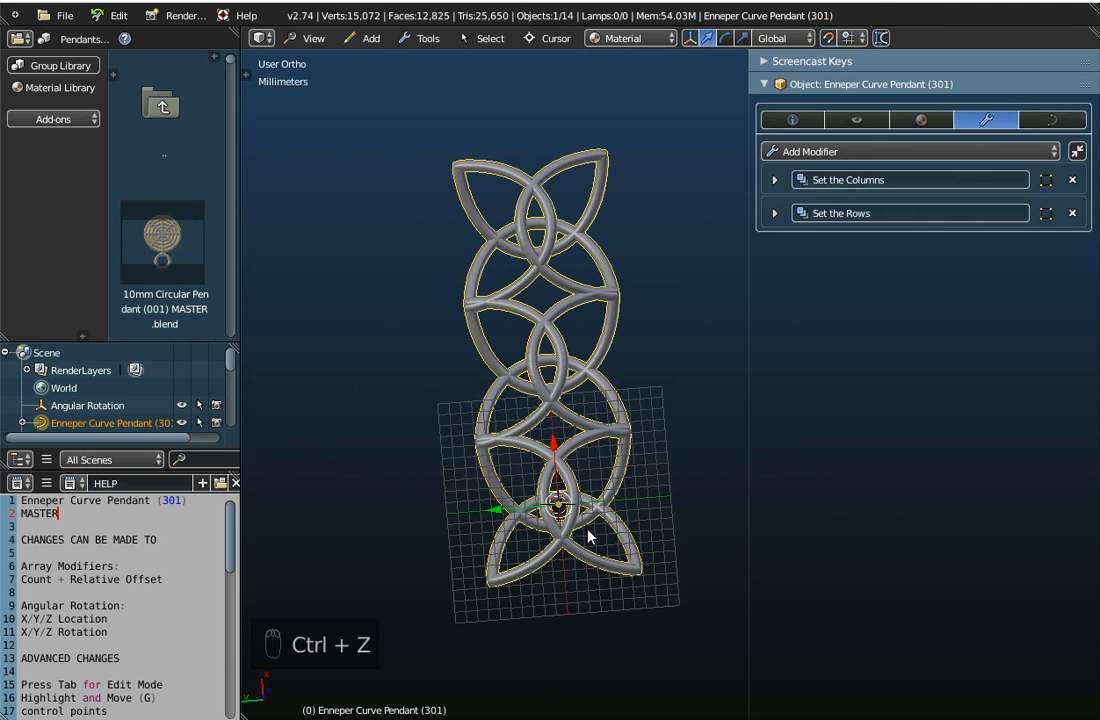
pyautogui.moveTo(568, 565)
pyautogui.mouseDown(button='middle')
pyautogui.moveTo(600, 566)
pyautogui.moveTo(579, 565)
pyautogui.moveTo(578, 576)
pyautogui.mouseUp(button='middle')
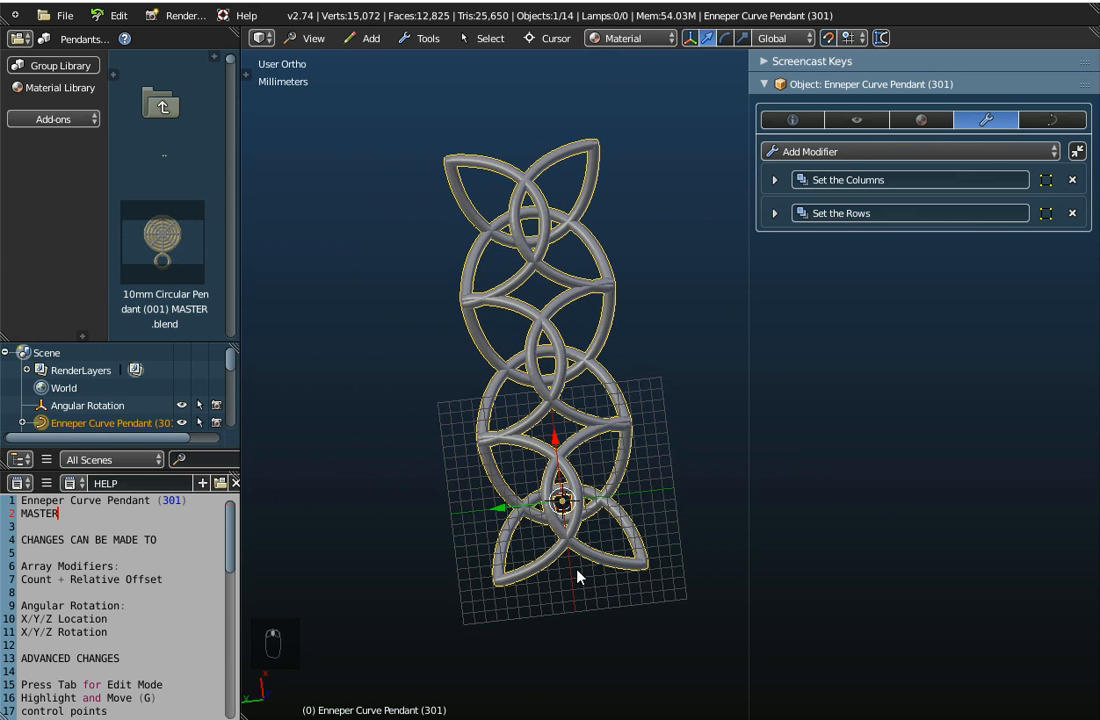
# View the three-unit pendant array from the top at a closer range
pyautogui.click(316, 39)
pyautogui.click(320, 121)
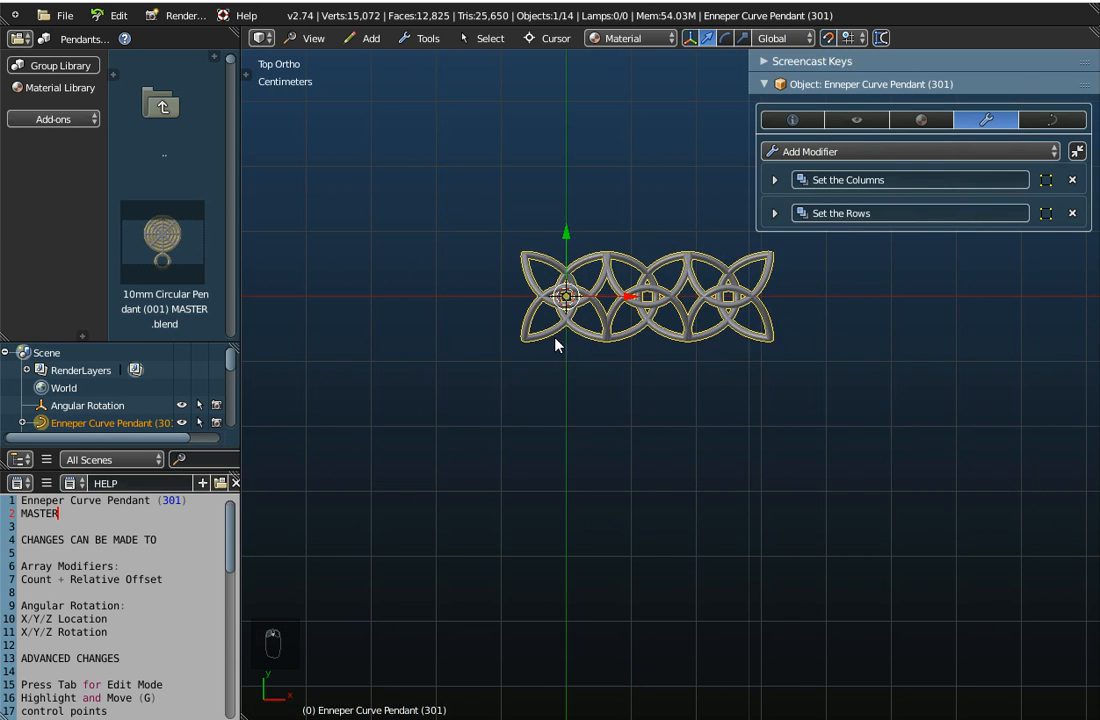
pyautogui.scroll(2, 523, 386)
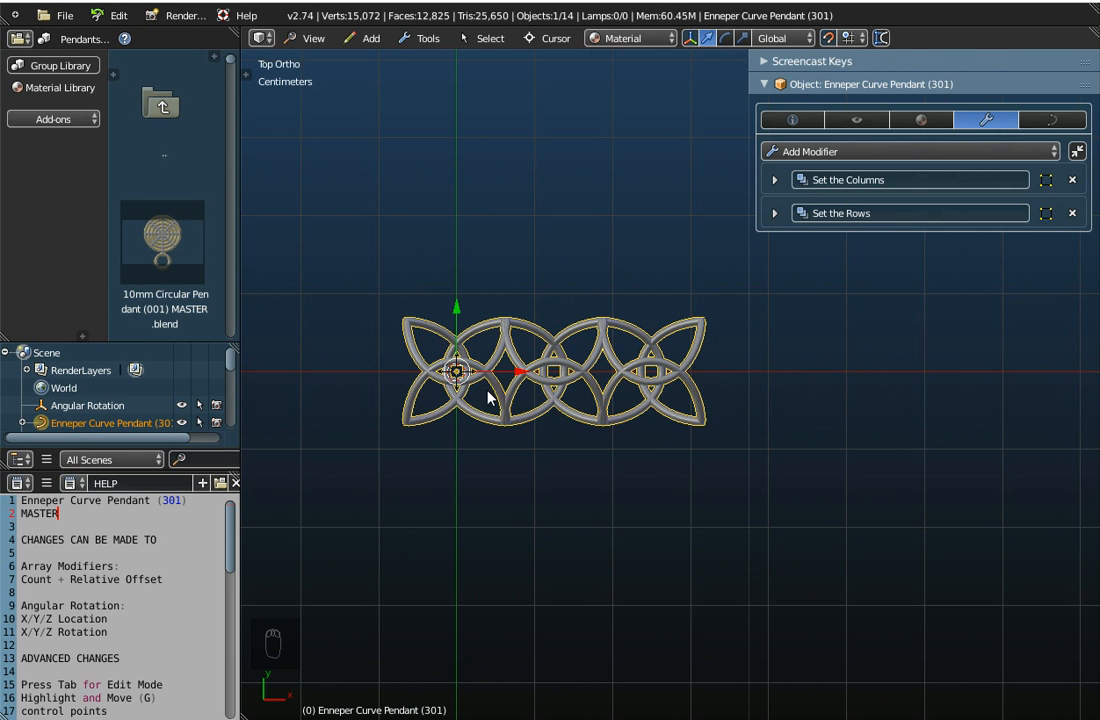
# Export the pendant array in Wavefront OBJ format to the Desktop as "Enneper Curve Pendant (301).obj"
pyautogui.moveTo(487, 392); pyautogui.dragTo(525, 310, button='middle')
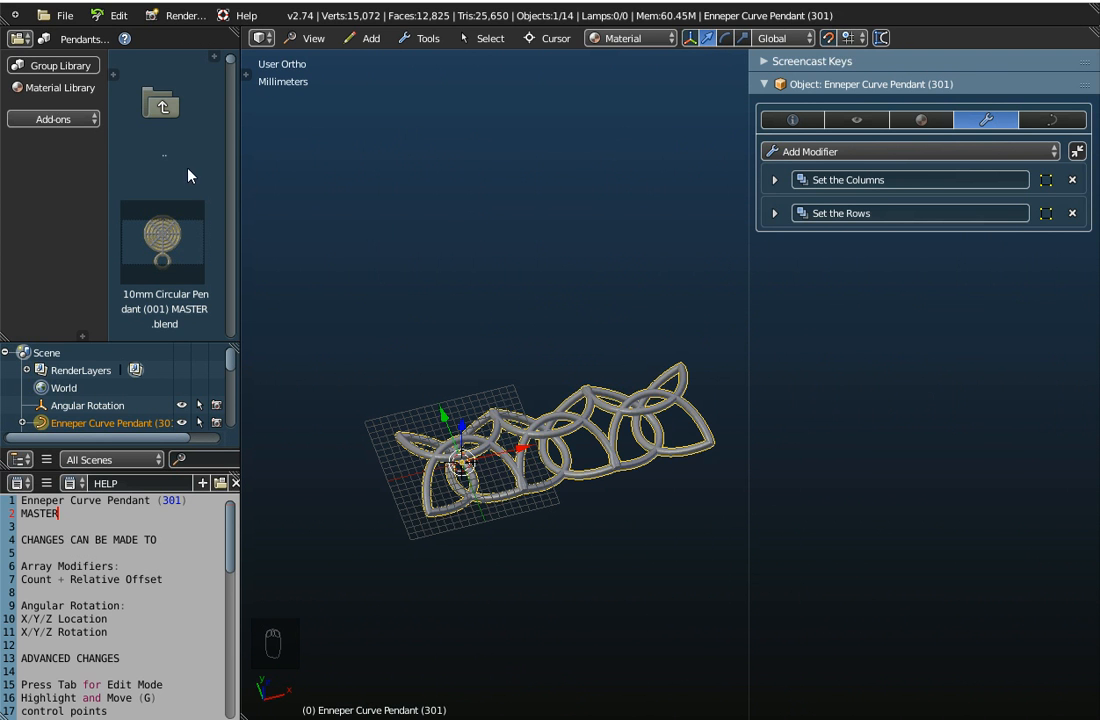
pyautogui.click(64, 15)
pyautogui.moveTo(80, 378)
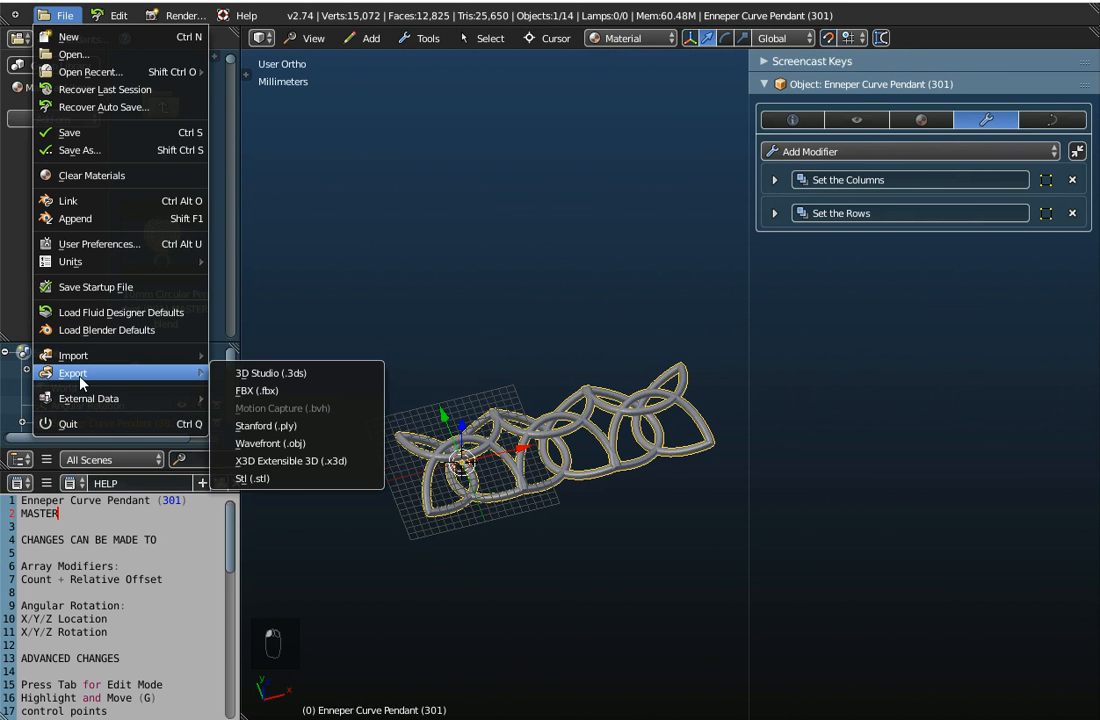
pyautogui.click(297, 444)
pyautogui.click(40, 270)
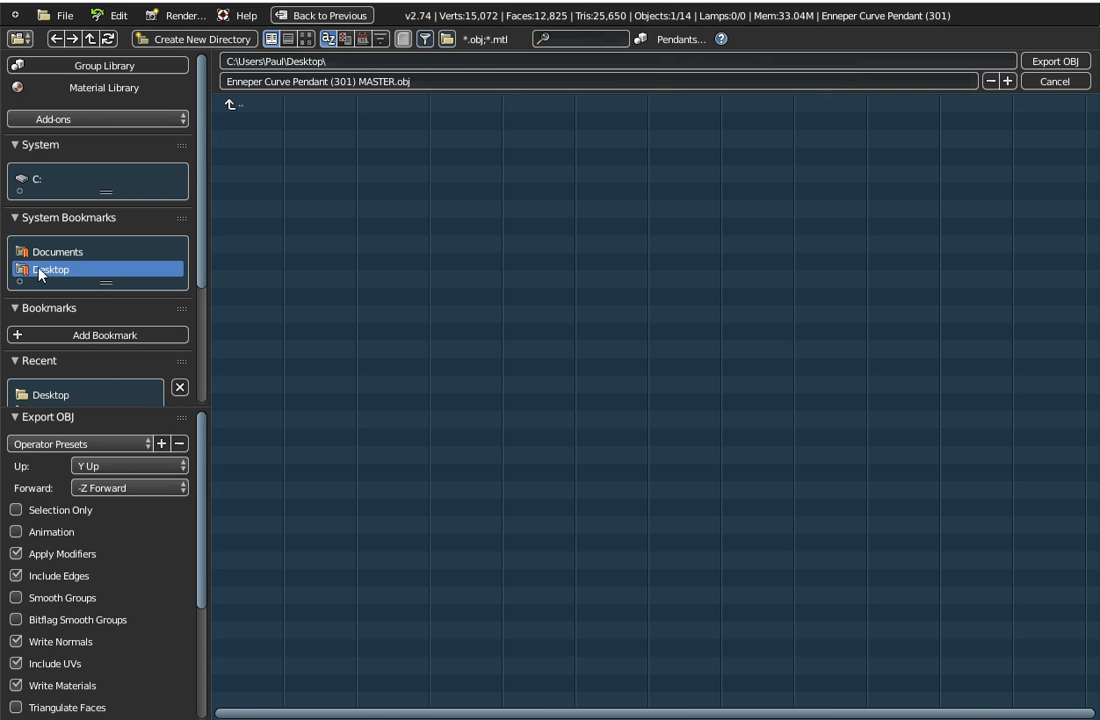
pyautogui.click(410, 83)
pyautogui.doubleClick(383, 80)
pyautogui.press('BackSpace')
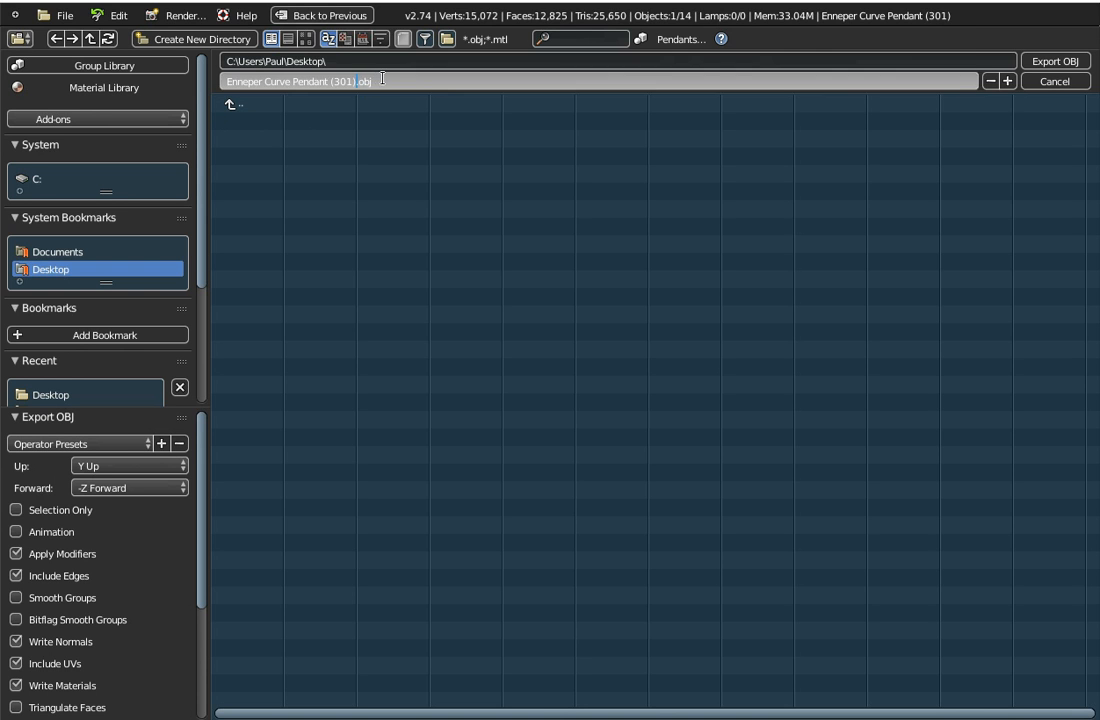
pyautogui.press('Return')
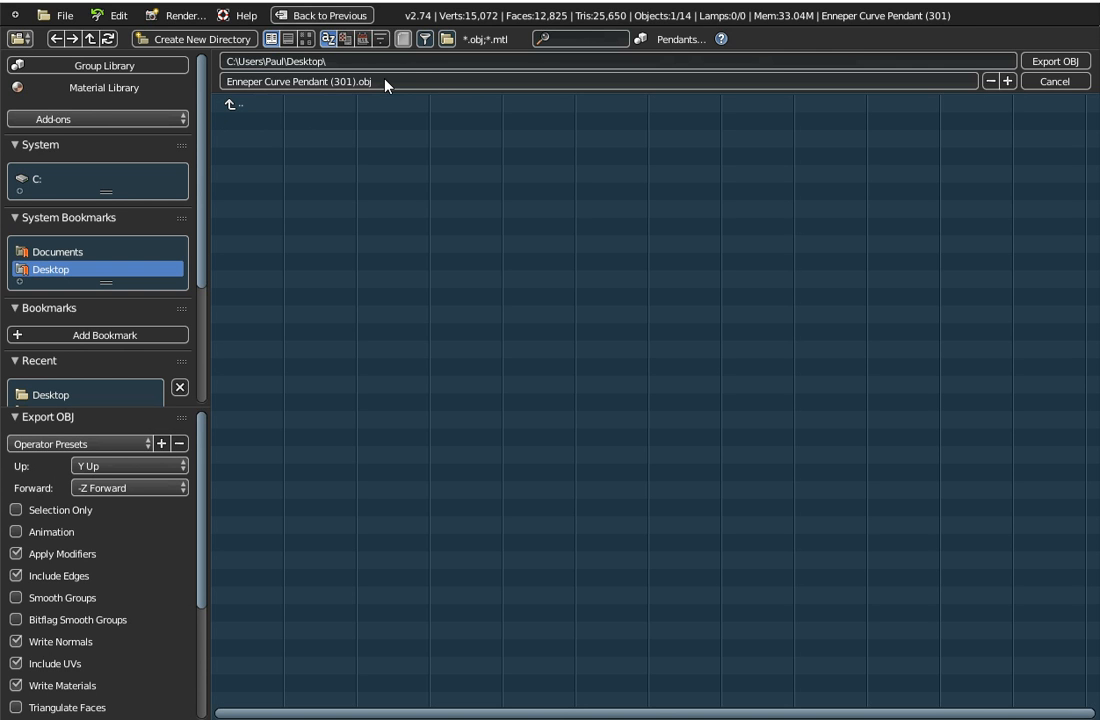
pyautogui.click(1051, 64)
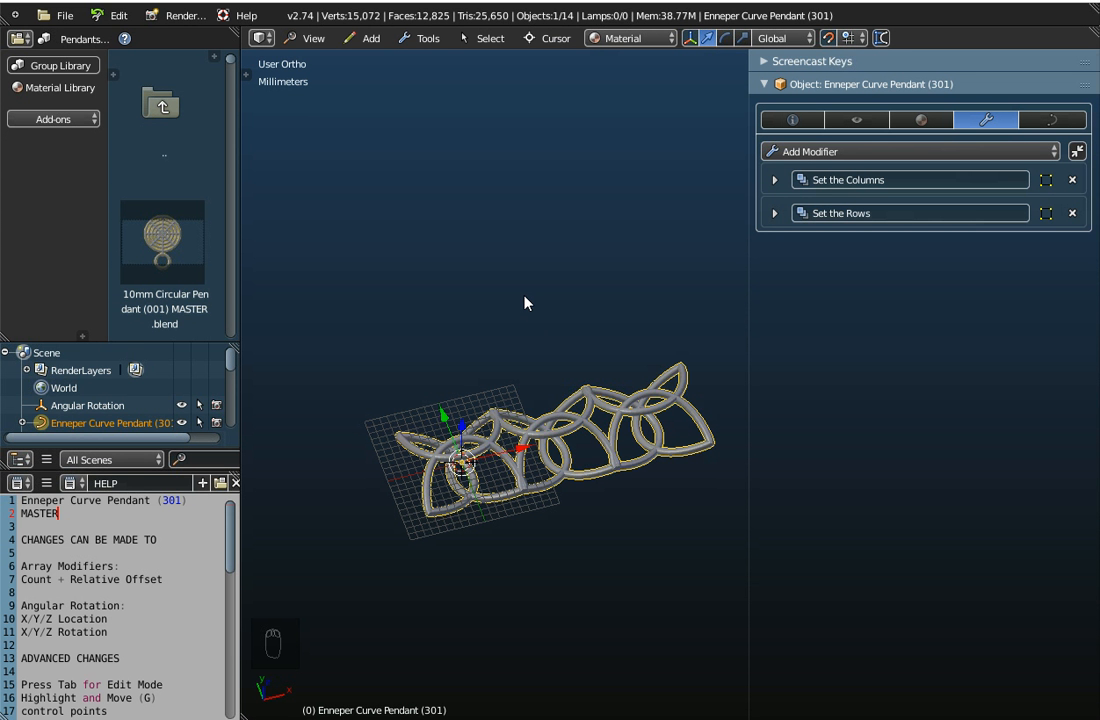
# Start a new file by reloading the start-up file
pyautogui.click(60, 15)
pyautogui.click(70, 45)
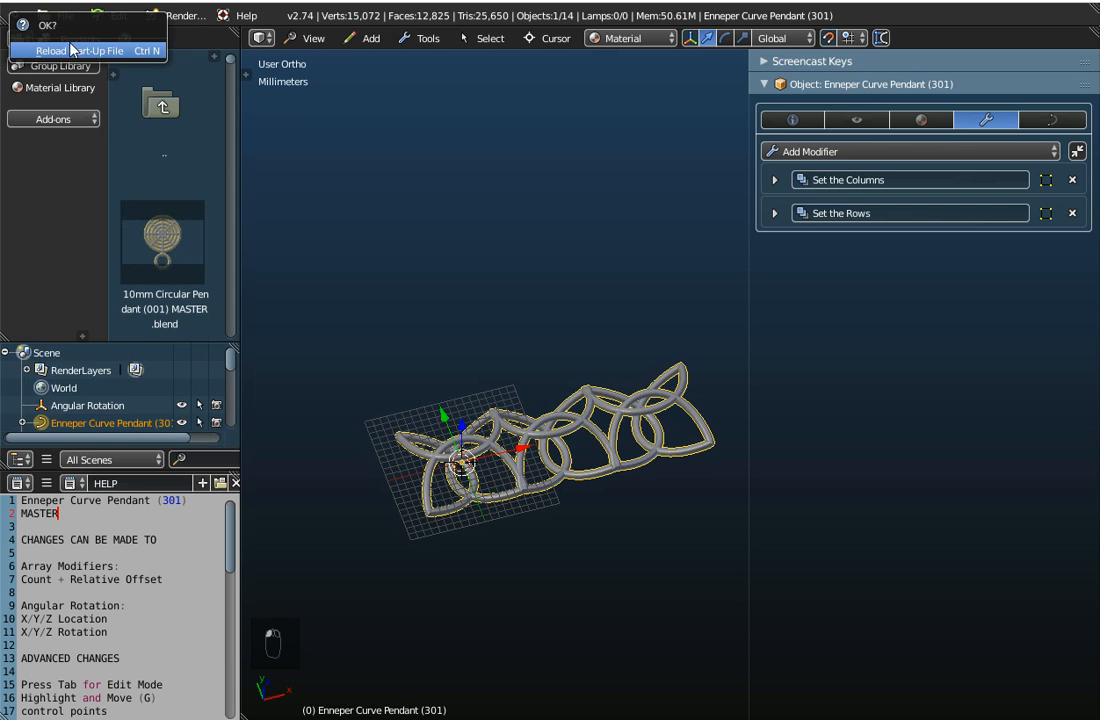
pyautogui.click(68, 47)
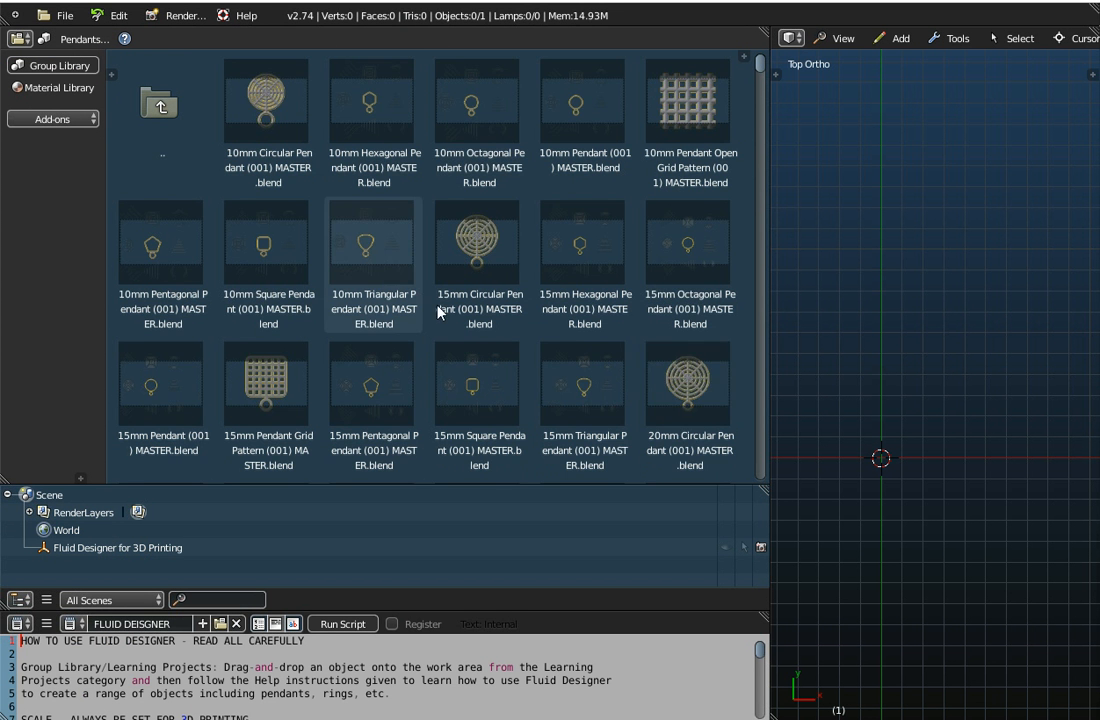
# Place Alphabet Pendant (301r) from the pendant library in the work area and inspect it at an angle
pyautogui.scroll(-12, 471, 329)
pyautogui.scroll(-15, 471, 329)
pyautogui.scroll(-15, 474, 330)
pyautogui.scroll(-4, 478, 328)
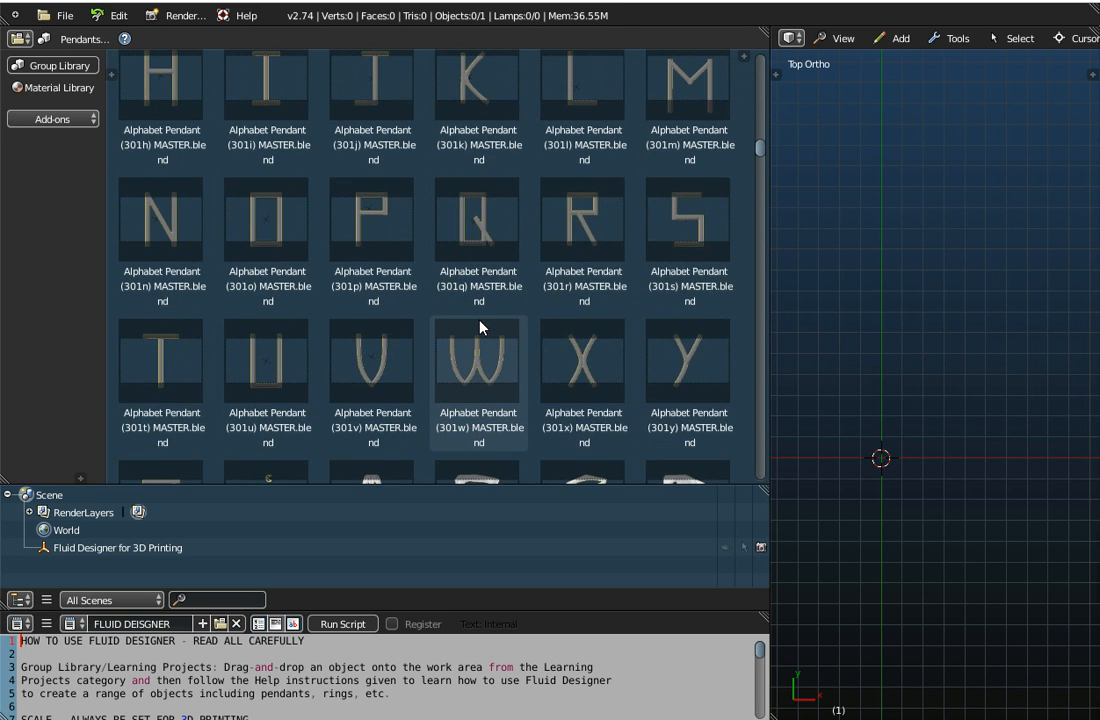
pyautogui.click(582, 232)
pyautogui.moveTo(577, 237); pyautogui.dragTo(815, 280)
pyautogui.moveTo(806, 433); pyautogui.dragTo(864, 405, button='middle')
# Reload the start-up file, place Alphabet Pendant (001a) from the library in the work area and inspect it at an angle
pyautogui.click(66, 16)
pyautogui.click(80, 42)
pyautogui.click(68, 47)
pyautogui.scroll(-1, 451, 332)
pyautogui.scroll(-5, 451, 332)
pyautogui.scroll(-3, 453, 332)
pyautogui.moveTo(491, 206); pyautogui.dragTo(850, 310)
pyautogui.moveTo(560, 589); pyautogui.dragTo(602, 486, button='middle')
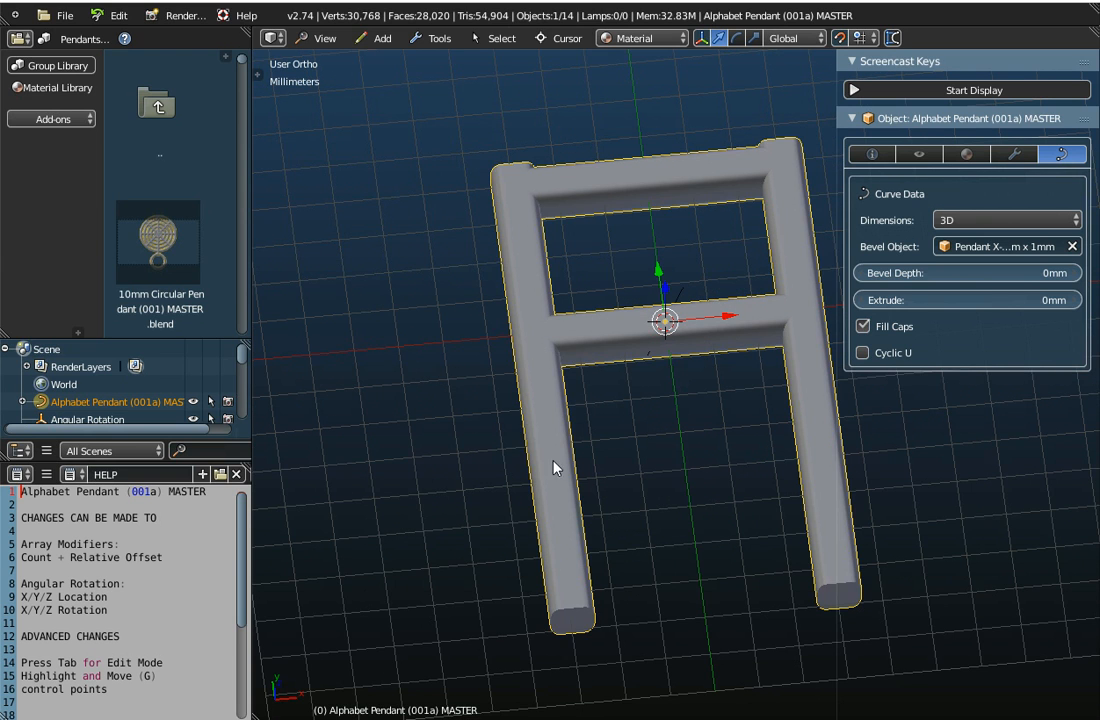
# Reload the start-up file and browse the pendant library to the Celtic Knot pendants
pyautogui.click(62, 15)
pyautogui.click(60, 41)
pyautogui.click(65, 52)
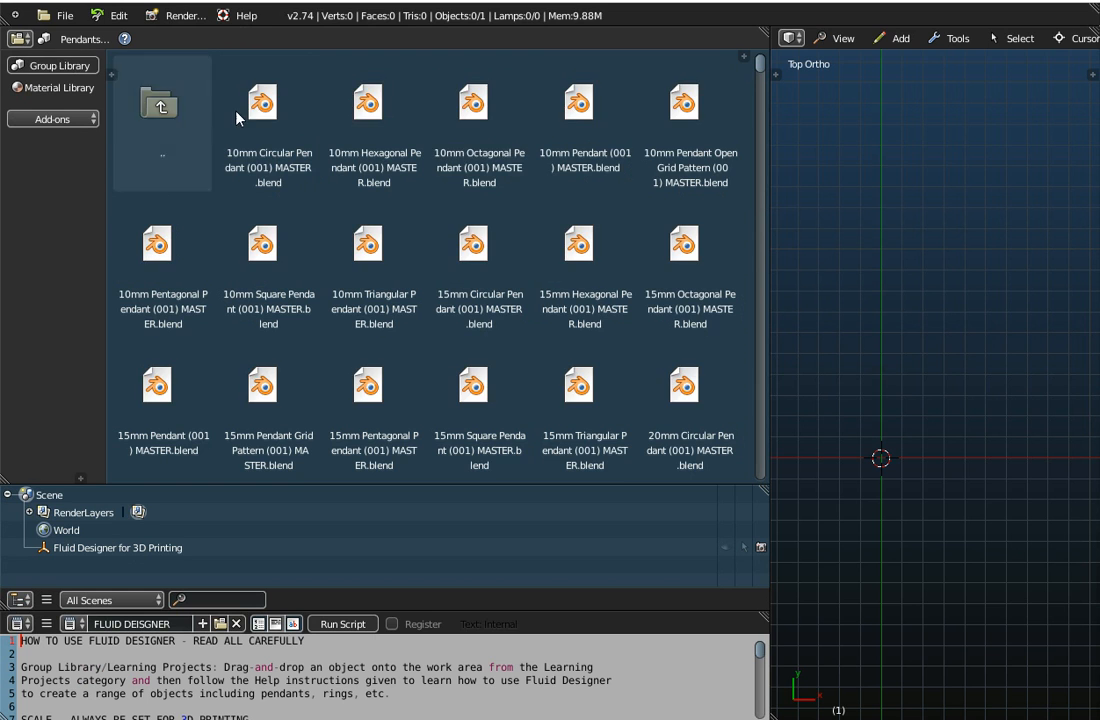
pyautogui.scroll(-15, 760, 195)
pyautogui.moveTo(760, 195); pyautogui.dragTo(756, 233)
pyautogui.scroll(5, 375, 222)
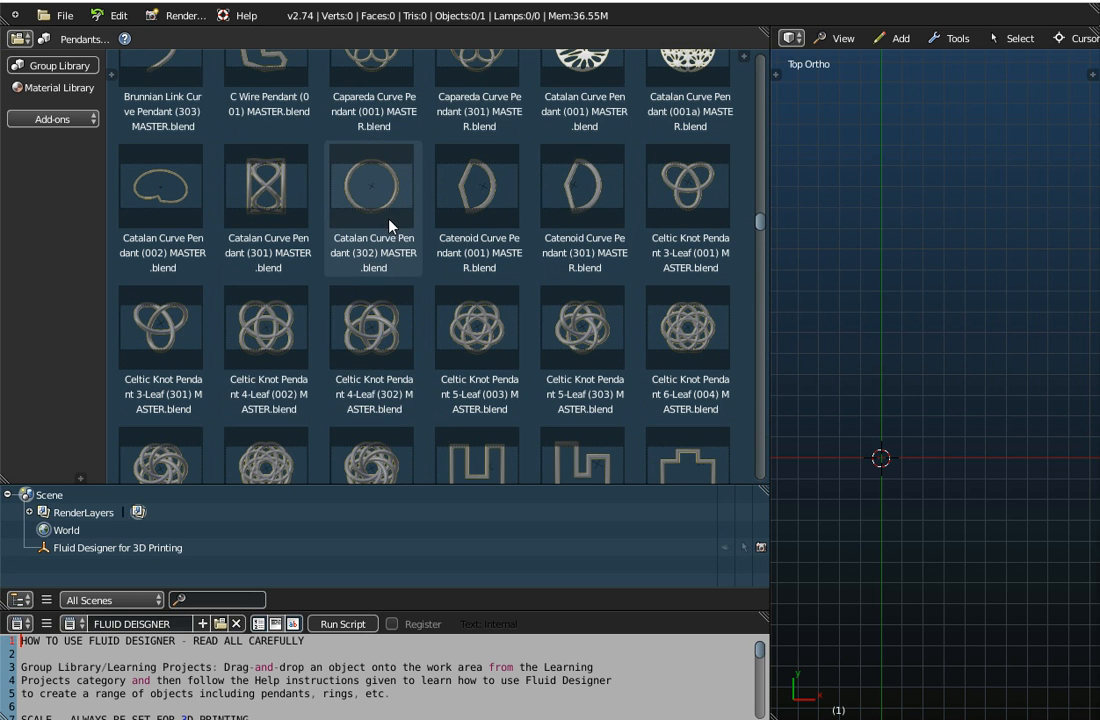
# Compare the Celtic Knot Pendant 4-Leaf (002) and (302) entries, and place the (302) version in the work area
pyautogui.click(261, 345)
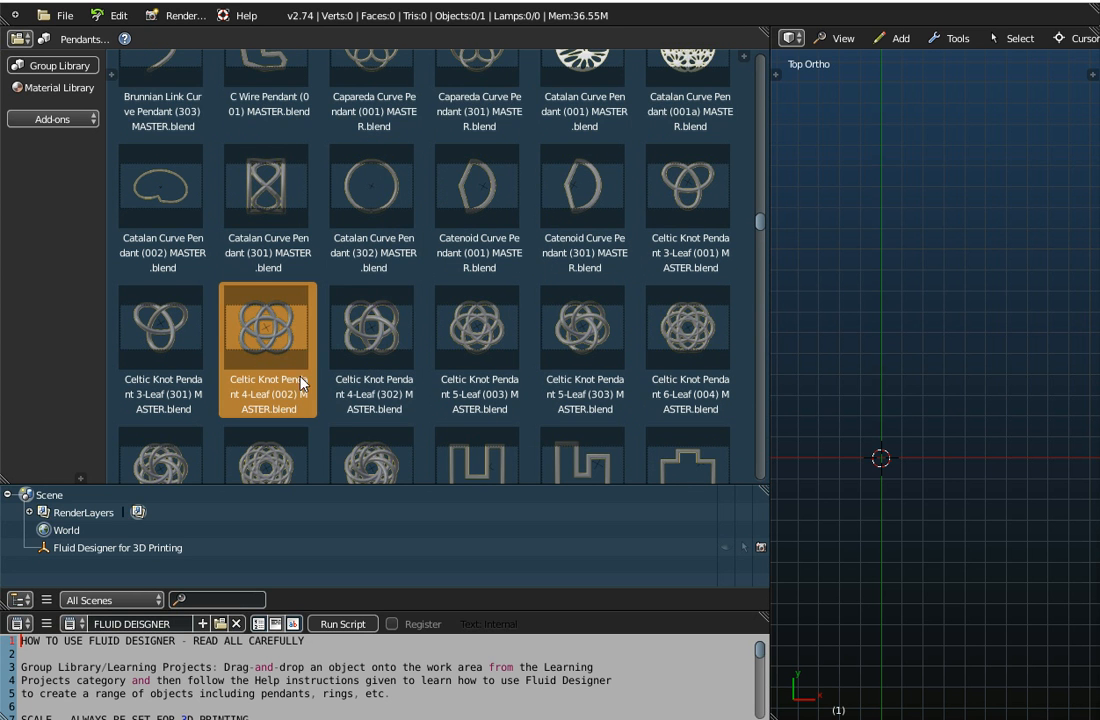
pyautogui.click(388, 348)
pyautogui.click(300, 348)
pyautogui.click(385, 350)
pyautogui.click(262, 360)
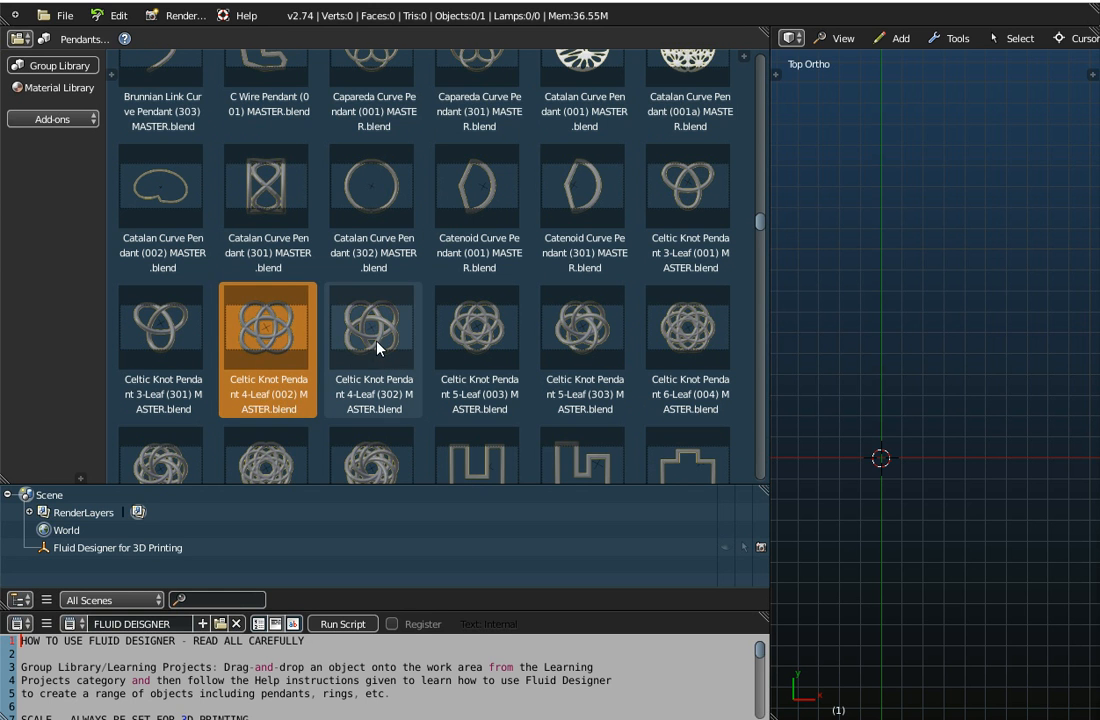
pyautogui.click(366, 400)
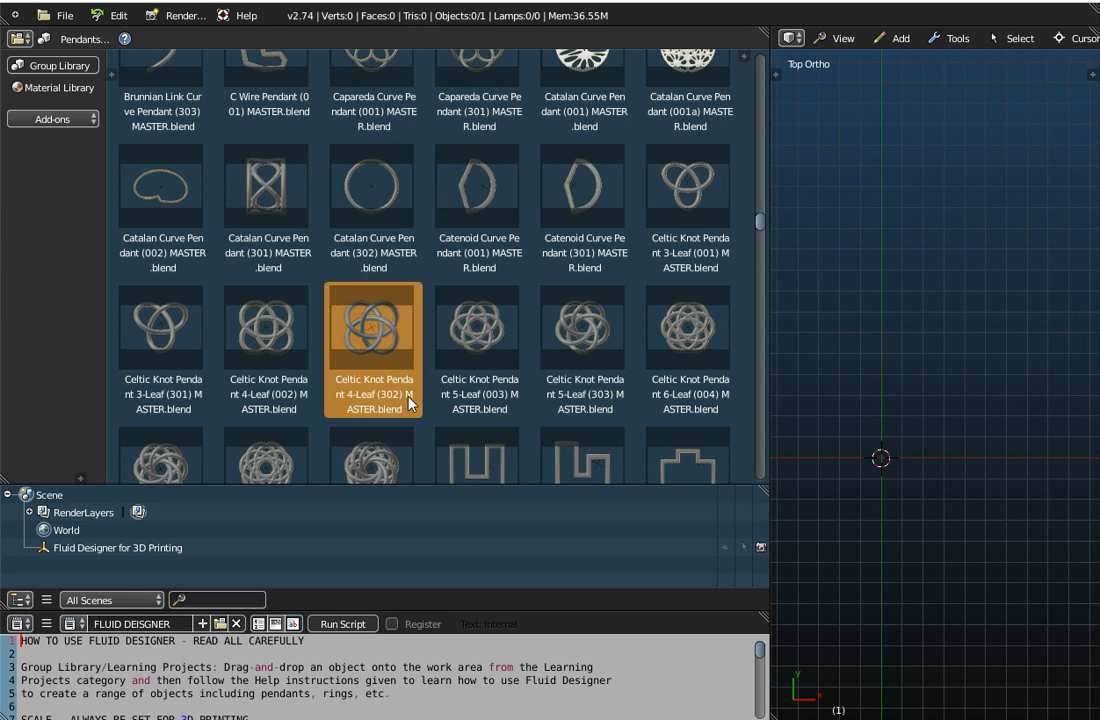
pyautogui.moveTo(376, 347); pyautogui.dragTo(766, 306)
pyautogui.moveTo(628, 344); pyautogui.dragTo(932, 326, button='middle')
# Set the Count of the "Set the Columns" array on the Celtic Knot pendant to 3
pyautogui.click(881, 215)
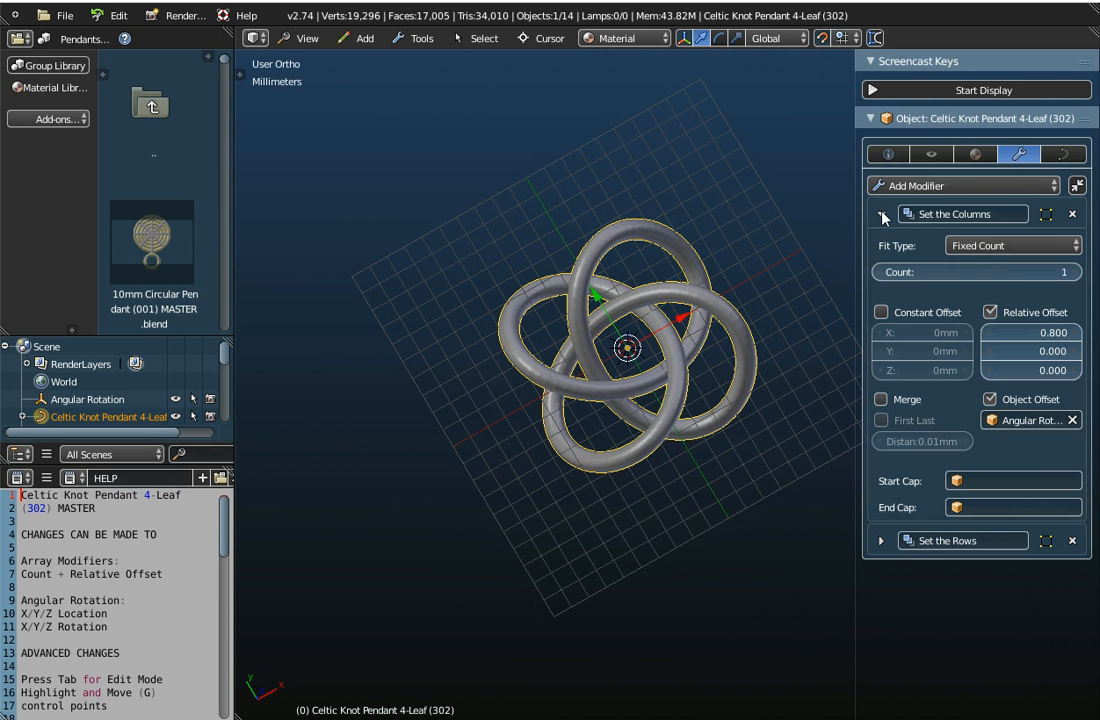
pyautogui.click(1076, 272)
pyautogui.moveTo(1076, 272); pyautogui.dragTo(1098, 272)
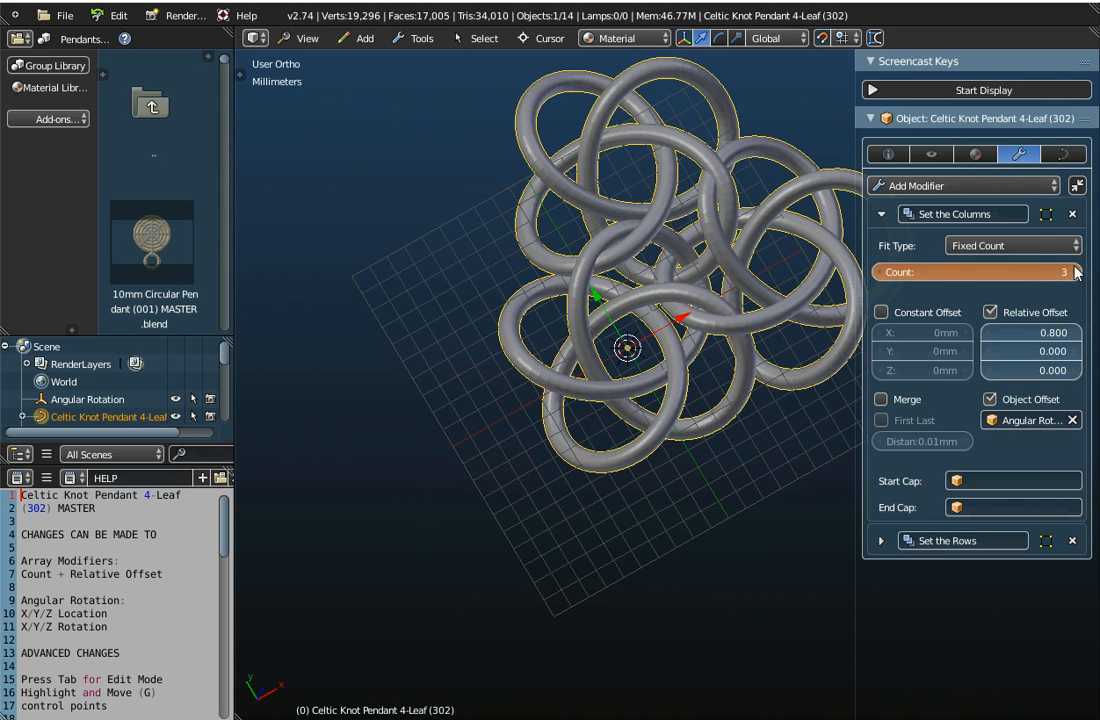
pyautogui.click(879, 273)
pyautogui.click(879, 273)
pyautogui.click(879, 273)
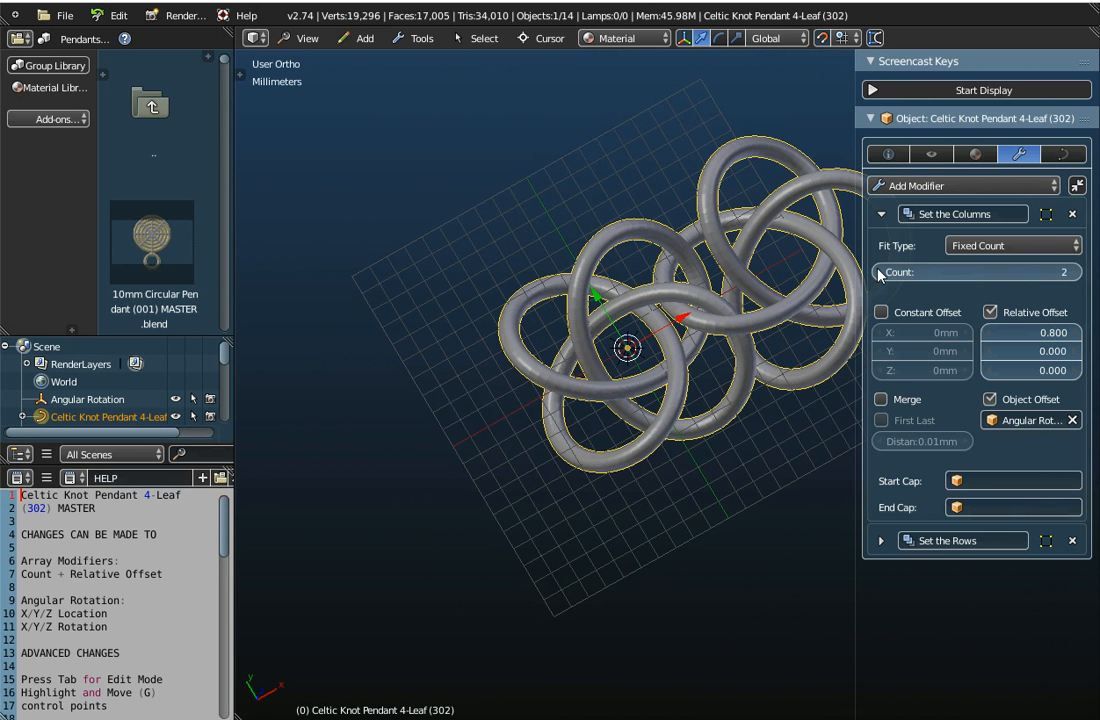
pyautogui.click(1072, 272)
# Turn off Object Offset in the "Set the Columns" array and inspect the Celtic Knot chain from several angles
pyautogui.moveTo(729, 297); pyautogui.dragTo(438, 373, button='middle')
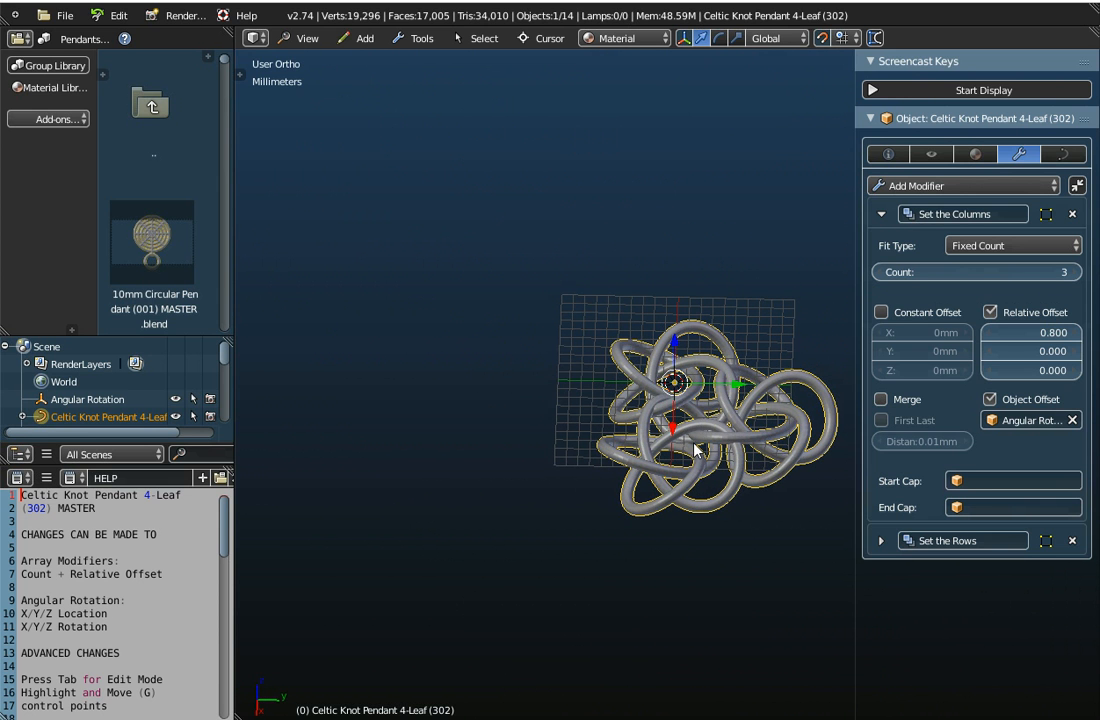
pyautogui.keyDown('shift'); pyautogui.moveTo(744, 483); pyautogui.dragTo(633, 398, button='middle'); pyautogui.keyUp('shift')
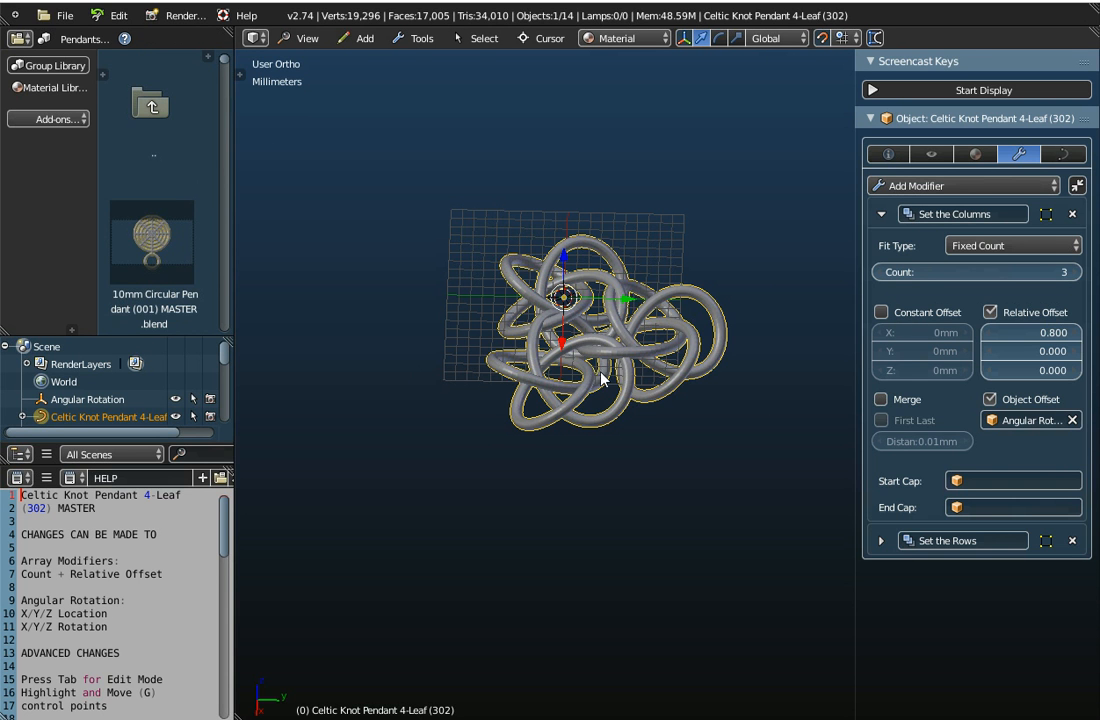
pyautogui.moveTo(601, 390); pyautogui.dragTo(612, 444, button='middle')
pyautogui.click(990, 399)
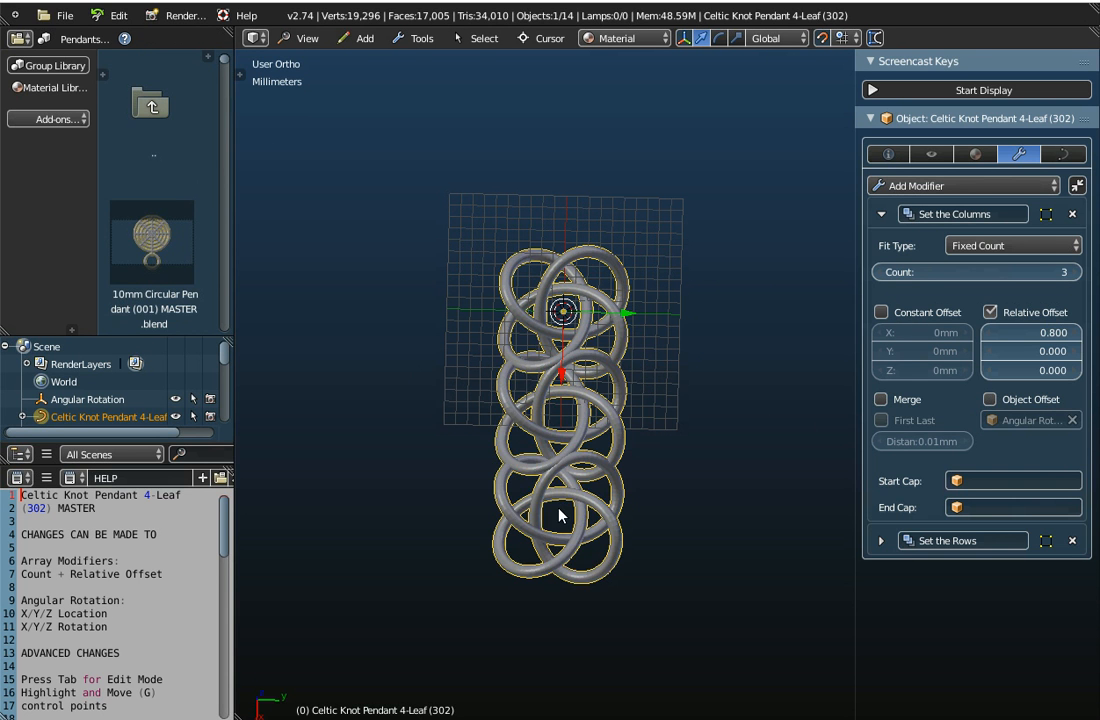
pyautogui.moveTo(572, 471); pyautogui.dragTo(658, 400, button='middle')
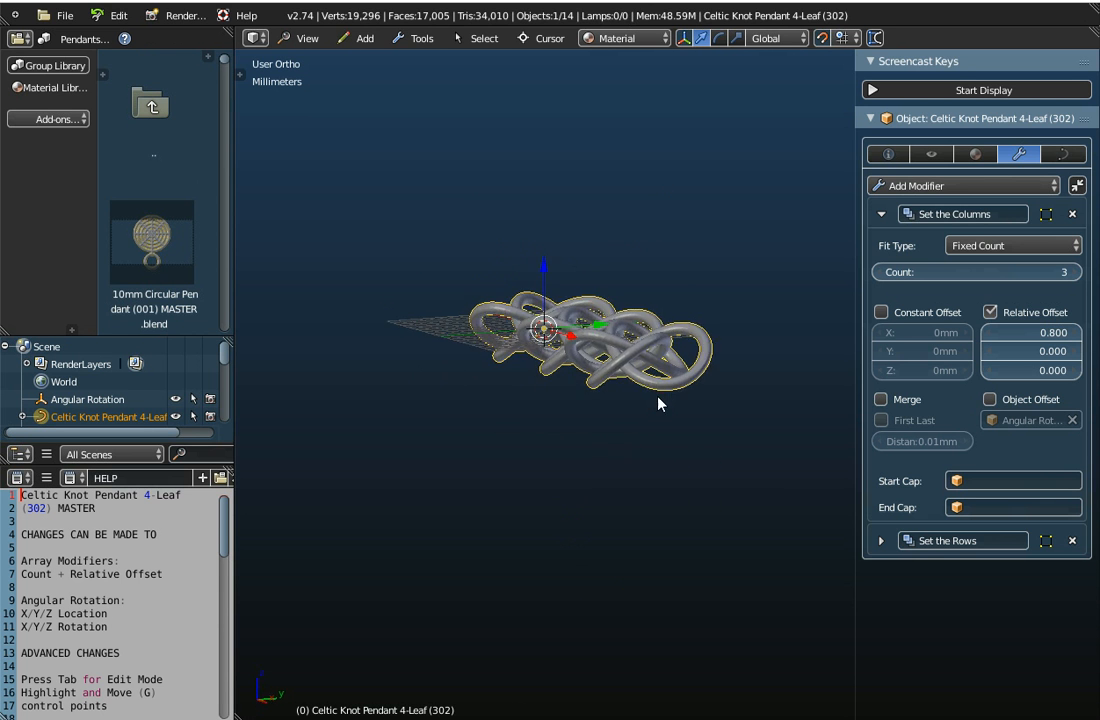